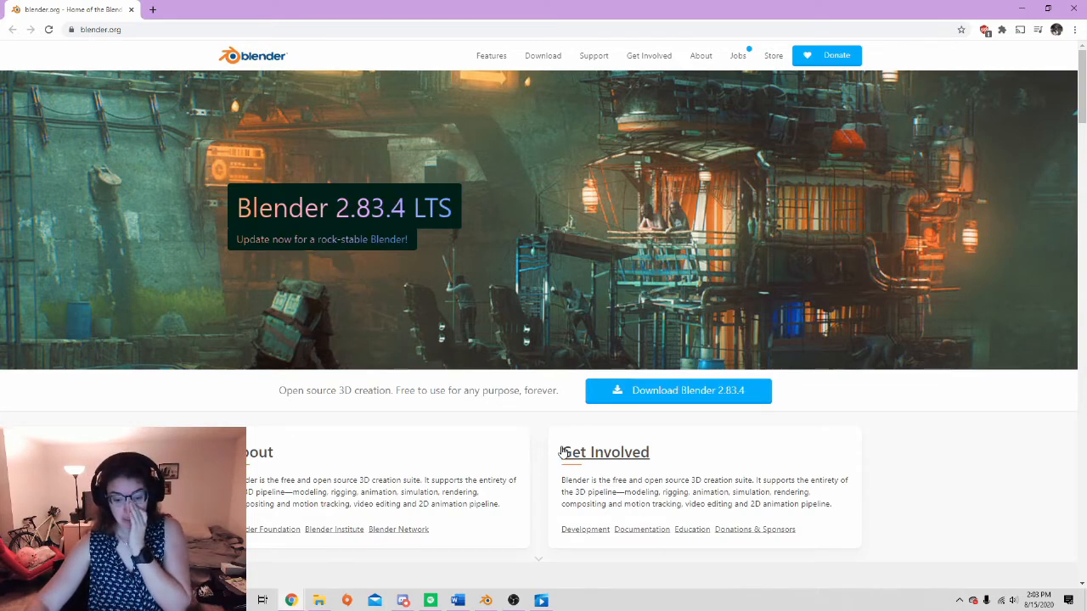
- Switch to Blender and clear the selection of the object Cube in the scene
{"action": "left_click", "coordinate": [484, 602]}
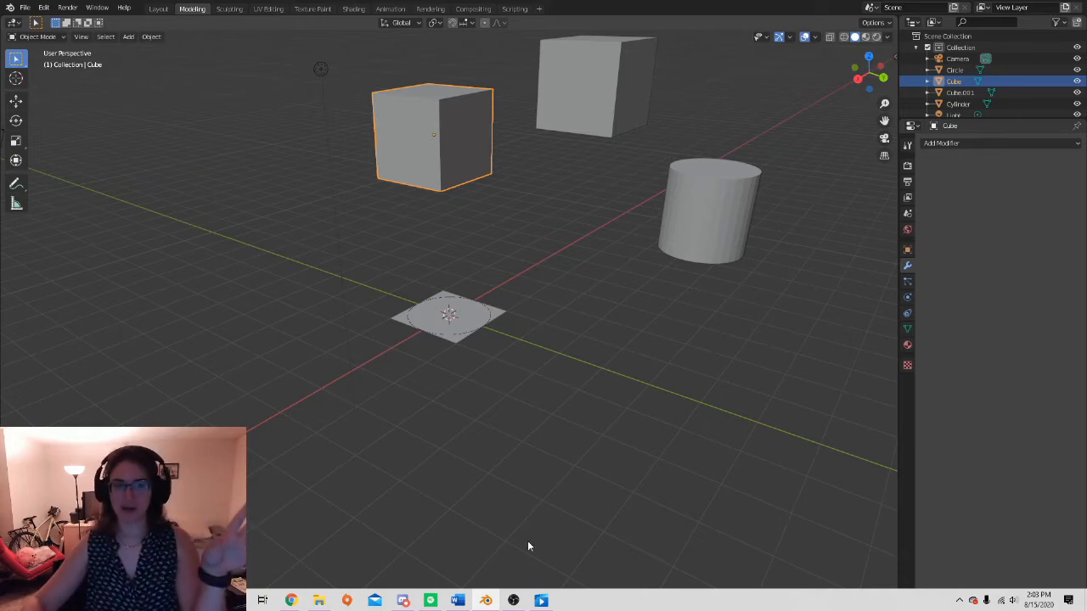
{"action": "middle_click_drag", "start_coordinate": [570, 521], "coordinate": [589, 490]}
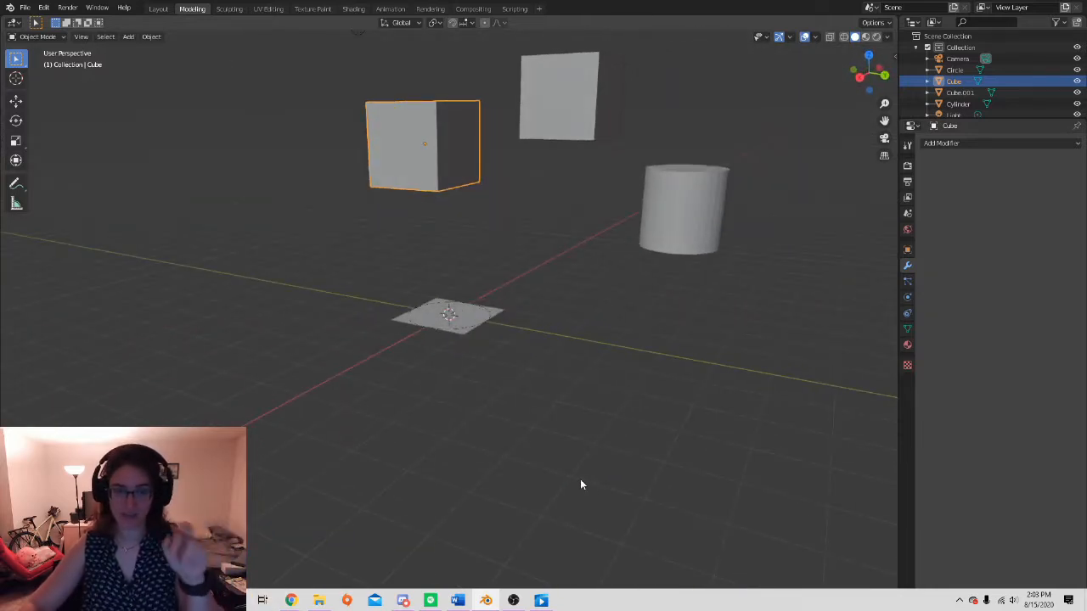
{"action": "middle_click_drag", "start_coordinate": [581, 481], "coordinate": [534, 424]}
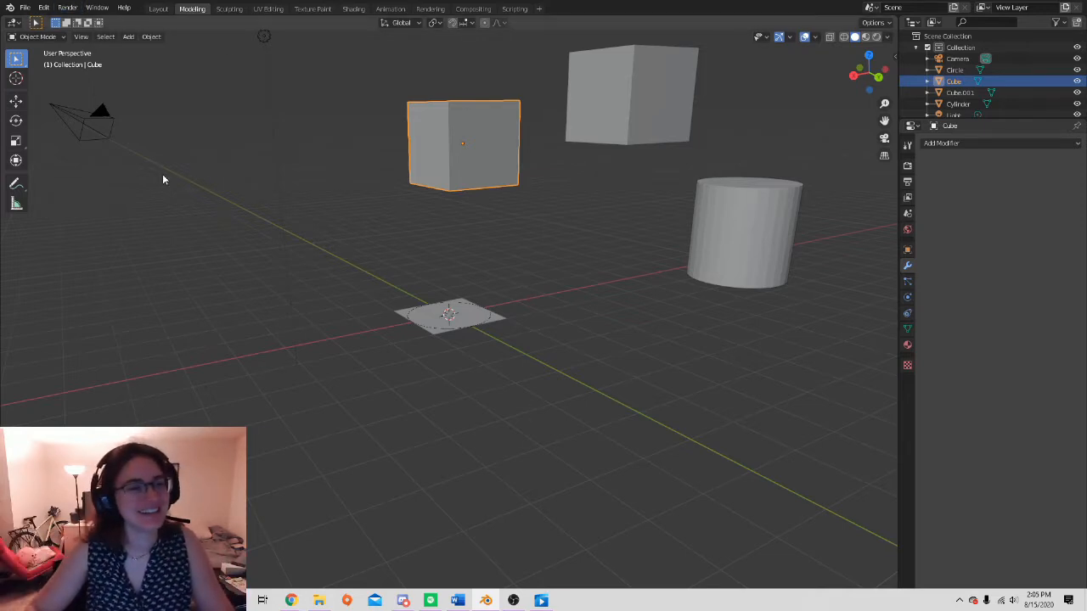
{"action": "left_click", "coordinate": [270, 176]}
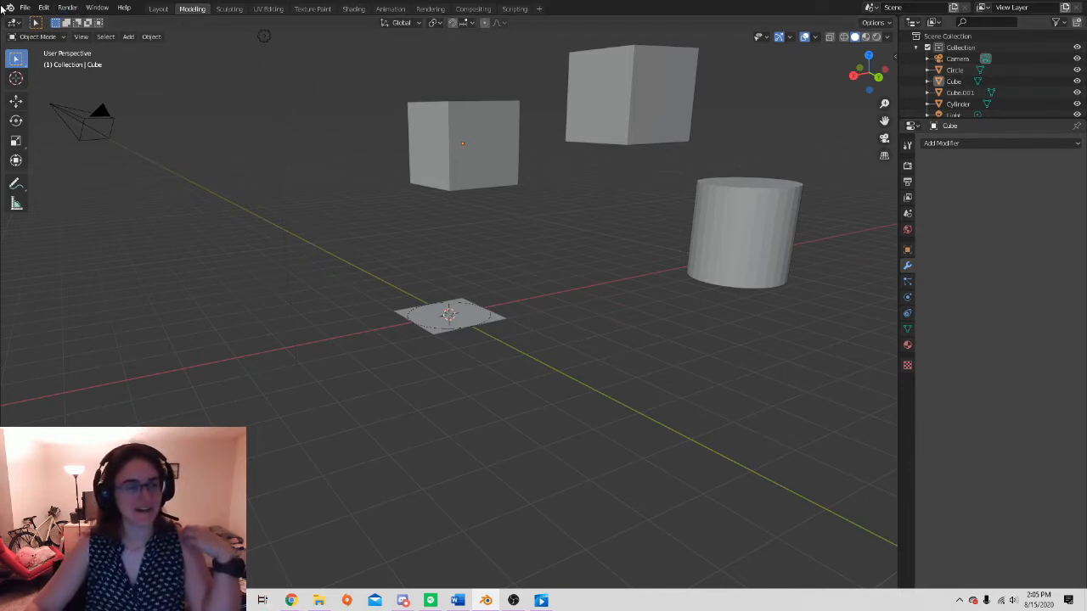
- Toggle the window's fullscreen mode off and back on
{"action": "left_click", "coordinate": [96, 8]}
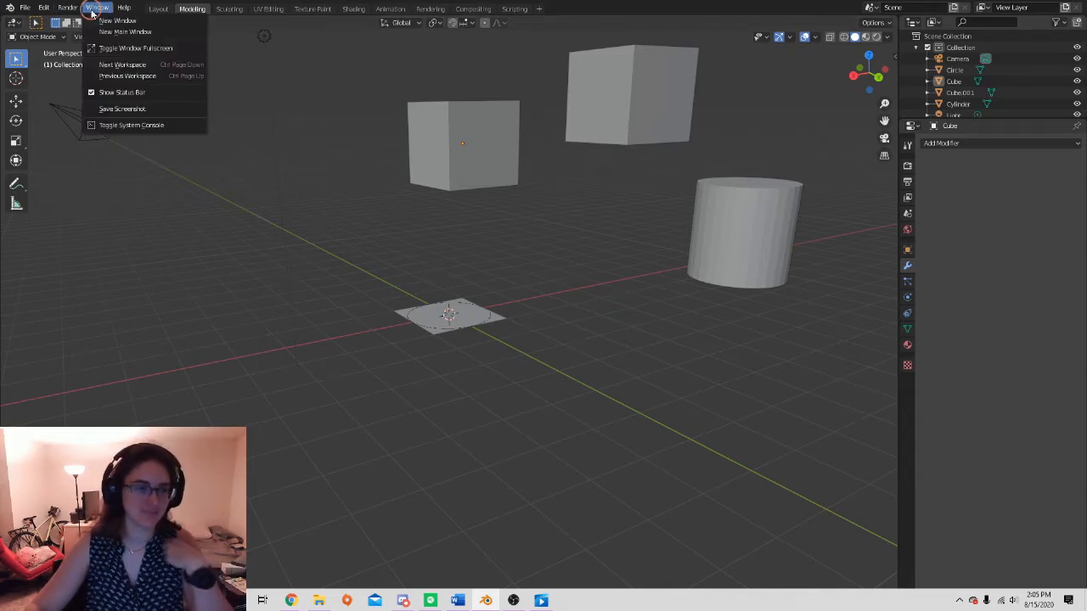
{"action": "left_click", "coordinate": [96, 8]}
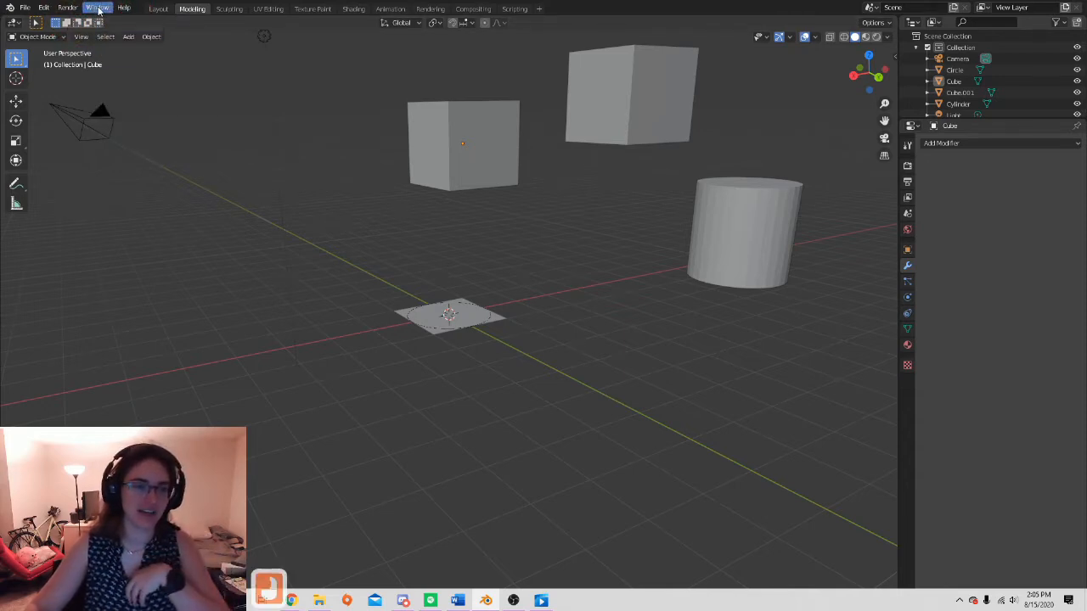
{"action": "left_click", "coordinate": [96, 9]}
{"action": "left_click", "coordinate": [112, 46]}
{"action": "left_click", "coordinate": [97, 21]}
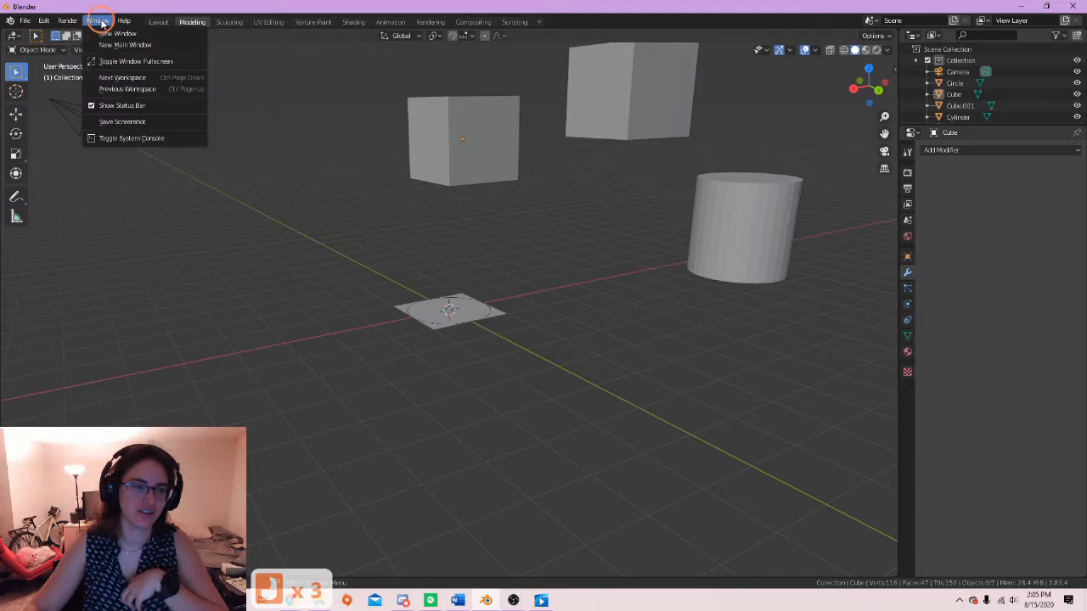
{"action": "left_click", "coordinate": [125, 62]}
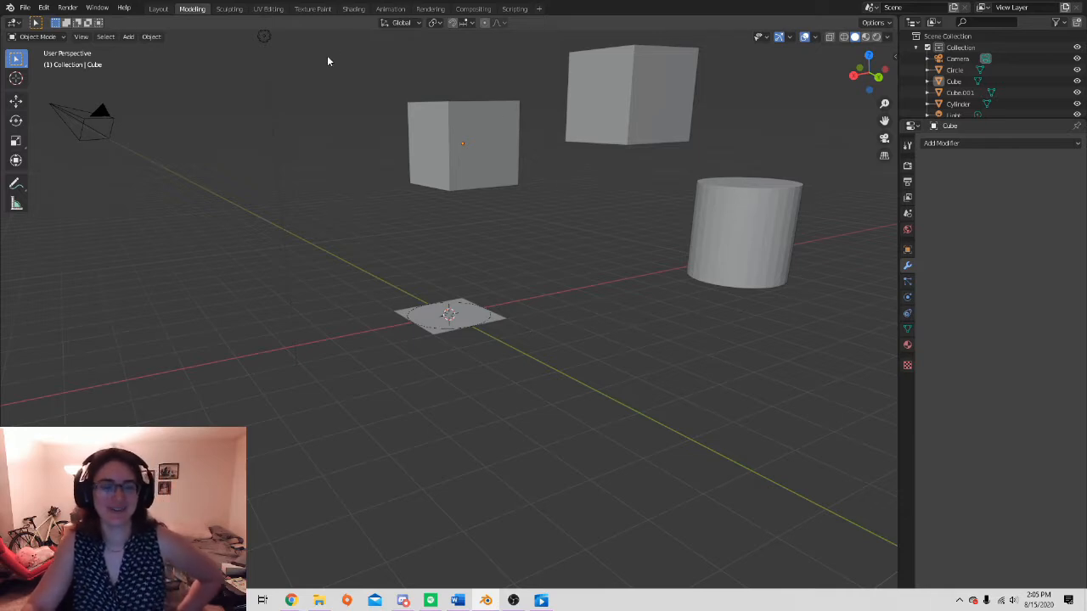
- Check the UV Editing workspace and switch to the Layout workspace, with all scene objects in view
{"action": "left_click", "coordinate": [269, 8]}
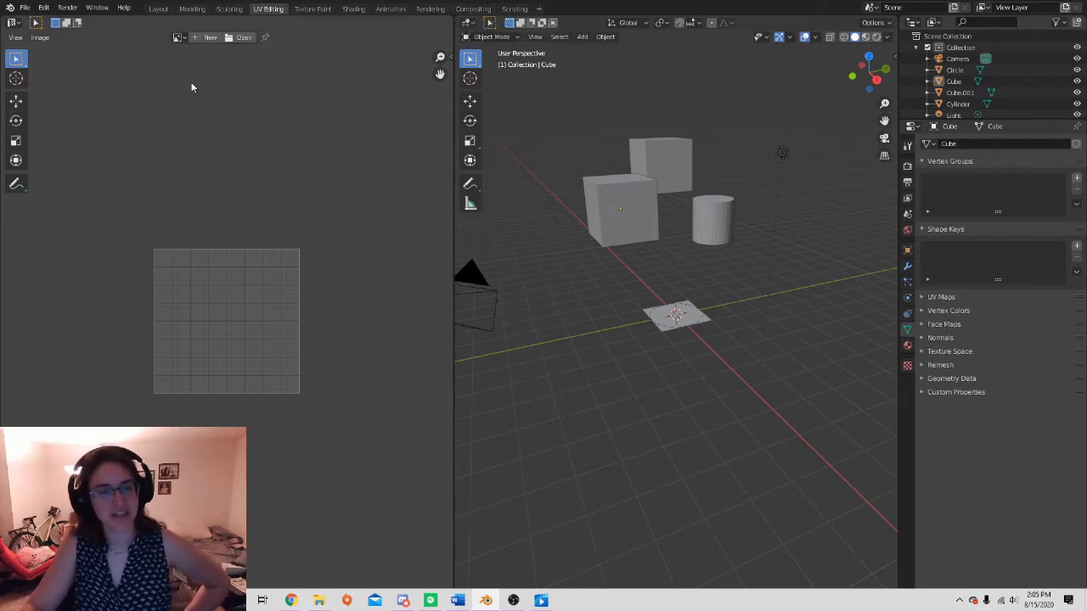
{"action": "left_click", "coordinate": [158, 10]}
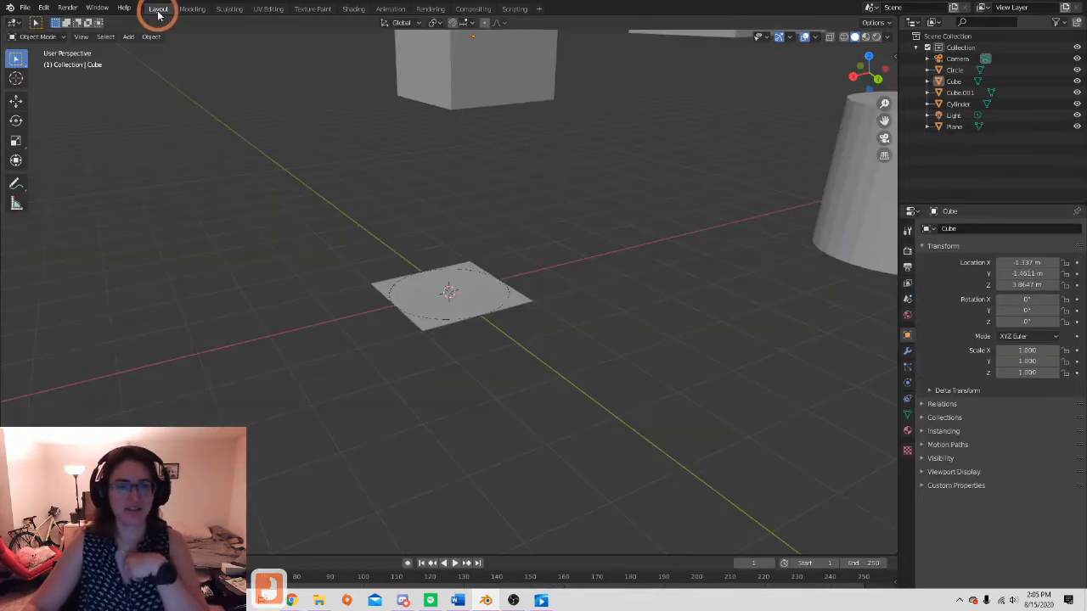
{"action": "scroll", "coordinate": [486, 166], "scroll_direction": "down", "scroll_amount": 3}
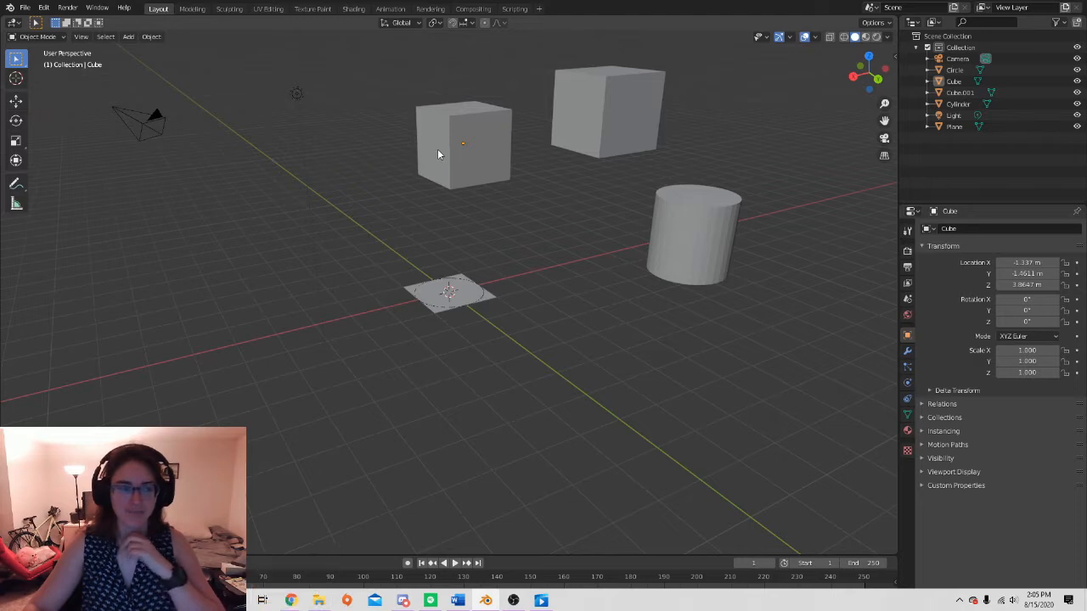
- Select the object Cube and examine the scene's cubes, cylinder and plane from several angles
{"action": "left_click", "coordinate": [491, 132]}
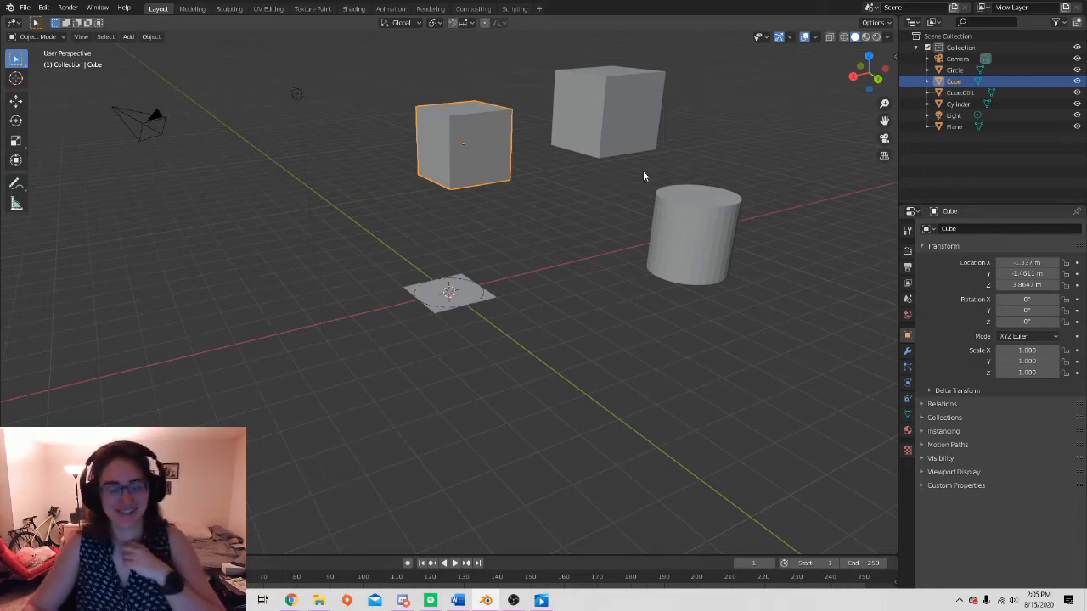
{"action": "middle_click_drag", "start_coordinate": [643, 175], "coordinate": [630, 232], "text": "shift"}
{"action": "scroll", "coordinate": [617, 232], "scroll_direction": "up", "scroll_amount": 2}
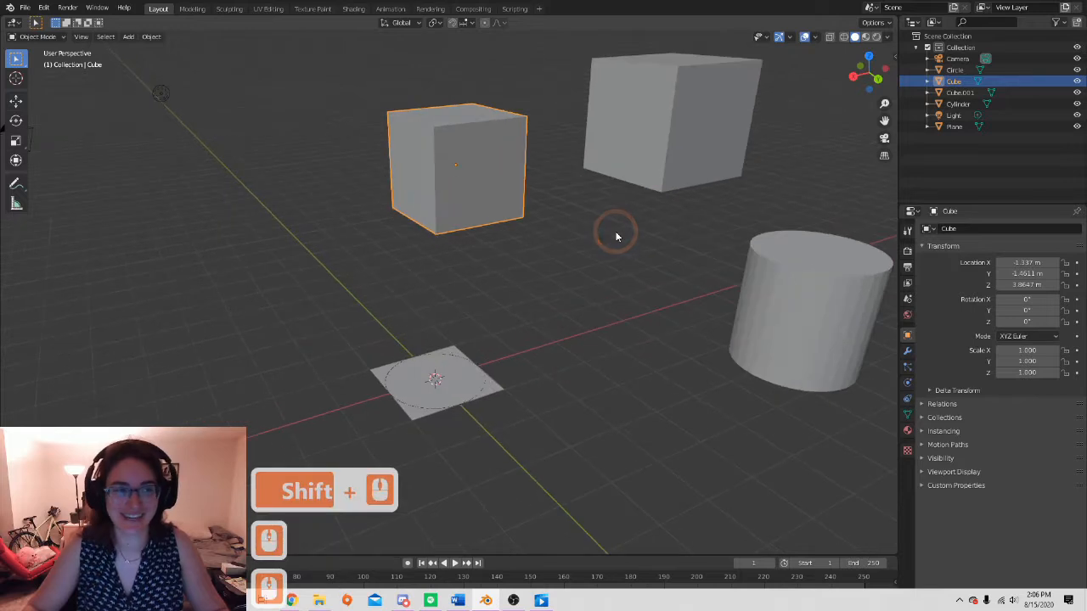
{"action": "middle_click_drag", "start_coordinate": [585, 204], "coordinate": [578, 243], "text": "shift"}
{"action": "middle_click", "coordinate": [485, 189], "text": "shift"}
{"action": "middle_click_drag", "start_coordinate": [582, 189], "coordinate": [525, 234], "text": "shift"}
{"action": "middle_click_drag", "start_coordinate": [455, 279], "coordinate": [397, 256]}
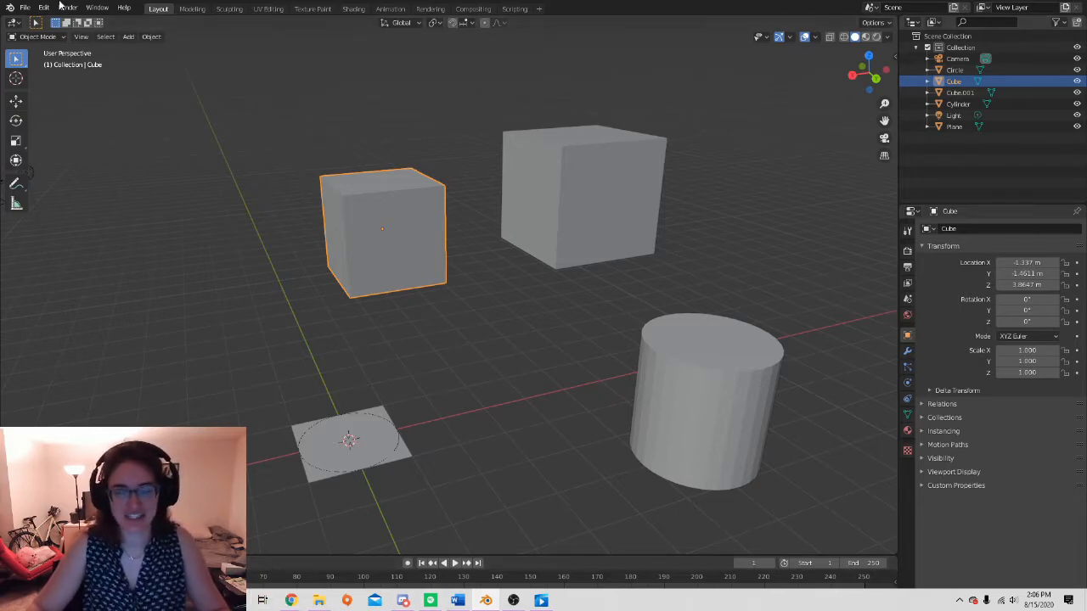
{"action": "middle_click_drag", "start_coordinate": [624, 338], "coordinate": [386, 312]}
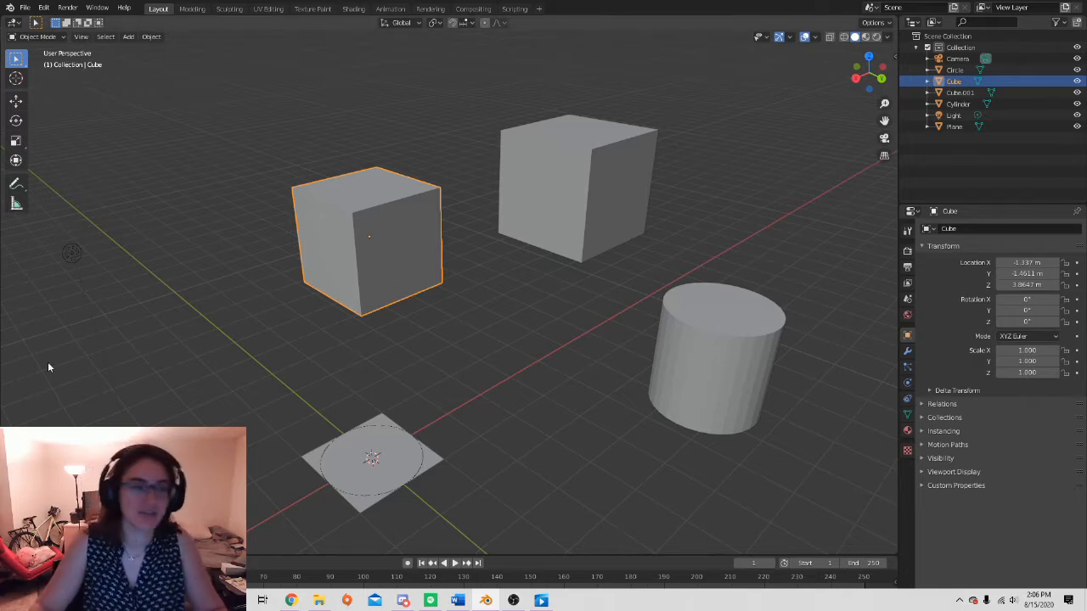
{"action": "middle_click_drag", "start_coordinate": [471, 397], "coordinate": [553, 371]}
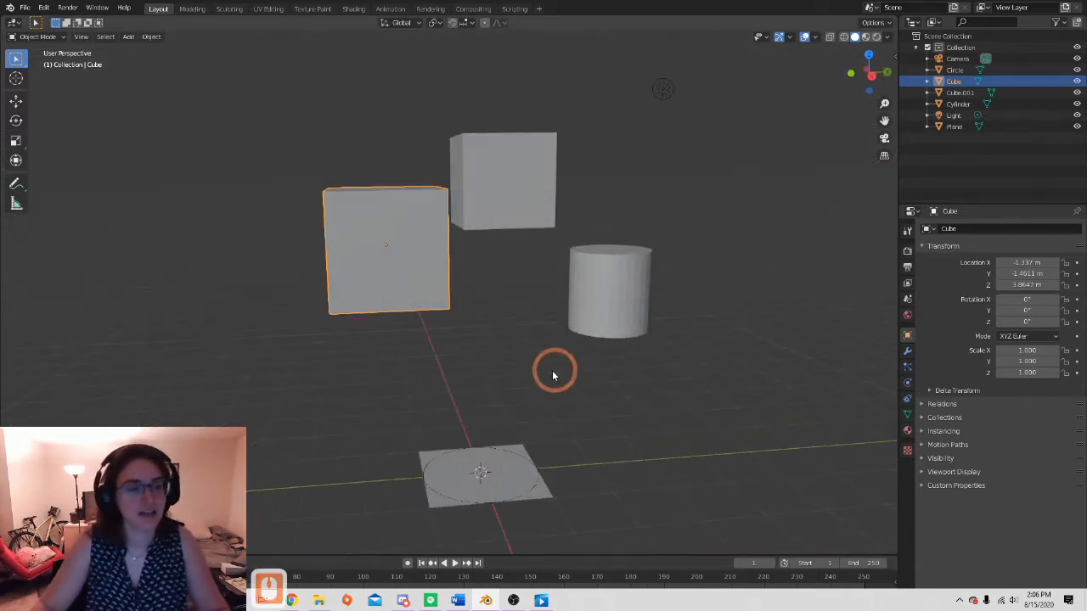
{"action": "middle_click_drag", "start_coordinate": [701, 303], "coordinate": [642, 303]}
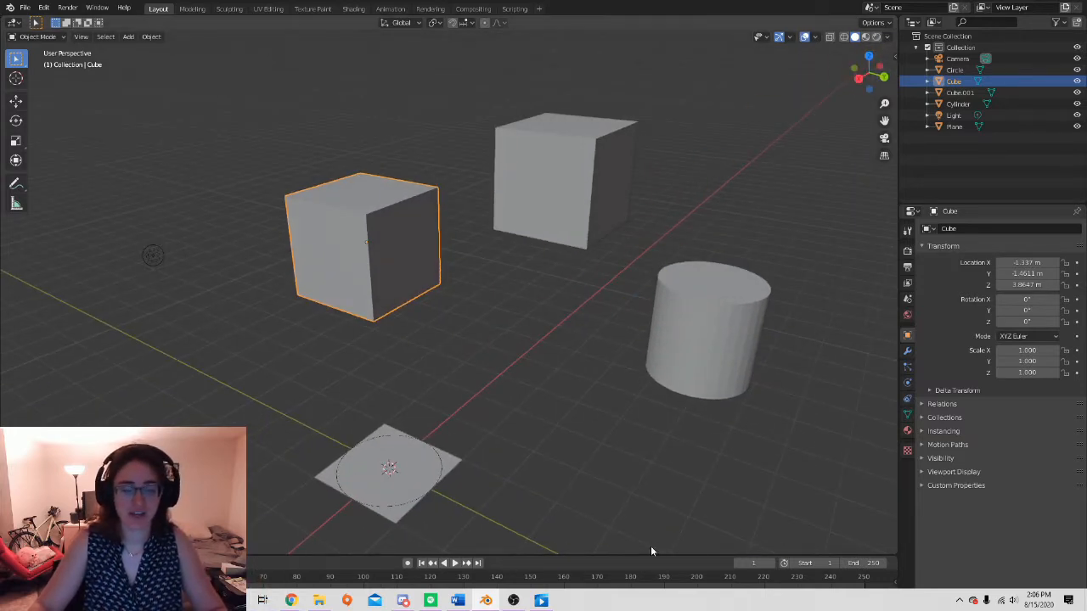
{"action": "middle_click_drag", "start_coordinate": [610, 469], "coordinate": [499, 445]}
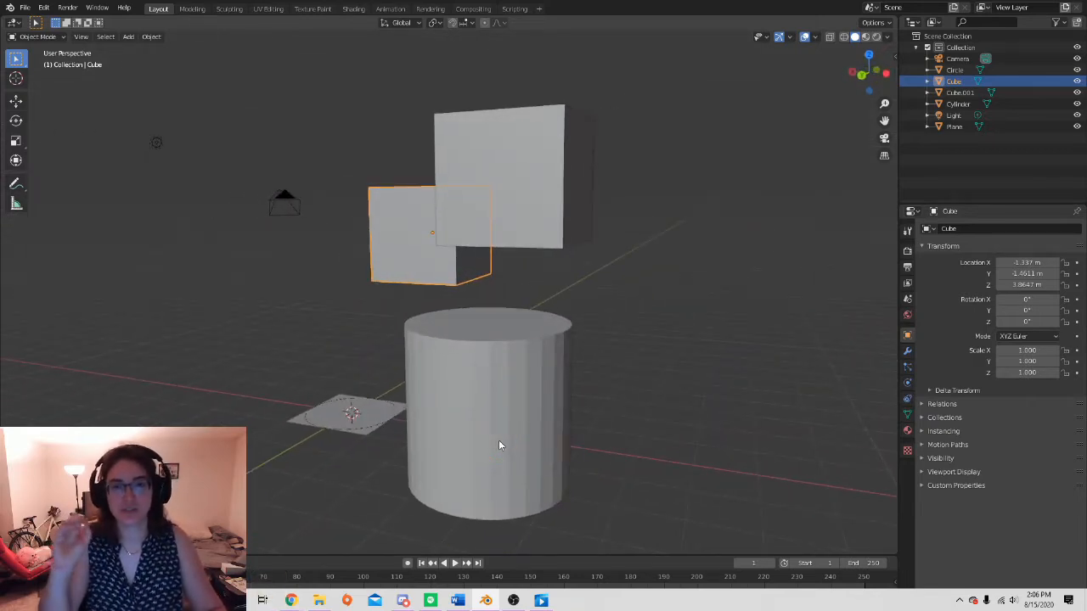
{"action": "mouse_move", "coordinate": [485, 442]}
{"action": "middle_mouse_down"}
{"action": "mouse_move", "coordinate": [405, 433]}
{"action": "mouse_move", "coordinate": [509, 437]}
{"action": "mouse_move", "coordinate": [500, 446]}
{"action": "middle_mouse_up"}
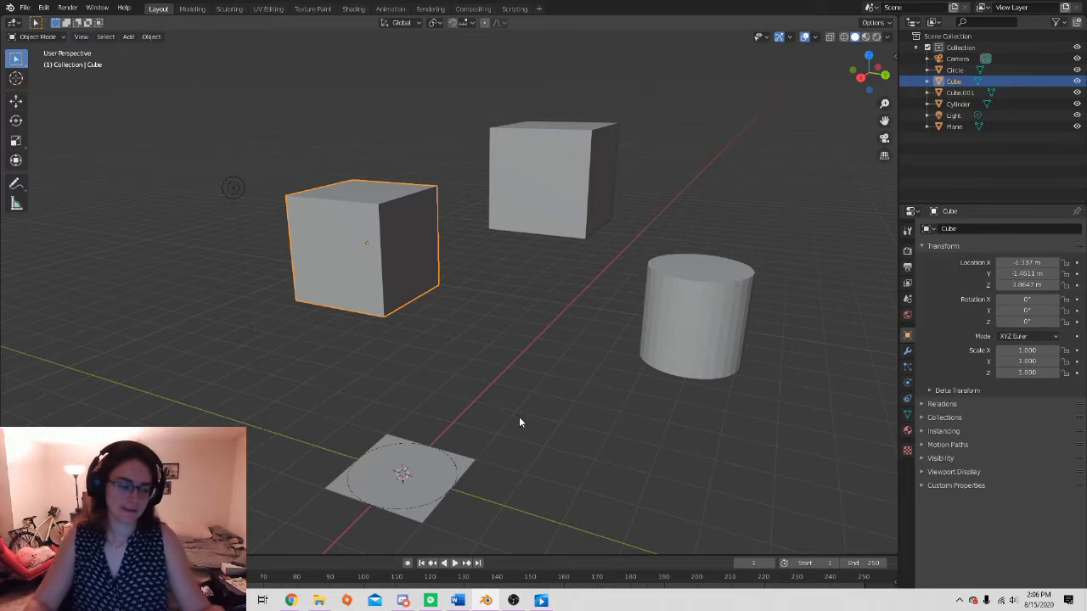
- Switch the object Cube into Edit Mode and back to Object Mode, and inspect it up close and from farther away
{"action": "key", "text": "Tab"}
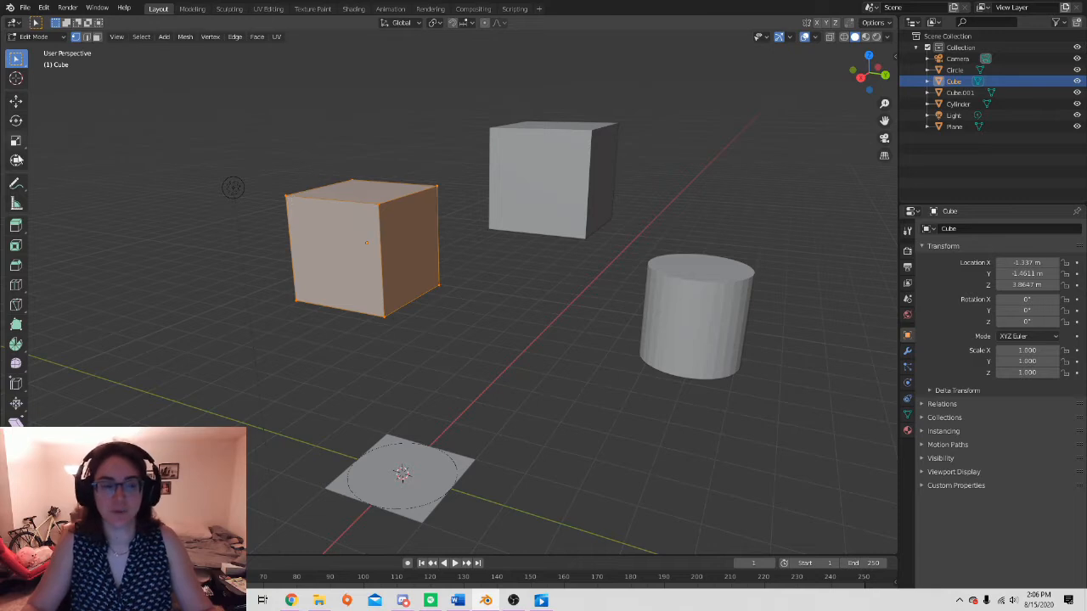
{"action": "key", "text": "Tab"}
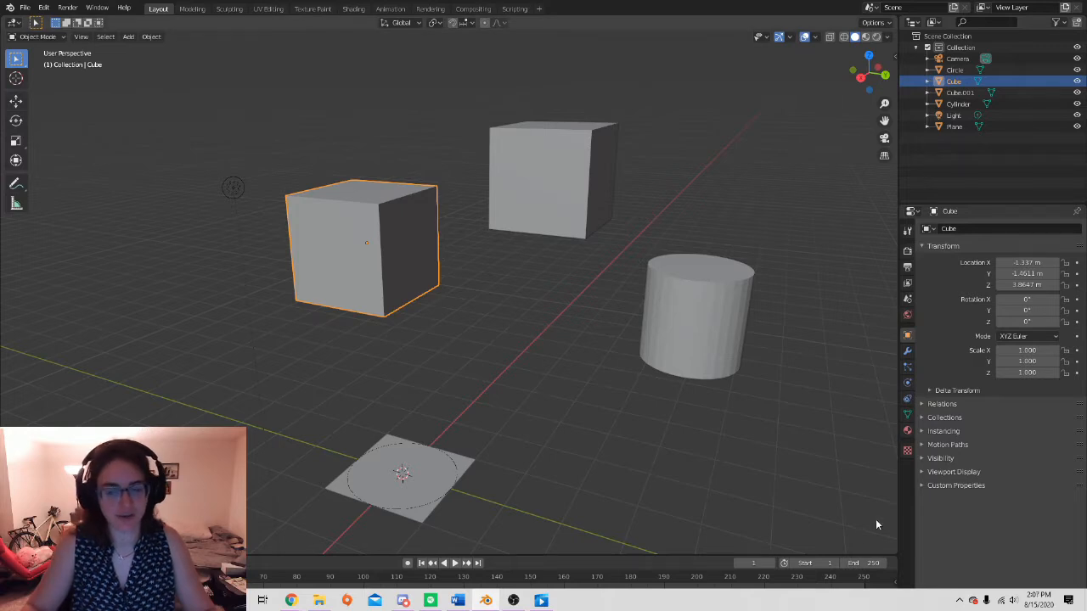
{"action": "scroll", "coordinate": [376, 214], "scroll_direction": "up", "scroll_amount": 3}
{"action": "middle_click_drag", "start_coordinate": [379, 207], "coordinate": [560, 297], "text": "shift"}
{"action": "scroll", "coordinate": [570, 302], "scroll_direction": "up", "scroll_amount": 2}
{"action": "middle_click_drag", "start_coordinate": [496, 242], "coordinate": [523, 301], "text": "shift"}
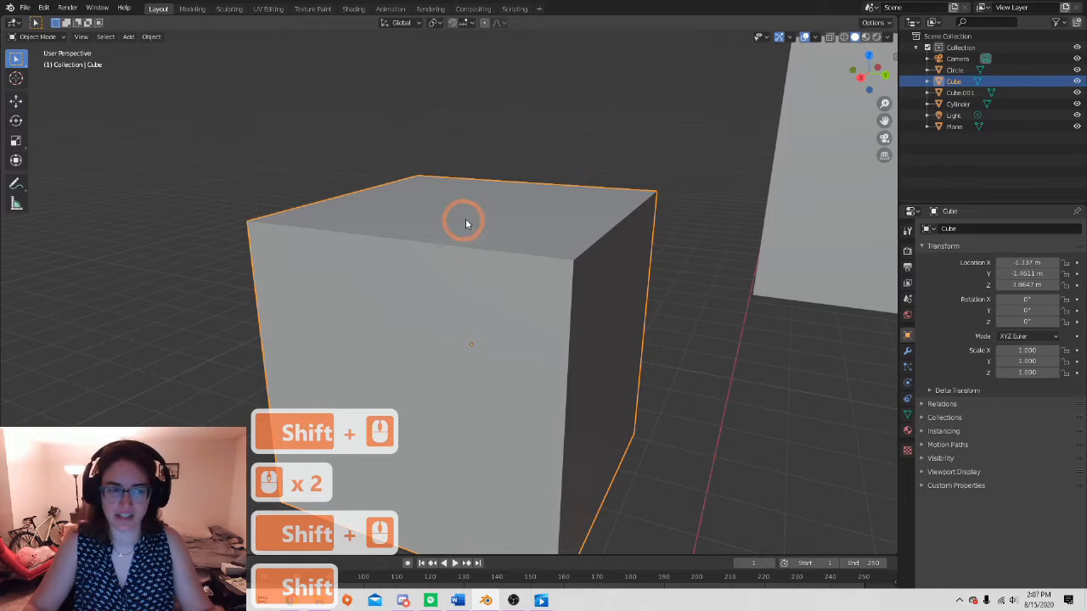
{"action": "scroll", "coordinate": [465, 222], "scroll_direction": "down", "scroll_amount": 3}
{"action": "middle_click_drag", "start_coordinate": [608, 291], "coordinate": [517, 259]}
{"action": "scroll", "coordinate": [517, 260], "scroll_direction": "down", "scroll_amount": 4}
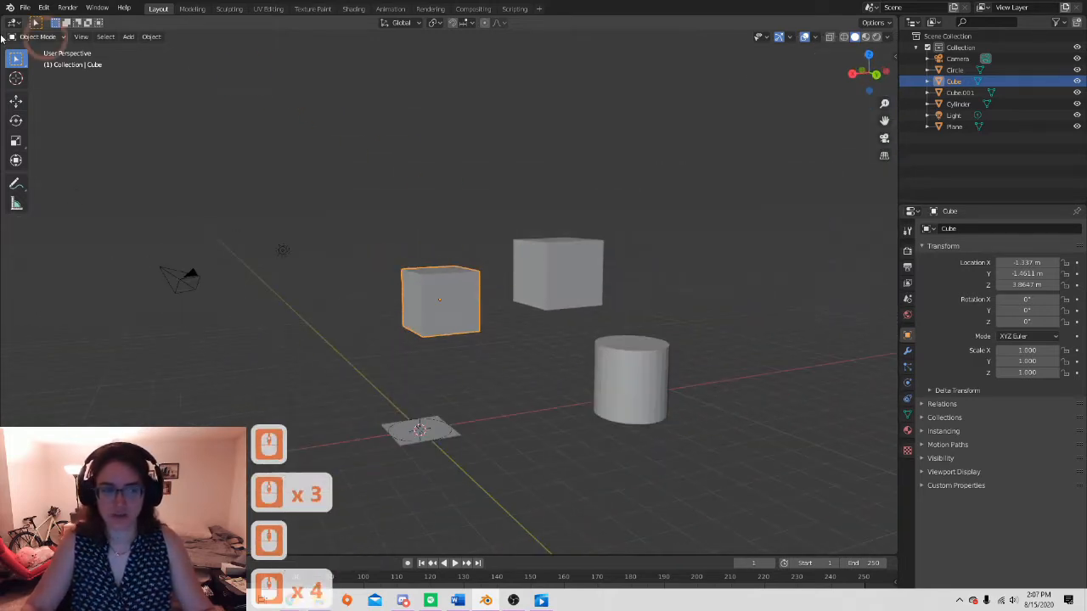
{"action": "middle_click_drag", "start_coordinate": [437, 288], "coordinate": [357, 143], "text": "shift"}
{"action": "middle_click_drag", "start_coordinate": [606, 141], "coordinate": [526, 246], "text": "shift"}
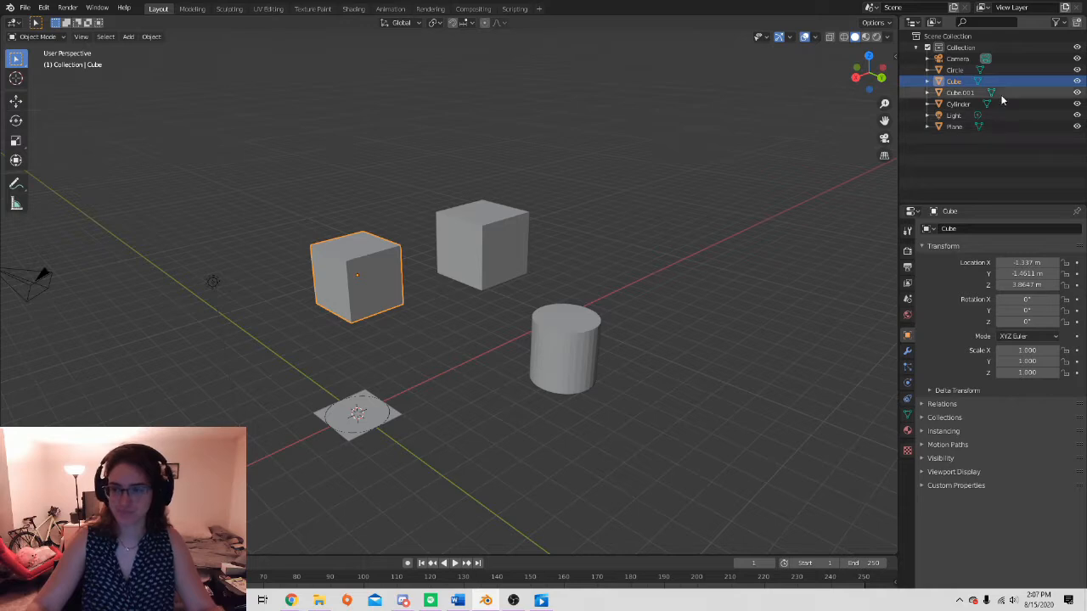
- Select the Camera, the Light and the Cube in turn by name to locate each one in the scene
{"action": "left_click", "coordinate": [953, 61]}
{"action": "middle_click_drag", "start_coordinate": [598, 343], "coordinate": [382, 272]}
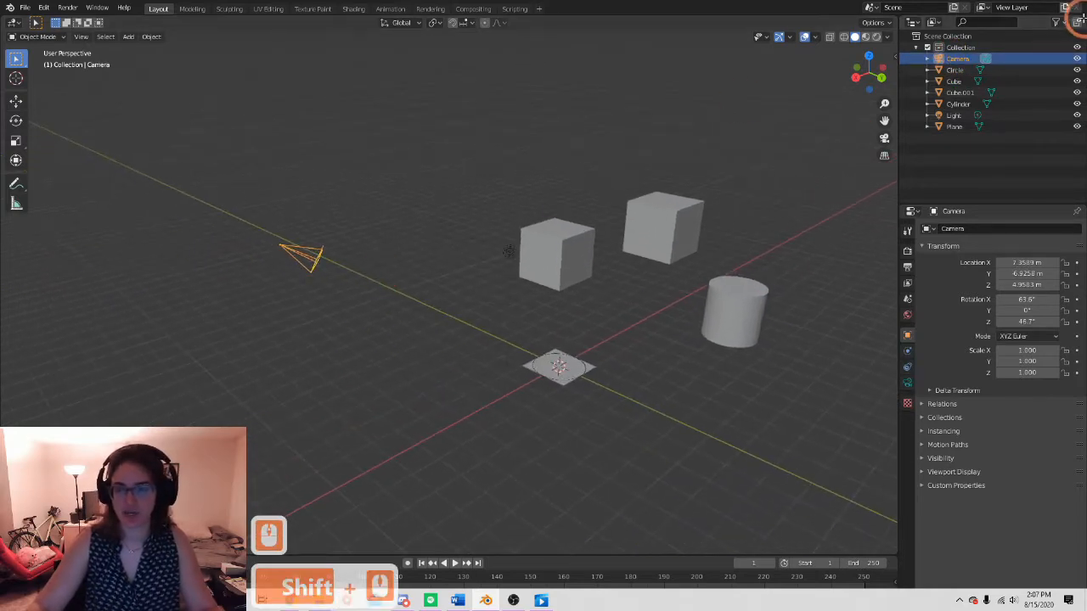
{"action": "left_click", "coordinate": [954, 116]}
{"action": "left_click", "coordinate": [955, 80]}
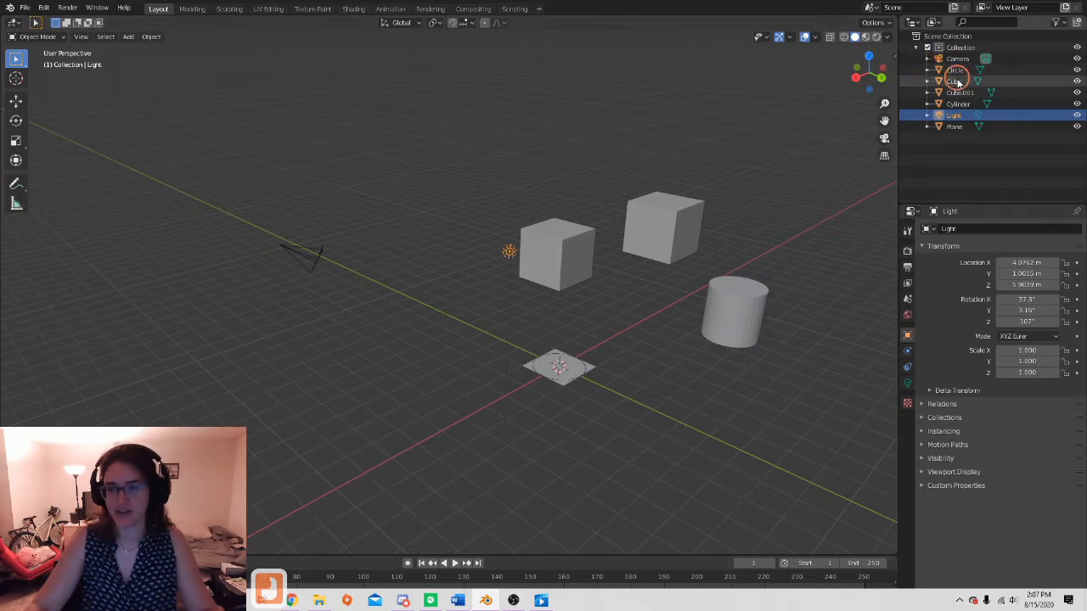
{"action": "scroll", "coordinate": [694, 229], "scroll_direction": "up", "scroll_amount": 4}
{"action": "middle_click_drag", "start_coordinate": [696, 252], "coordinate": [528, 201], "text": "shift"}
{"action": "scroll", "coordinate": [543, 202], "scroll_direction": "down", "scroll_amount": 2}
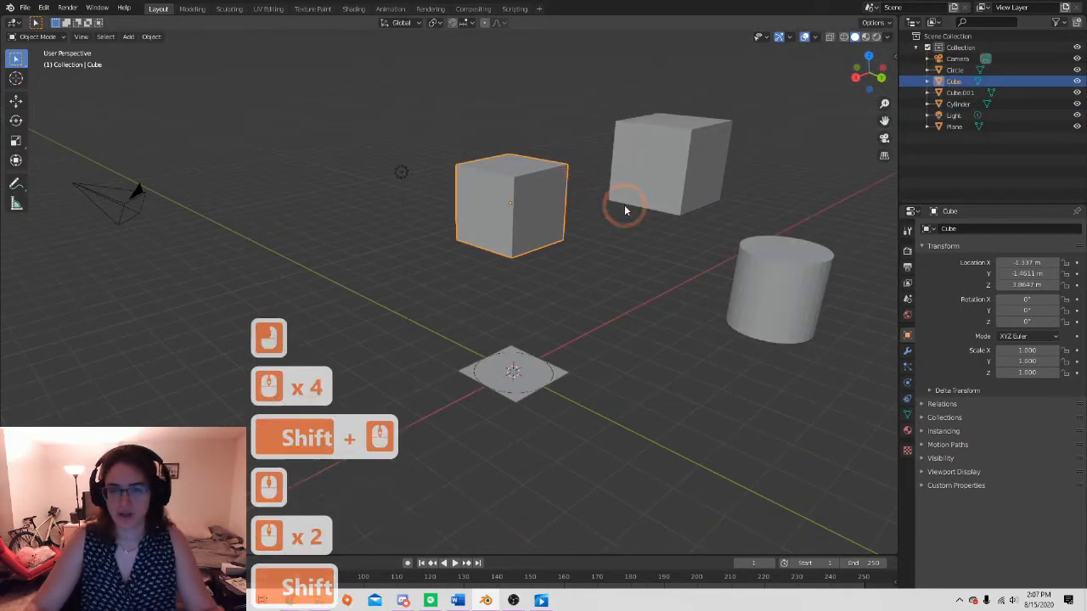
- Select the cylinder and the plane in turn directly in the viewport to identify their names
{"action": "middle_click_drag", "start_coordinate": [623, 211], "coordinate": [508, 221], "text": "shift"}
{"action": "middle_click_drag", "start_coordinate": [559, 267], "coordinate": [467, 259]}
{"action": "left_click", "coordinate": [498, 182]}
{"action": "middle_click_drag", "start_coordinate": [430, 217], "coordinate": [638, 246], "text": "shift"}
{"action": "left_click", "coordinate": [659, 247]}
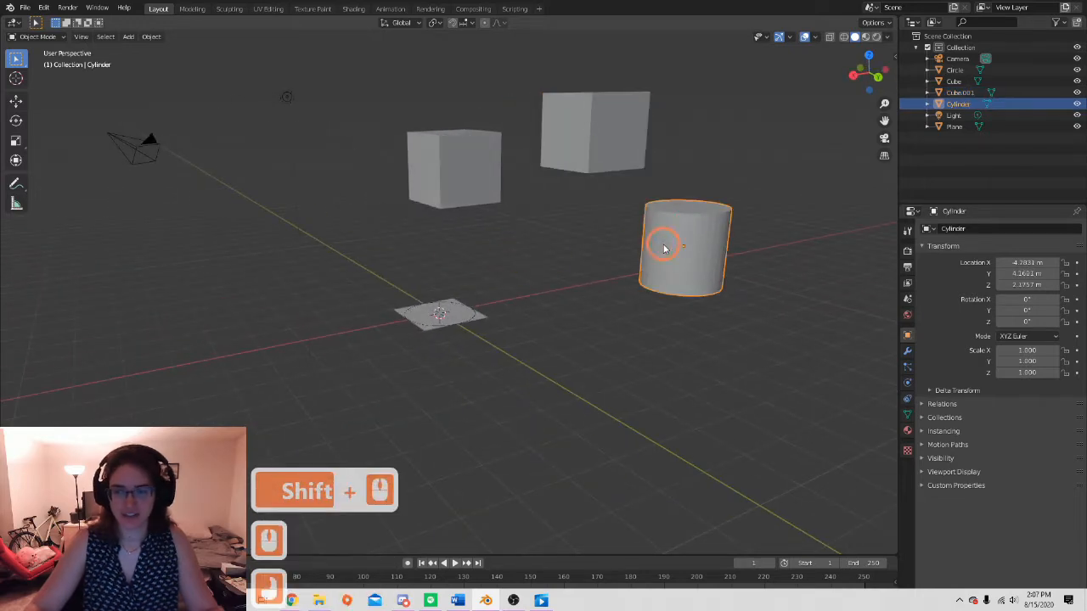
{"action": "left_click", "coordinate": [466, 311]}
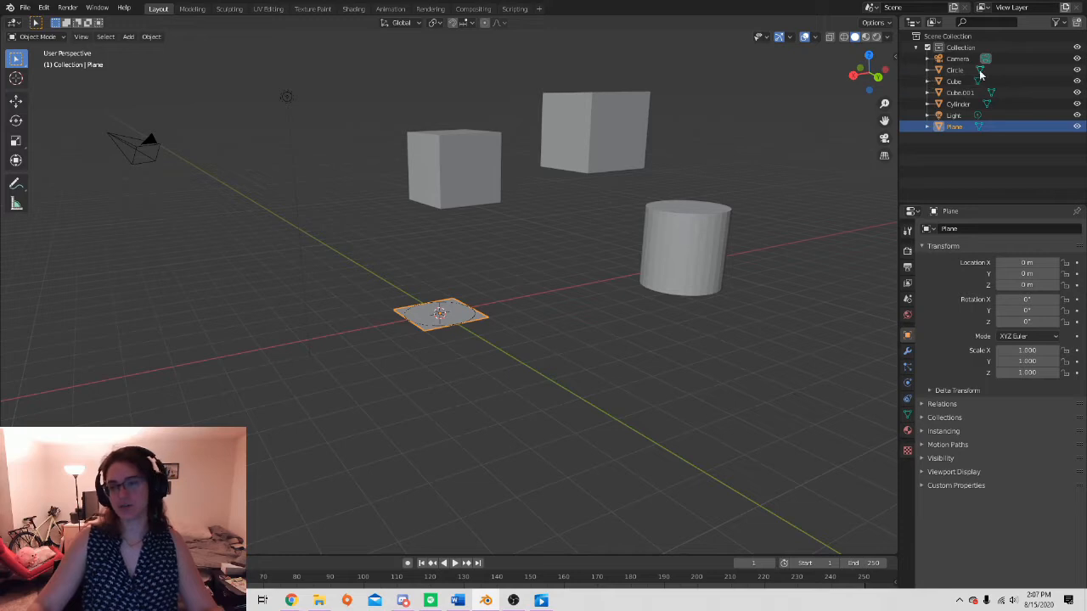
- Alternate the selection between Cube and Cube.001 in the viewport, ending on Cube.001
{"action": "left_click", "coordinate": [456, 170]}
{"action": "left_click", "coordinate": [626, 127]}
{"action": "left_click", "coordinate": [444, 170]}
{"action": "left_click", "coordinate": [589, 141]}
{"action": "left_click", "coordinate": [470, 188]}
{"action": "left_click", "coordinate": [469, 188]}
{"action": "left_click", "coordinate": [583, 139]}
{"action": "left_click", "coordinate": [478, 168]}
{"action": "left_click", "coordinate": [600, 129]}
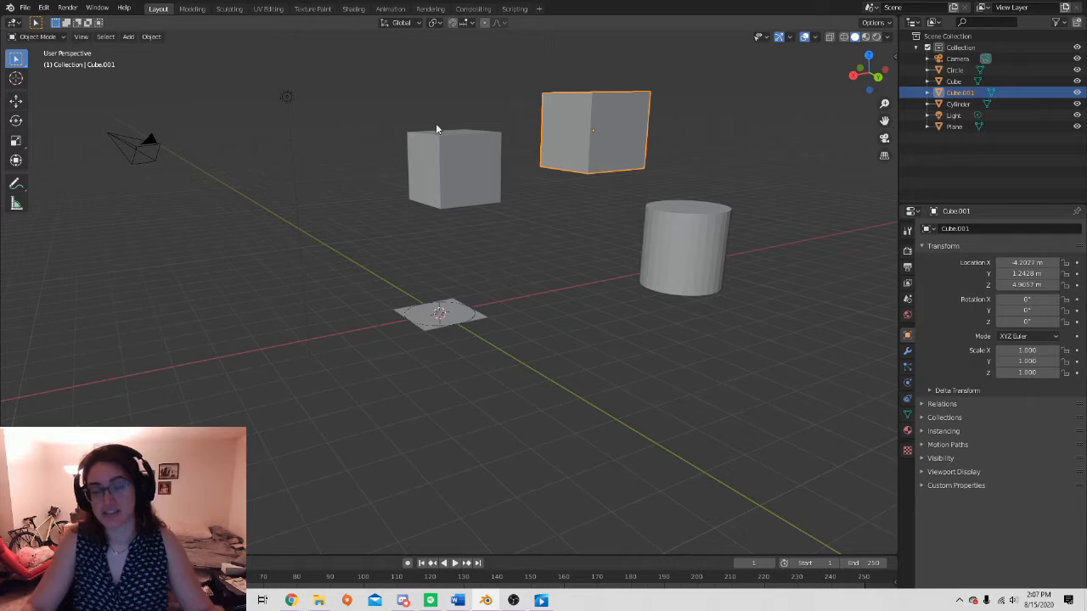
- Cycle the viewport selection repeatedly through the two cubes, the cylinder and the plane, ending on Cube.001
{"action": "left_click", "coordinate": [446, 159]}
{"action": "left_click", "coordinate": [633, 134]}
{"action": "left_click", "coordinate": [676, 249]}
{"action": "left_click", "coordinate": [616, 127]}
{"action": "left_click", "coordinate": [617, 134]}
{"action": "left_click", "coordinate": [616, 133]}
{"action": "left_click", "coordinate": [645, 263]}
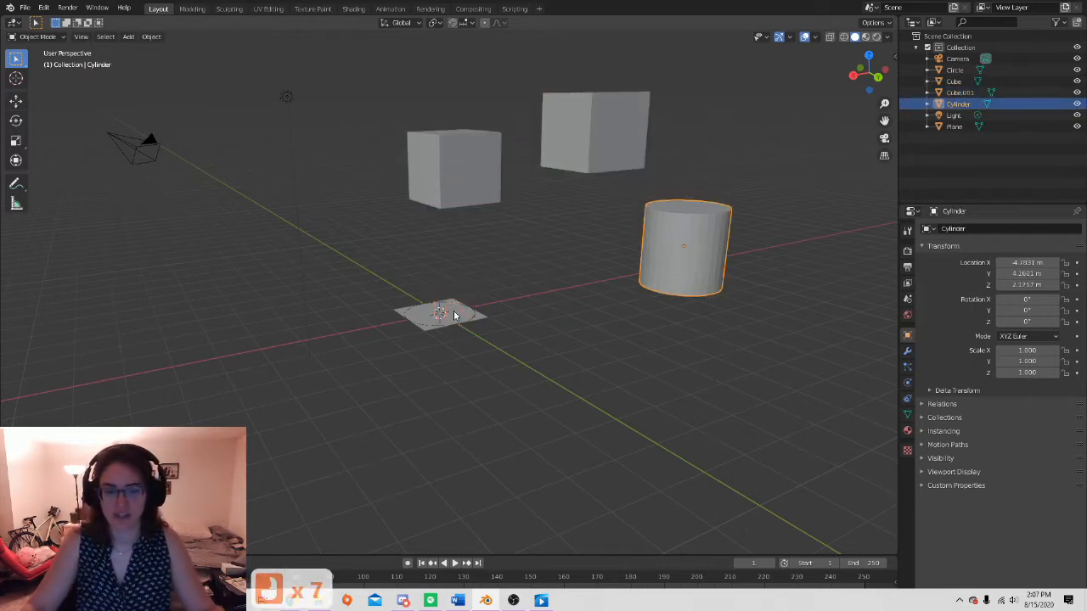
{"action": "left_click", "coordinate": [451, 315]}
{"action": "left_click", "coordinate": [461, 176]}
{"action": "left_click", "coordinate": [636, 123]}
{"action": "left_click", "coordinate": [701, 239]}
{"action": "left_click", "coordinate": [447, 165]}
{"action": "left_click", "coordinate": [614, 126]}
{"action": "left_click", "coordinate": [671, 266]}
{"action": "left_click", "coordinate": [495, 155]}
{"action": "left_click", "coordinate": [609, 126]}
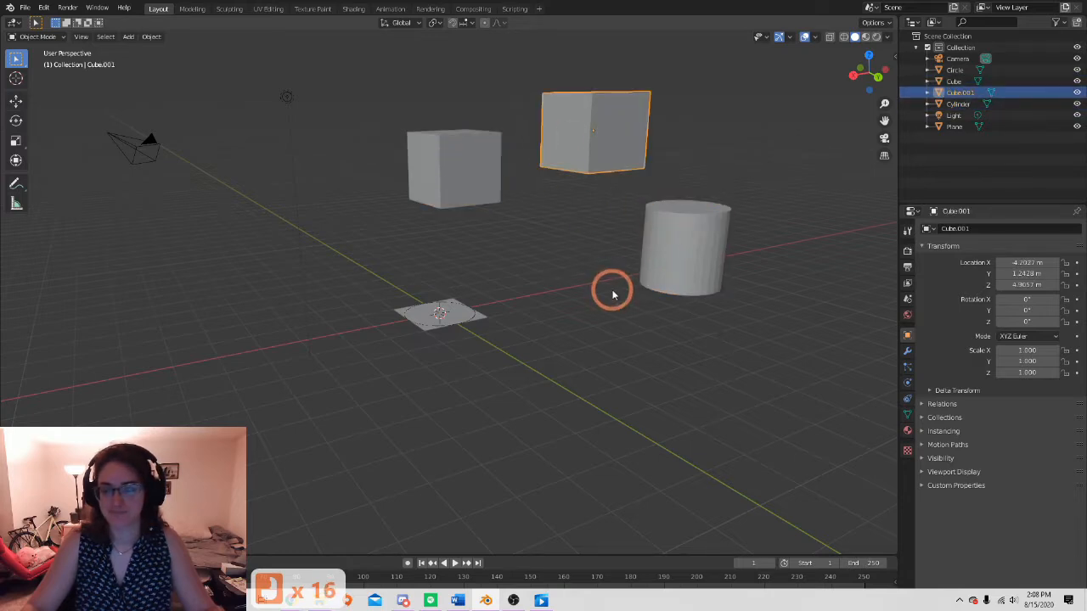
- Rename the Cube object as Sofa
{"action": "middle_click_drag", "start_coordinate": [616, 252], "coordinate": [521, 298]}
{"action": "middle_click_drag", "start_coordinate": [437, 295], "coordinate": [586, 233]}
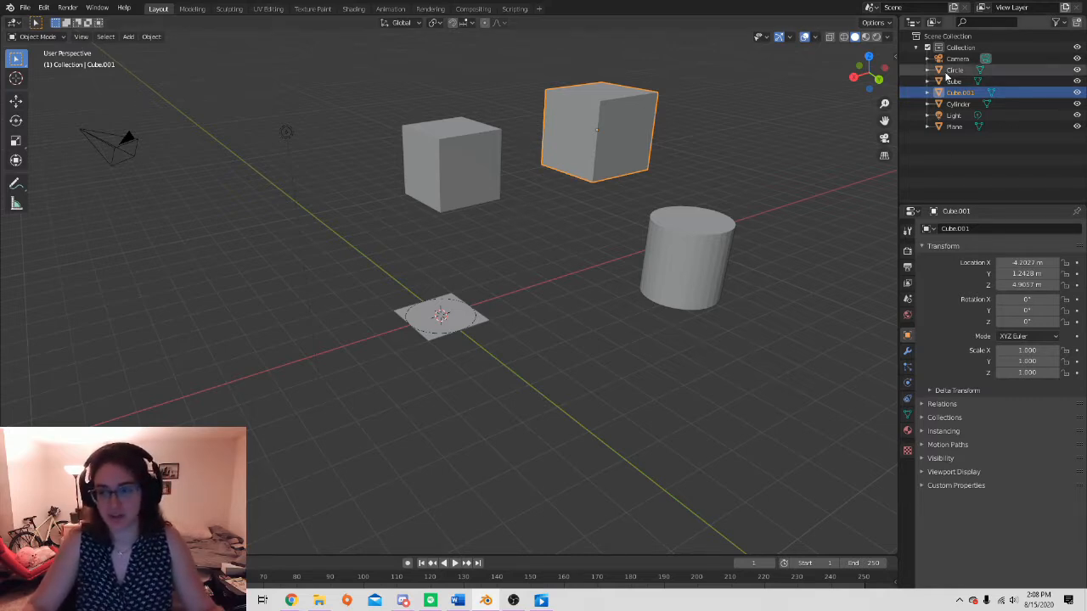
{"action": "middle_click_drag", "start_coordinate": [699, 194], "coordinate": [577, 218]}
{"action": "left_click", "coordinate": [440, 179]}
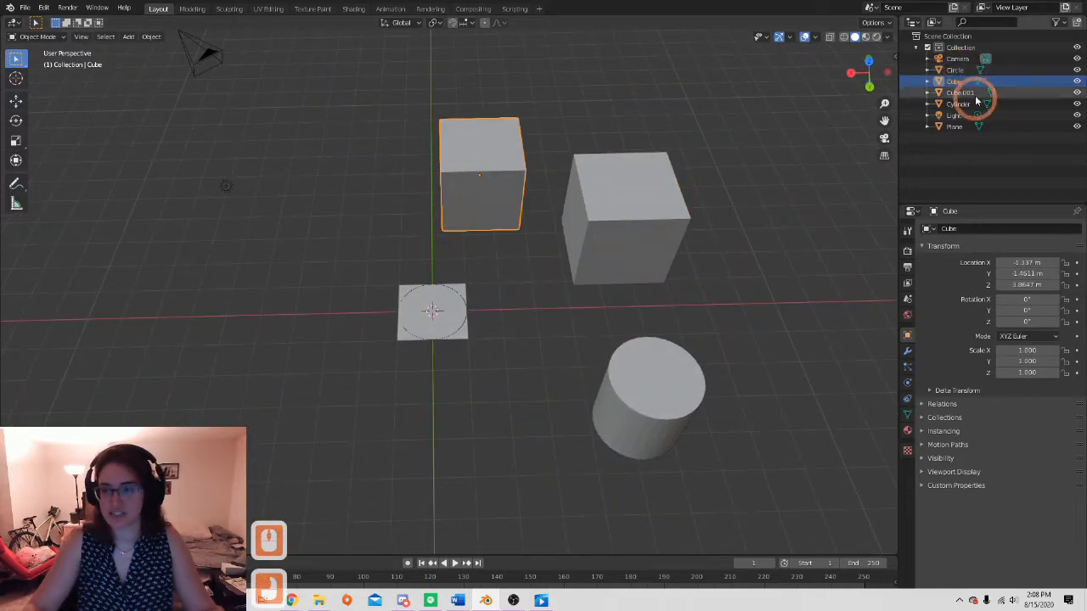
{"action": "double_click", "coordinate": [953, 81]}
{"action": "type", "text": "Sofa"}
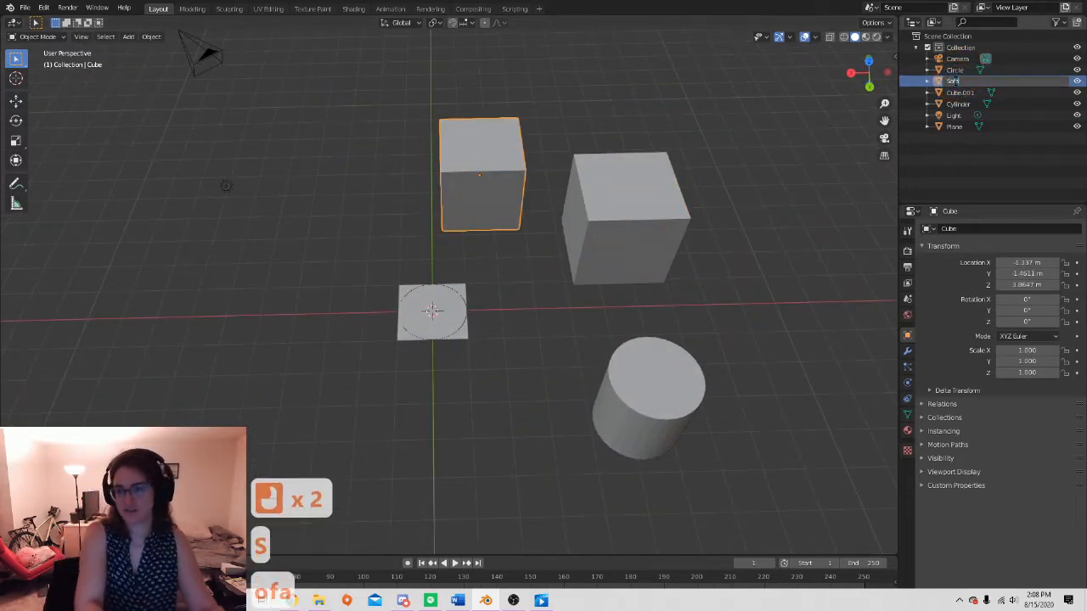
{"action": "key", "text": "Return"}
- Rename the Cube.001 object as Sofa_red
{"action": "middle_click_drag", "start_coordinate": [453, 211], "coordinate": [496, 147]}
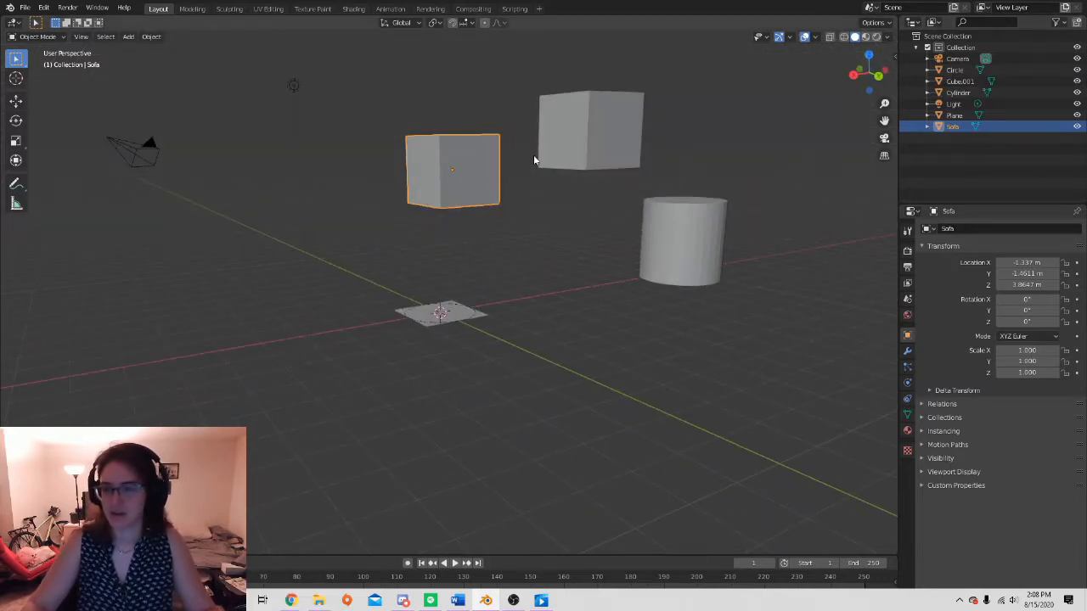
{"action": "left_click", "coordinate": [968, 81]}
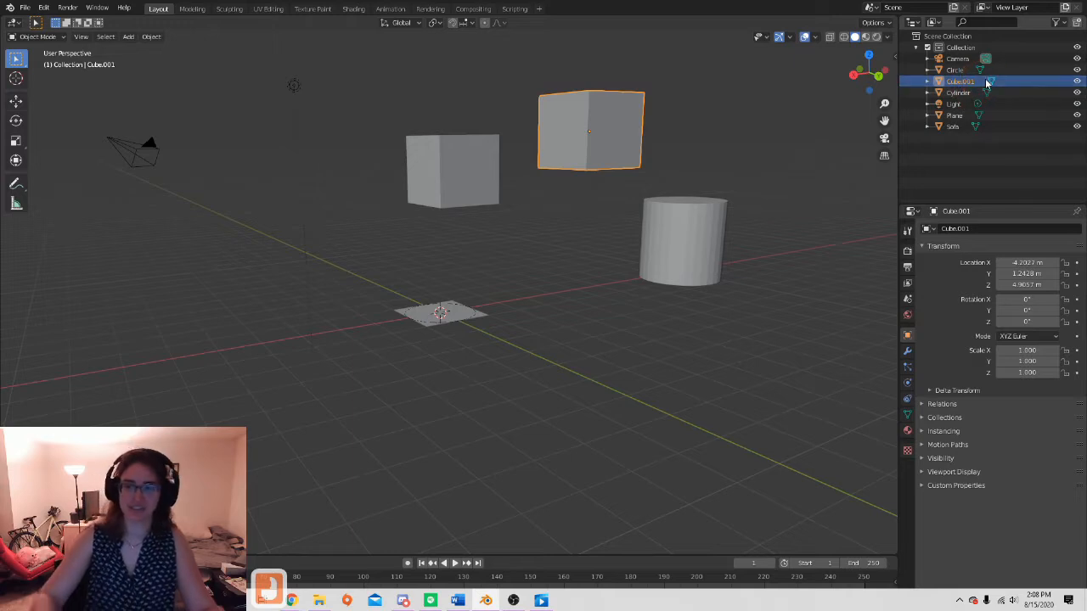
{"action": "key", "text": "shift"}
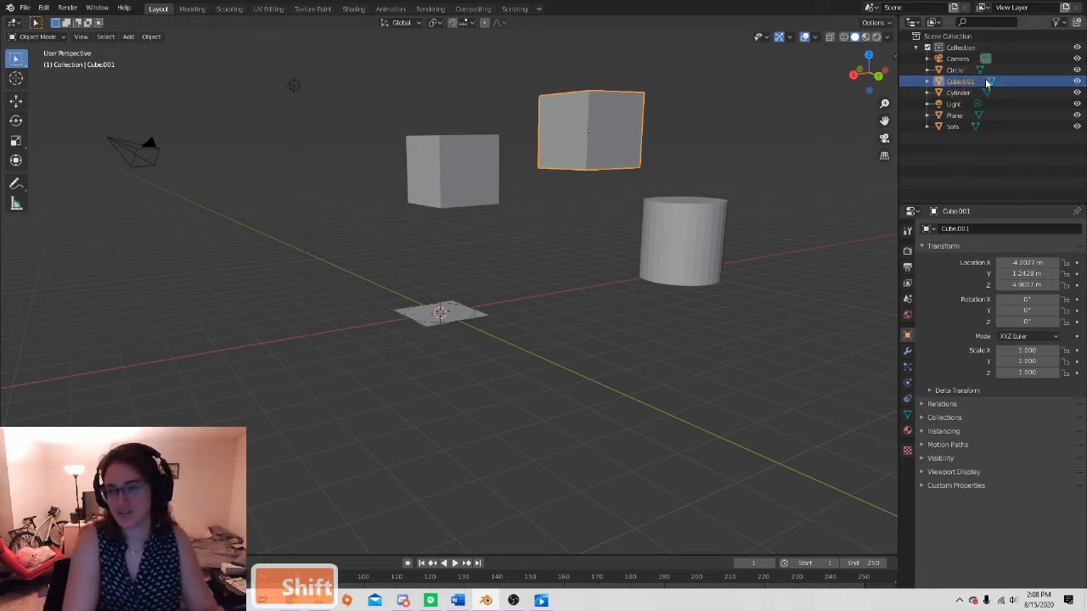
{"action": "key", "text": "s"}
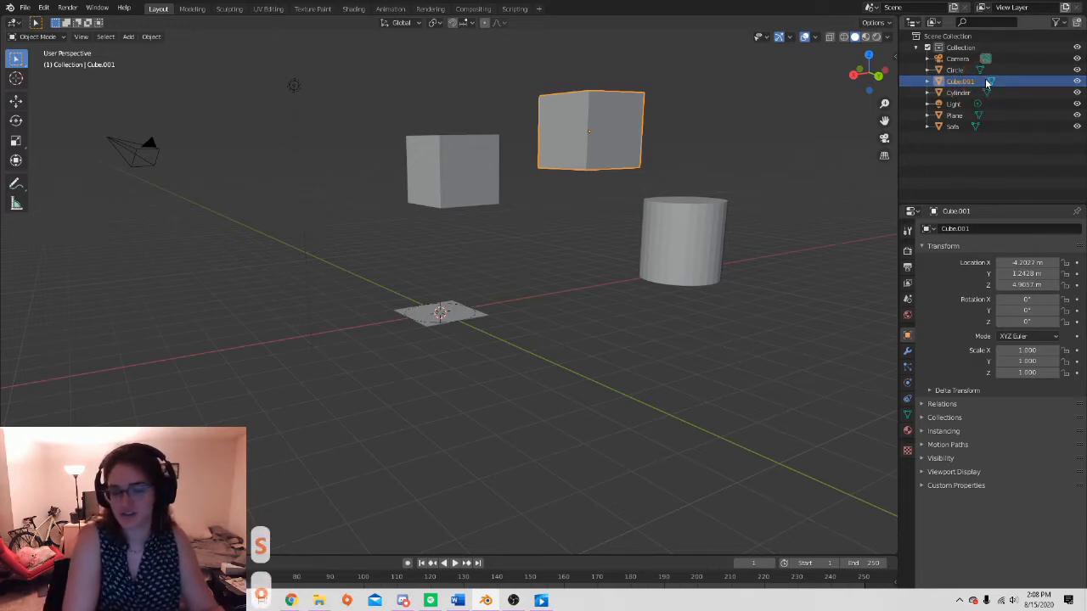
{"action": "double_click", "coordinate": [957, 80]}
{"action": "type", "text": "Sofa_red"}
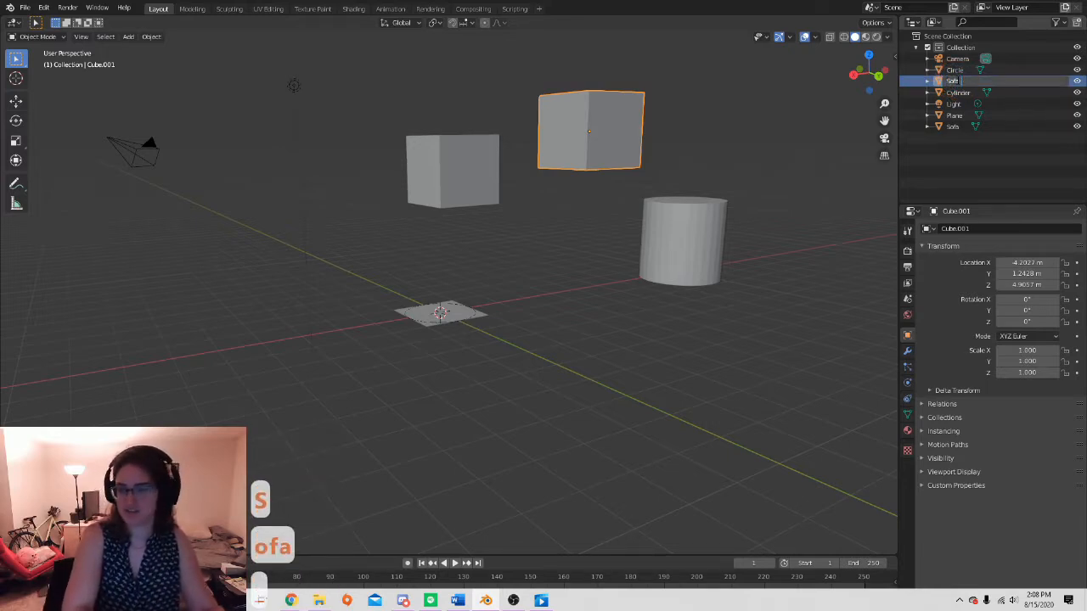
{"action": "key", "text": "Return"}
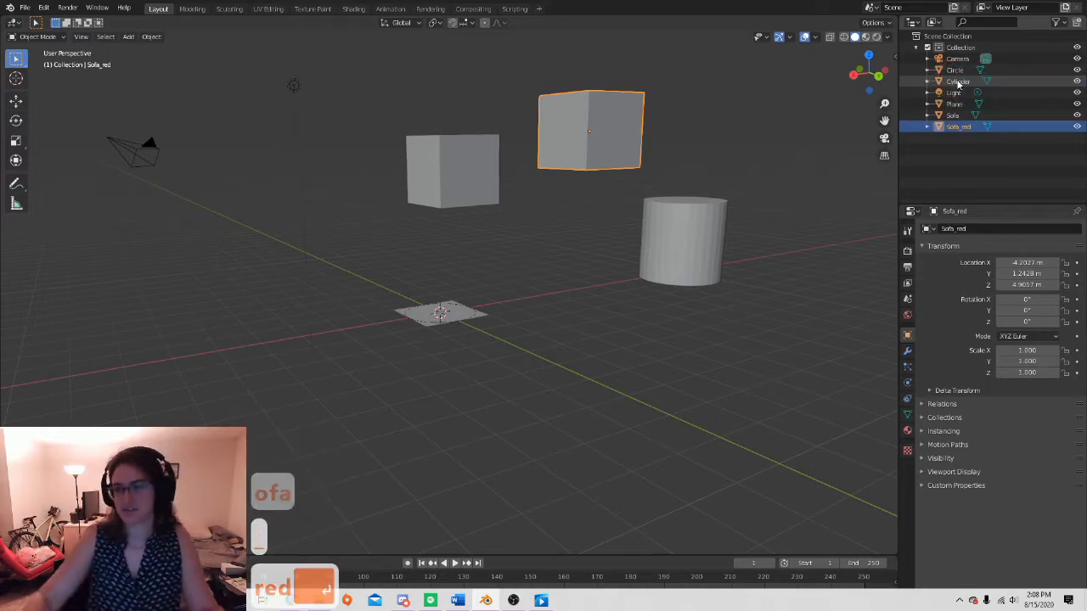
- Check which cube is which in the viewport and rename the Sofa object as Sofa_yellow
{"action": "left_click", "coordinate": [444, 170]}
{"action": "left_click", "coordinate": [652, 128]}
{"action": "left_click", "coordinate": [482, 174]}
{"action": "double_click", "coordinate": [959, 116]}
{"action": "left_click", "coordinate": [958, 116]}
{"action": "key", "text": "BackSpace"}
{"action": "key", "text": "BackSpace"}
{"action": "key", "text": "BackSpace"}
{"action": "key", "text": "BackSpace"}
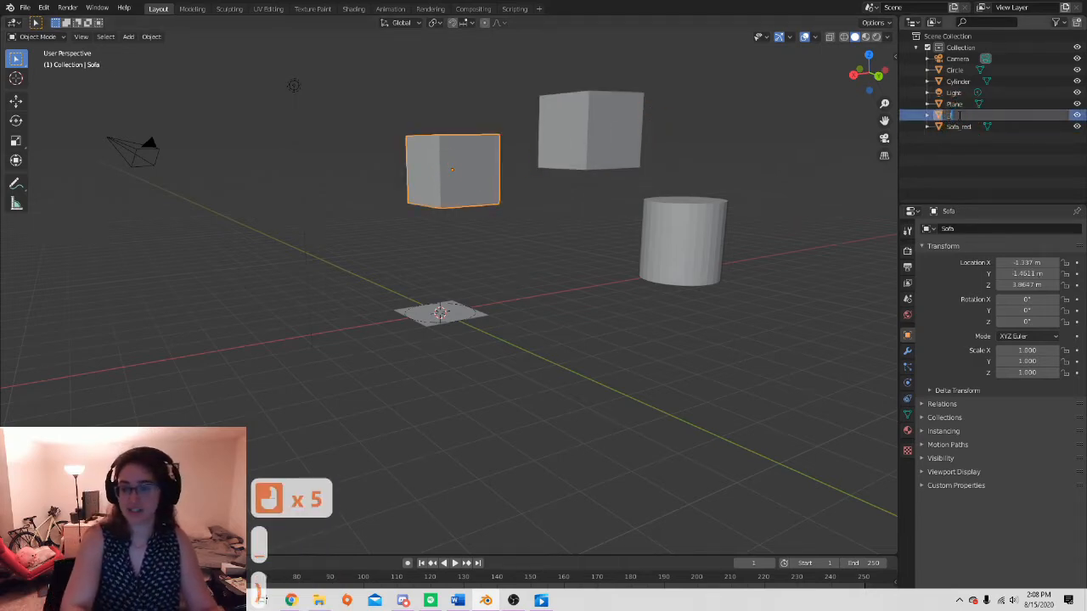
{"action": "key", "text": "BackSpace"}
{"action": "key", "text": "BackSpace"}
{"action": "key", "text": "BackSpace"}
{"action": "type", "text": "Sofa_yellow"}
{"action": "key", "text": "Return"}
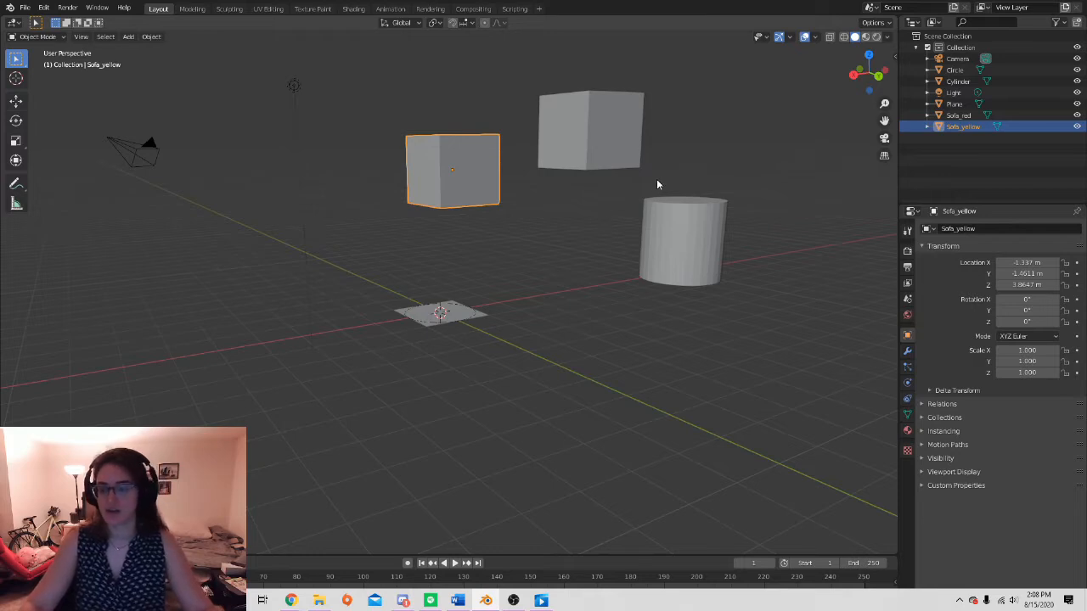
- Select the Camera and look through the Tool, Render, Output, View Layer and Scene properties
{"action": "middle_click_drag", "start_coordinate": [651, 235], "coordinate": [599, 246]}
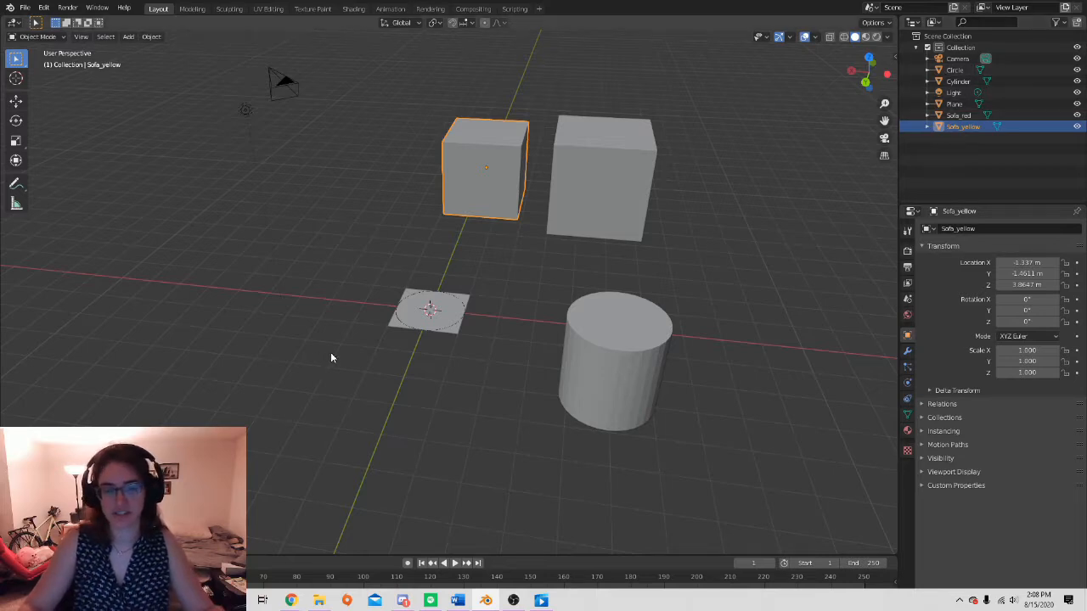
{"action": "middle_click_drag", "start_coordinate": [320, 357], "coordinate": [515, 311]}
{"action": "scroll", "coordinate": [630, 315], "scroll_direction": "down", "scroll_amount": 3}
{"action": "scroll", "coordinate": [531, 279], "scroll_direction": "up", "scroll_amount": 5}
{"action": "left_click", "coordinate": [1052, 58]}
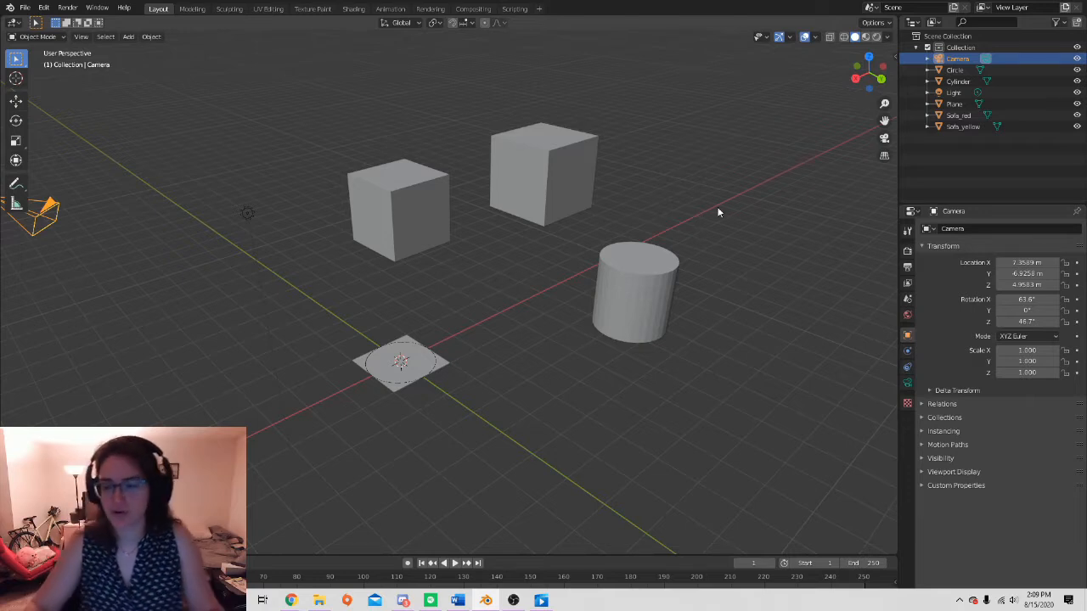
{"action": "left_click", "coordinate": [906, 234]}
{"action": "left_click", "coordinate": [907, 251]}
{"action": "left_click", "coordinate": [908, 267]}
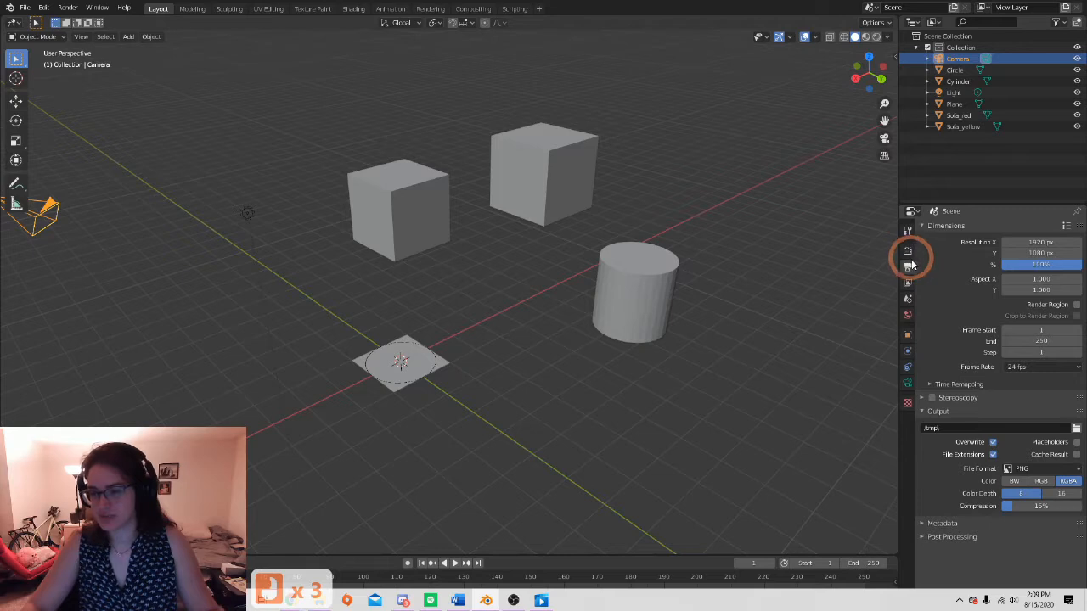
{"action": "left_click", "coordinate": [907, 282]}
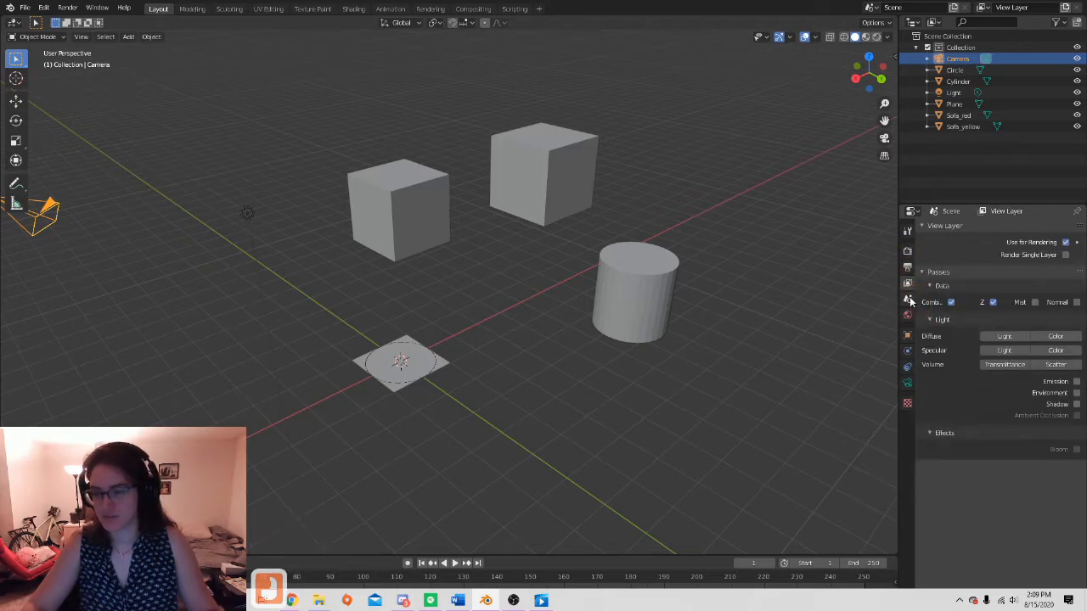
{"action": "left_click", "coordinate": [907, 299]}
- Select Sofa_red, the cylinder, the plane and Sofa_yellow in turn, ending on Sofa_red, to compare them against the Scene properties
{"action": "left_click", "coordinate": [558, 164]}
{"action": "left_click", "coordinate": [629, 297]}
{"action": "left_click", "coordinate": [417, 364]}
{"action": "left_click", "coordinate": [437, 228]}
{"action": "left_click", "coordinate": [539, 190]}
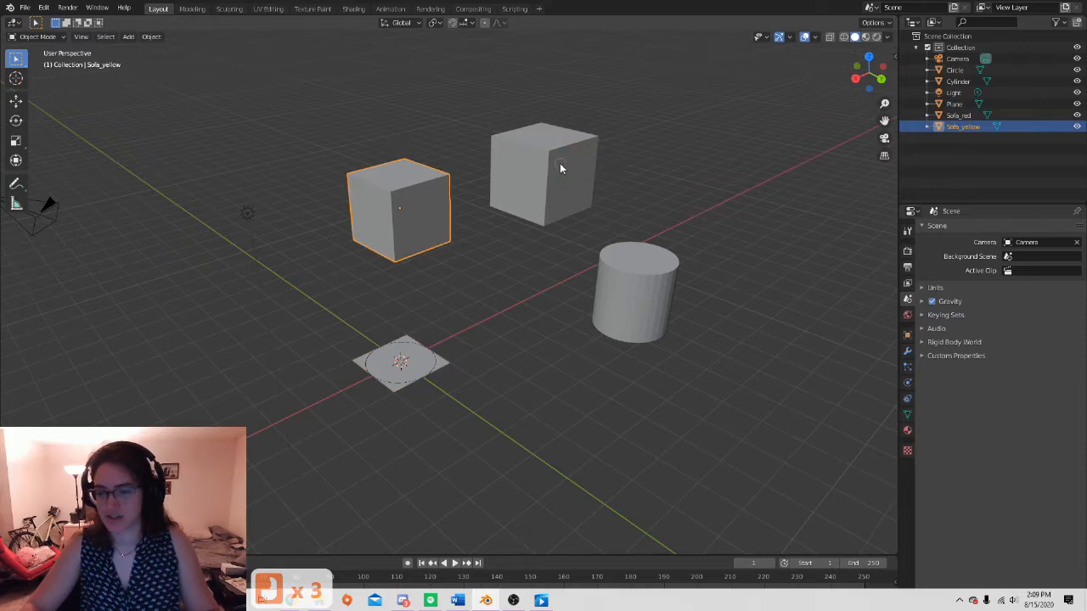
- Open the Render properties and select the other objects and the Light in turn to compare their available property categories, ending on Sofa_red
{"action": "left_click", "coordinate": [908, 251]}
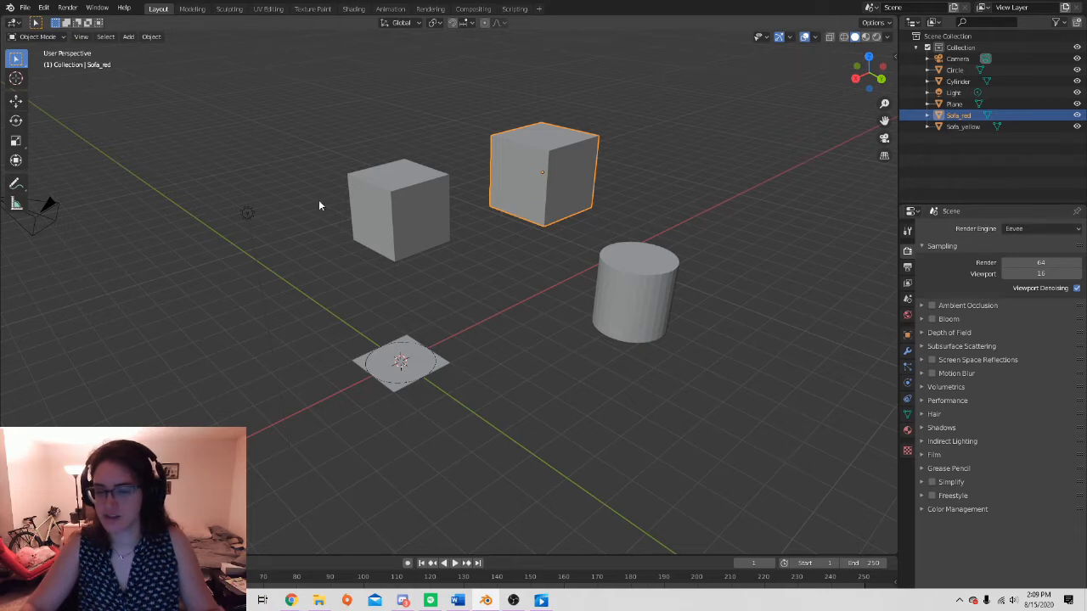
{"action": "left_click", "coordinate": [395, 194]}
{"action": "left_click", "coordinate": [607, 289]}
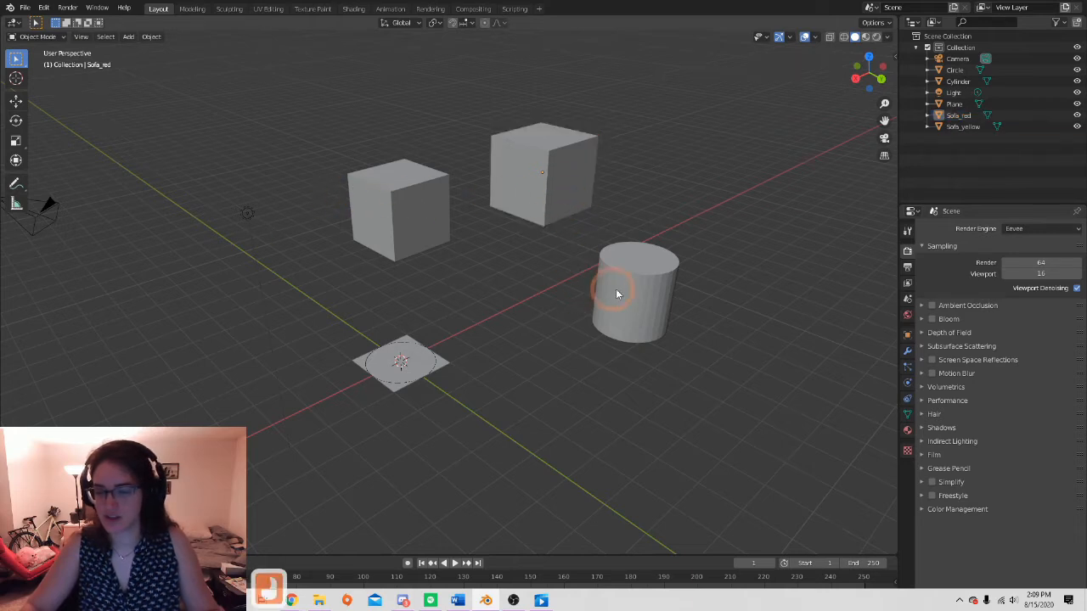
{"action": "left_click", "coordinate": [414, 350]}
{"action": "left_click", "coordinate": [248, 215]}
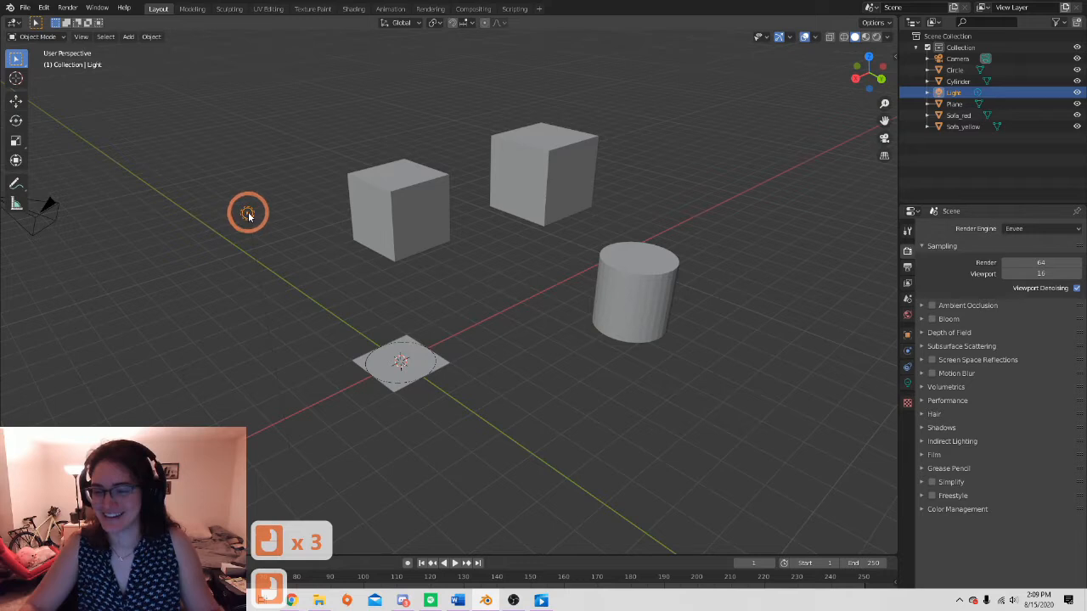
{"action": "left_click", "coordinate": [381, 214]}
{"action": "left_click", "coordinate": [550, 166]}
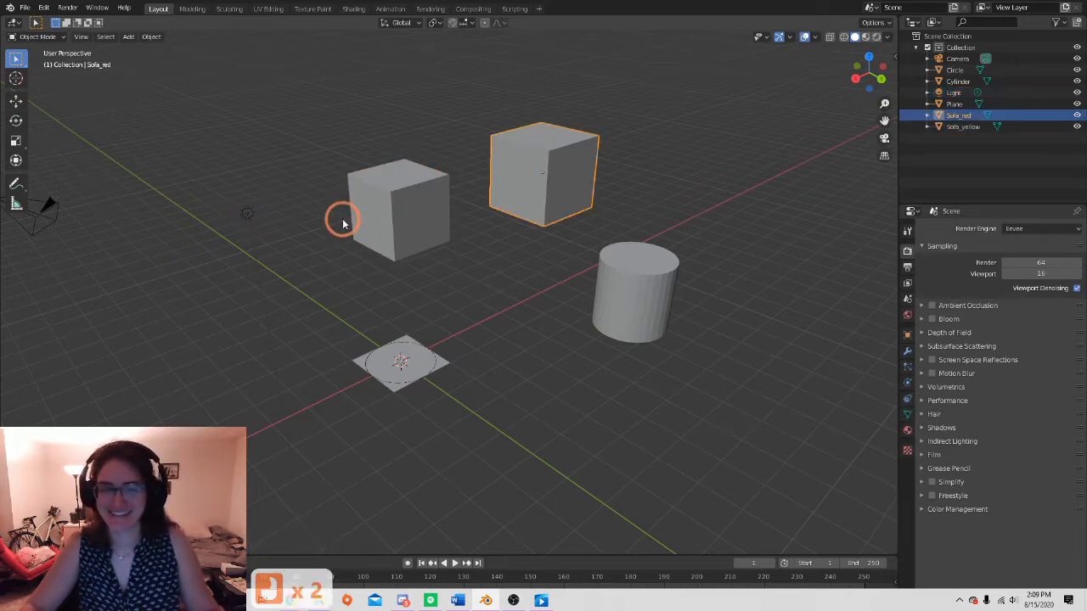
- Alternate the selection between the Light and the two sofa cubes to compare their property categories, ending on the Light
{"action": "left_click", "coordinate": [247, 213]}
{"action": "left_click", "coordinate": [417, 207]}
{"action": "left_click", "coordinate": [553, 177]}
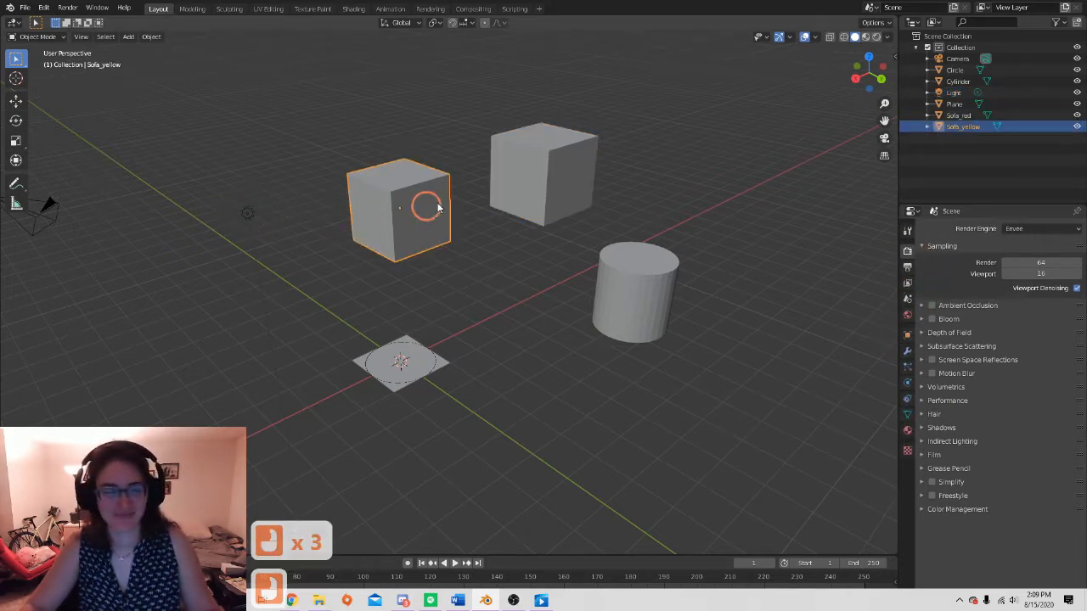
{"action": "left_click", "coordinate": [417, 208]}
{"action": "left_click", "coordinate": [247, 211]}
{"action": "left_click", "coordinate": [384, 201]}
{"action": "left_click", "coordinate": [530, 177]}
{"action": "left_click", "coordinate": [407, 199]}
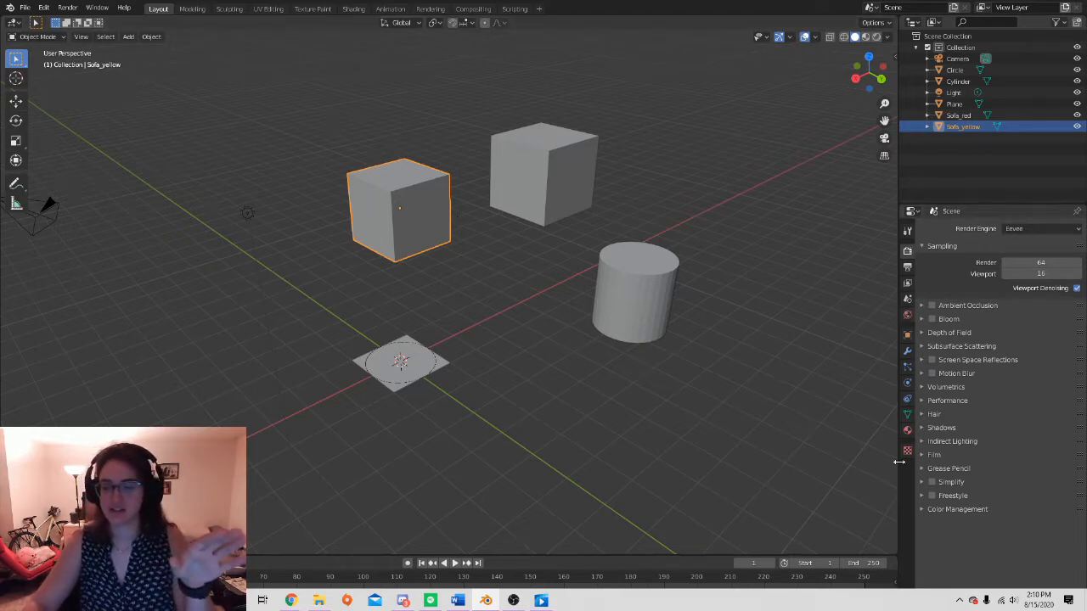
{"action": "left_click", "coordinate": [246, 213]}
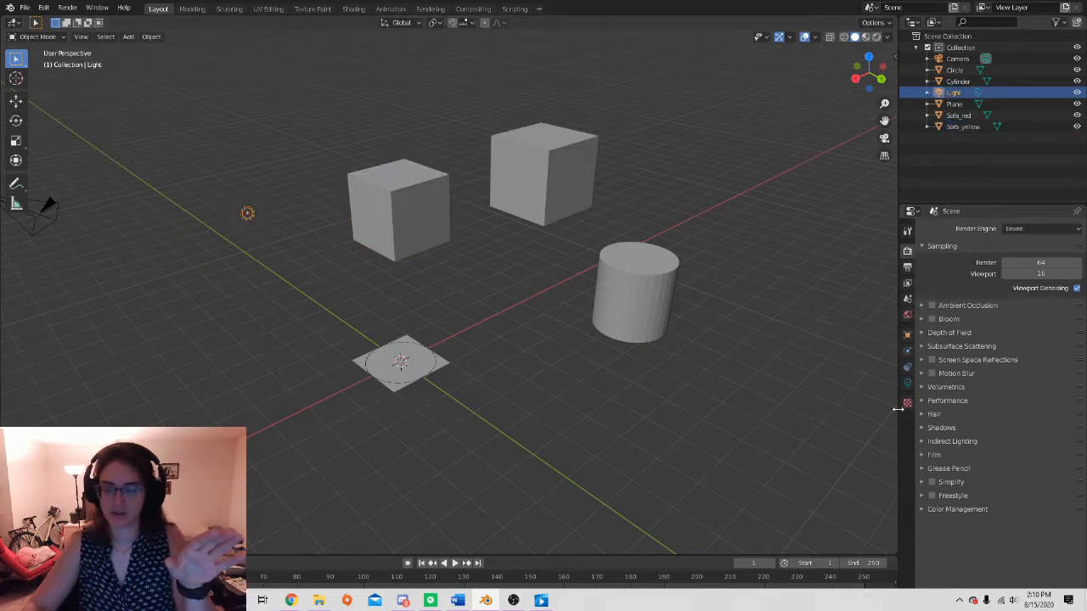
- Add a Bevel modifier to Sofa_yellow and inspect its beveled edges
{"action": "left_click", "coordinate": [403, 228]}
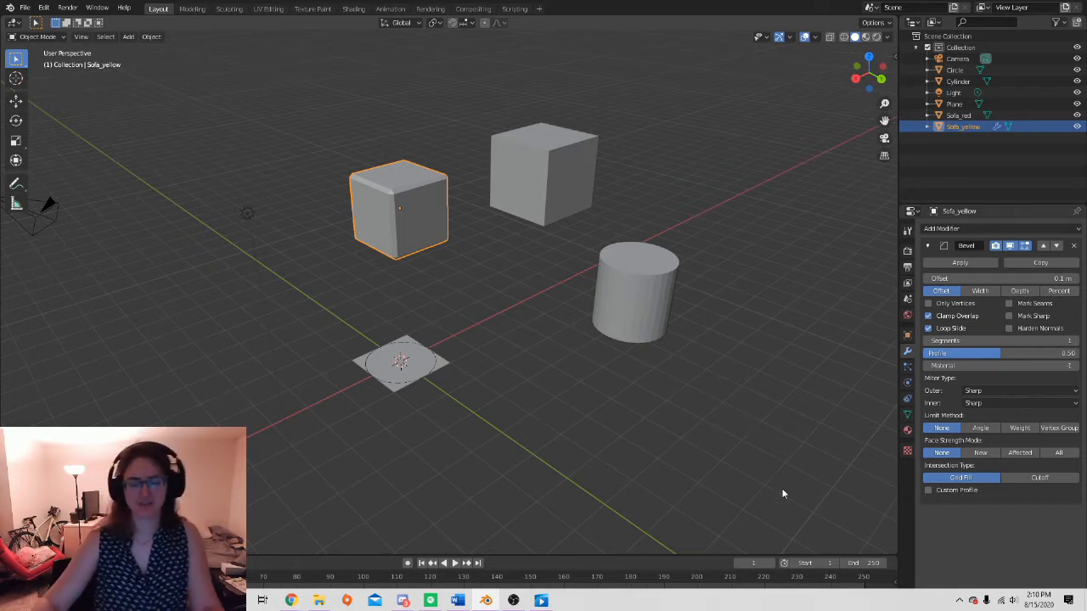
{"action": "scroll", "coordinate": [560, 364], "scroll_direction": "down", "scroll_amount": 2}
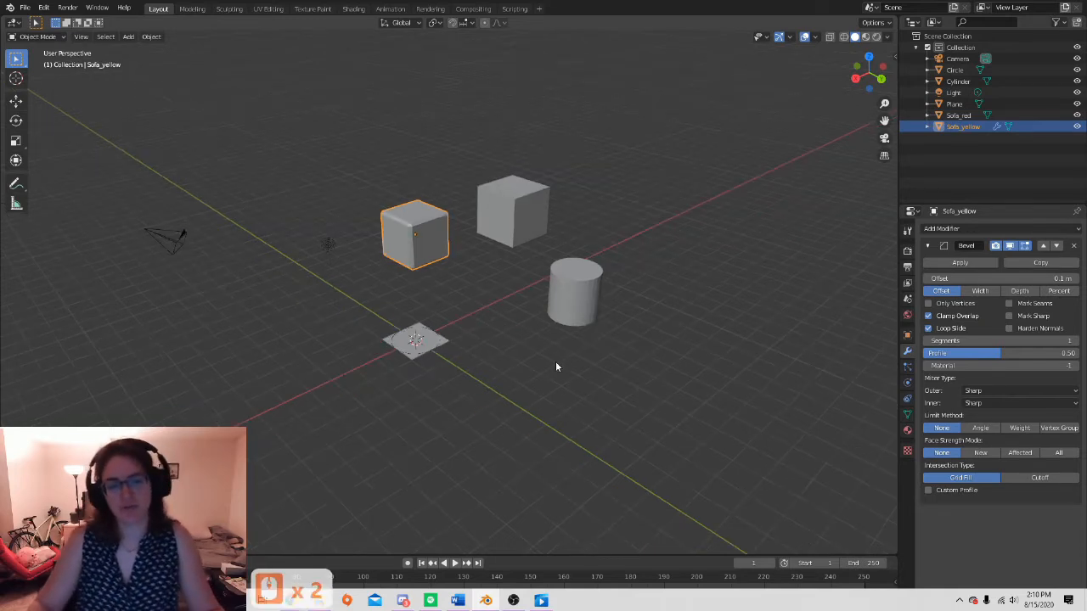
{"action": "scroll", "coordinate": [539, 364], "scroll_direction": "up", "scroll_amount": 3}
{"action": "middle_click_drag", "start_coordinate": [623, 308], "coordinate": [585, 314]}
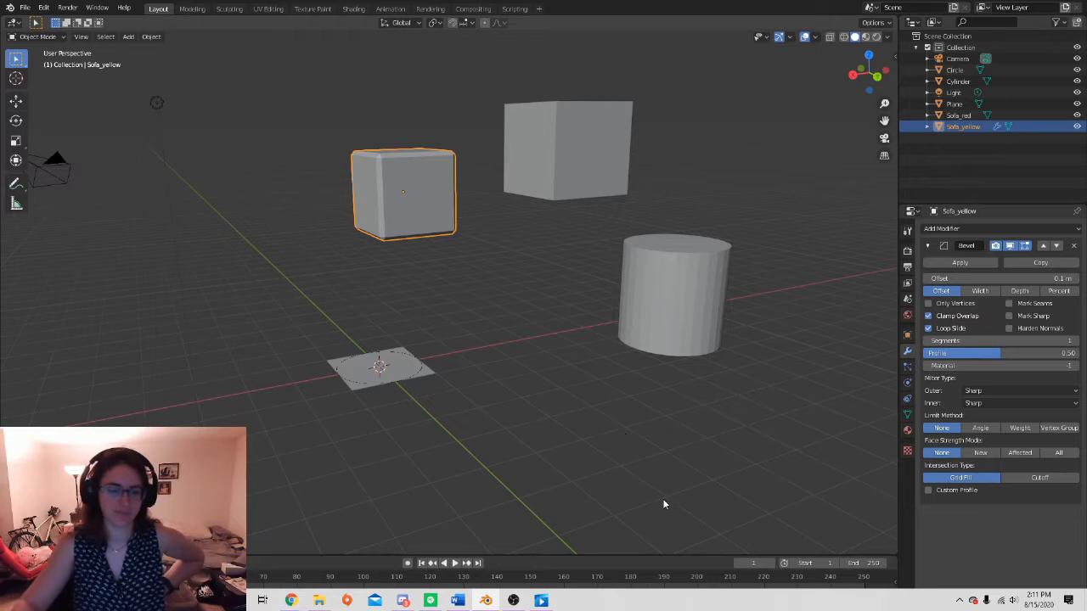
- Orbit and zoom around the scene to view its objects from low and slightly raised angles
{"action": "scroll", "coordinate": [497, 344], "scroll_direction": "down", "scroll_amount": 3}
{"action": "scroll", "coordinate": [497, 344], "scroll_direction": "up", "scroll_amount": 2}
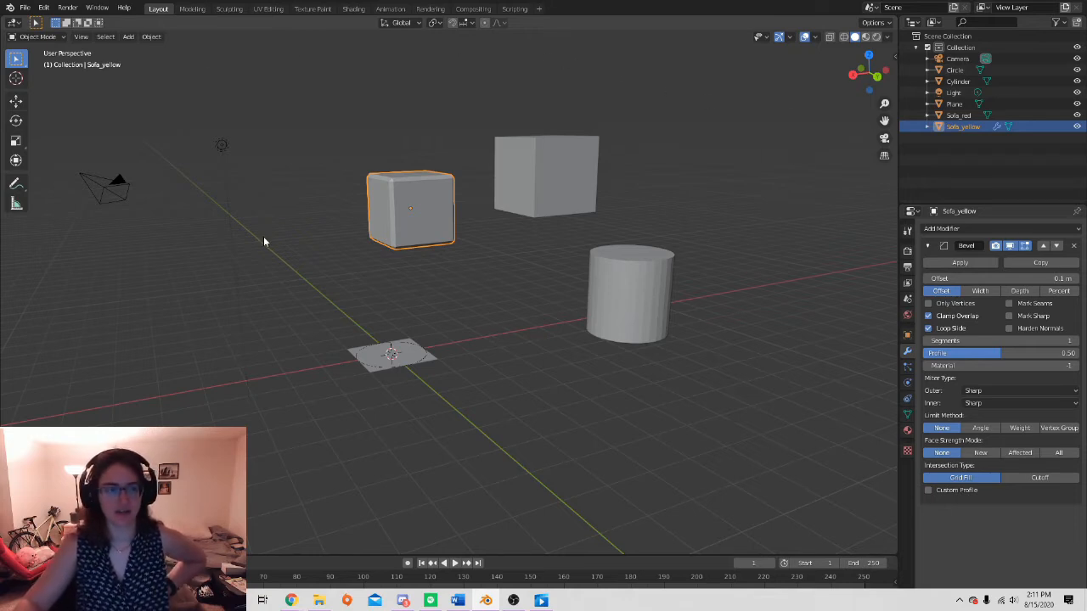
{"action": "middle_click_drag", "start_coordinate": [511, 83], "coordinate": [538, 281]}
{"action": "scroll", "coordinate": [517, 227], "scroll_direction": "down", "scroll_amount": 3}
{"action": "scroll", "coordinate": [529, 227], "scroll_direction": "up", "scroll_amount": 3}
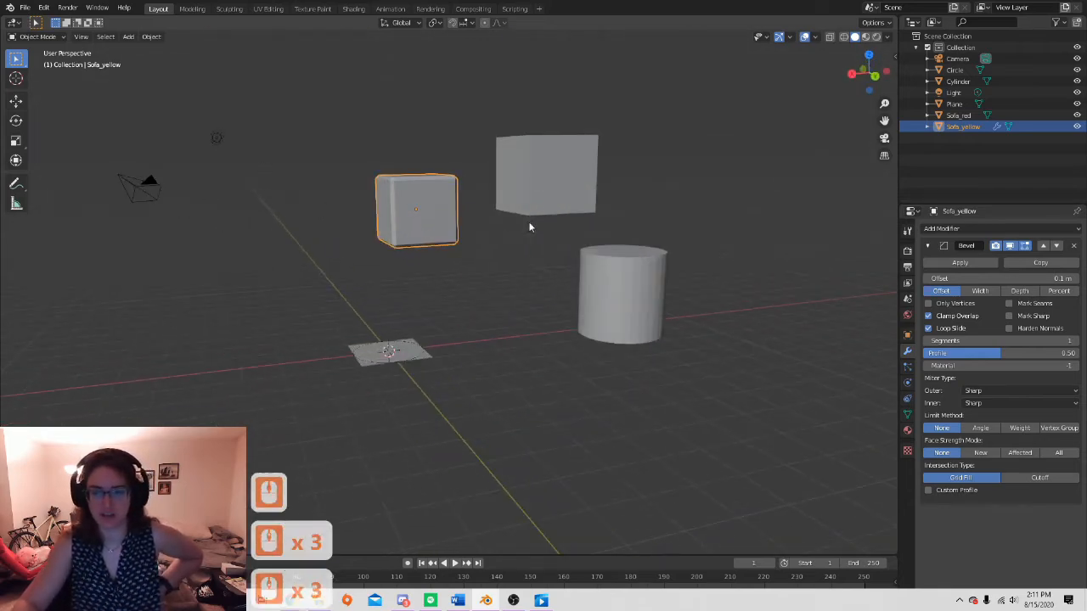
{"action": "mouse_move", "coordinate": [593, 231]}
{"action": "middle_mouse_down"}
{"action": "mouse_move", "coordinate": [538, 237]}
{"action": "mouse_move", "coordinate": [612, 235]}
{"action": "middle_mouse_up"}
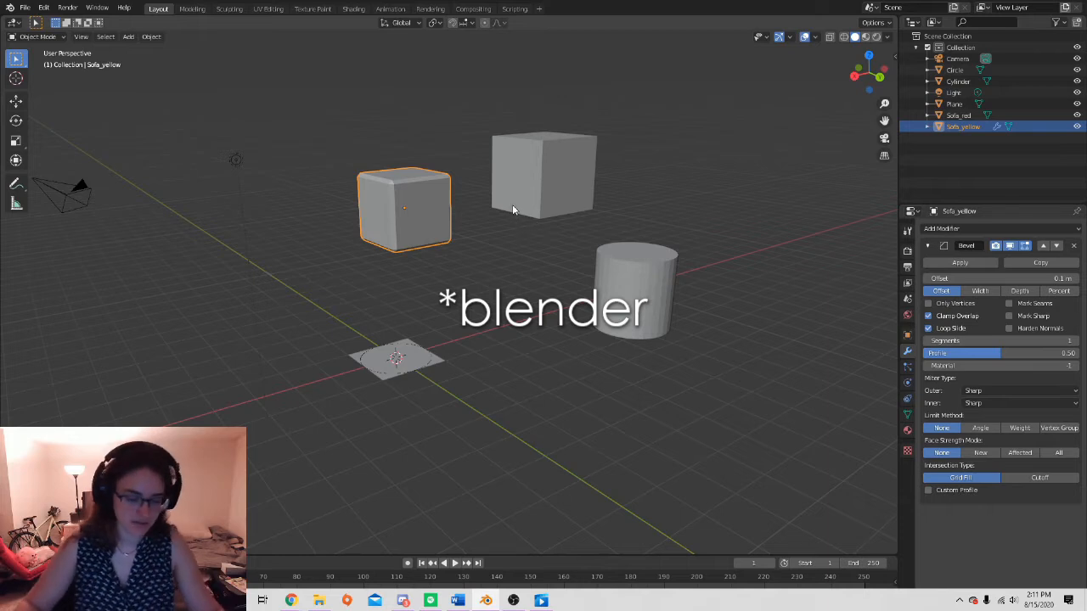
- Demonstrate viewport navigation by panning across the scene, zooming in and out repeatedly, and orbiting to a view from above
{"action": "middle_click_drag", "start_coordinate": [579, 260], "coordinate": [538, 244], "text": "shift"}
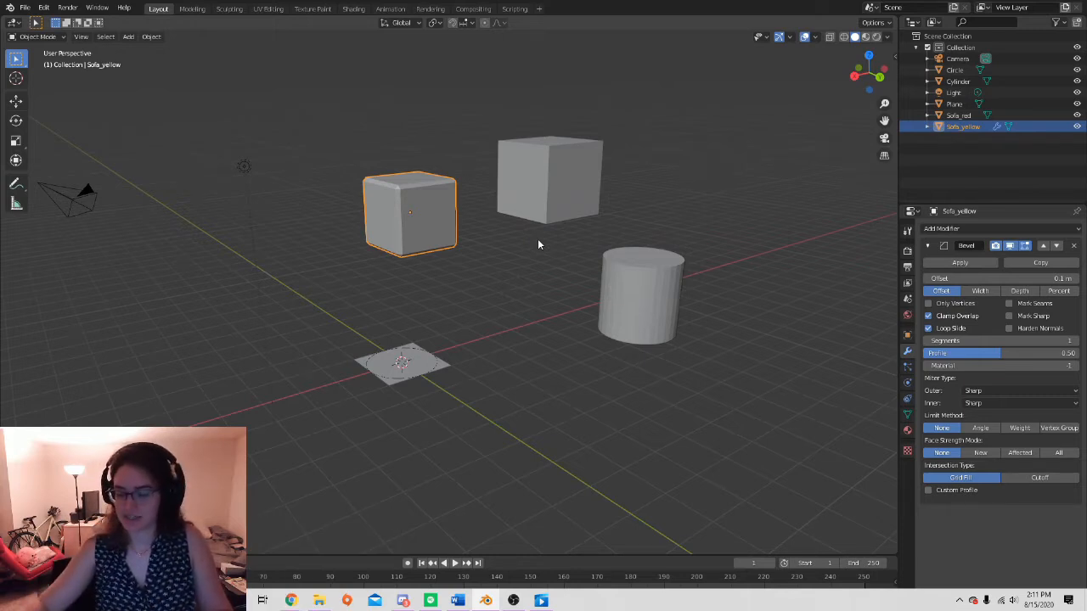
{"action": "scroll", "coordinate": [500, 210], "scroll_direction": "down", "scroll_amount": 4}
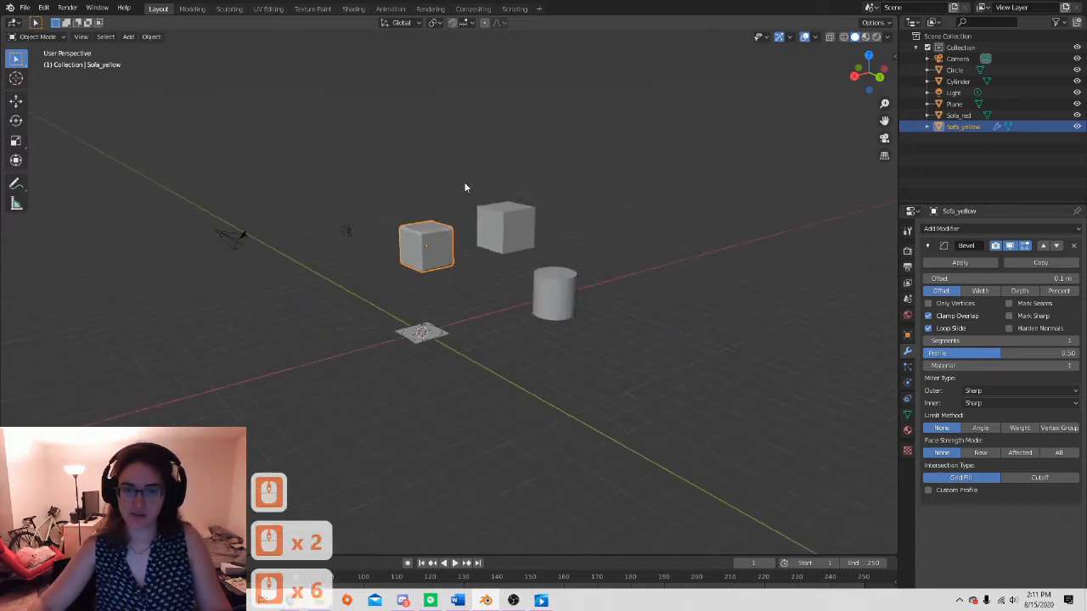
{"action": "scroll", "coordinate": [457, 169], "scroll_direction": "up", "scroll_amount": 10}
{"action": "middle_click_drag", "start_coordinate": [457, 169], "coordinate": [526, 291], "text": "shift"}
{"action": "scroll", "coordinate": [543, 262], "scroll_direction": "down", "scroll_amount": 6}
{"action": "scroll", "coordinate": [528, 247], "scroll_direction": "up", "scroll_amount": 5}
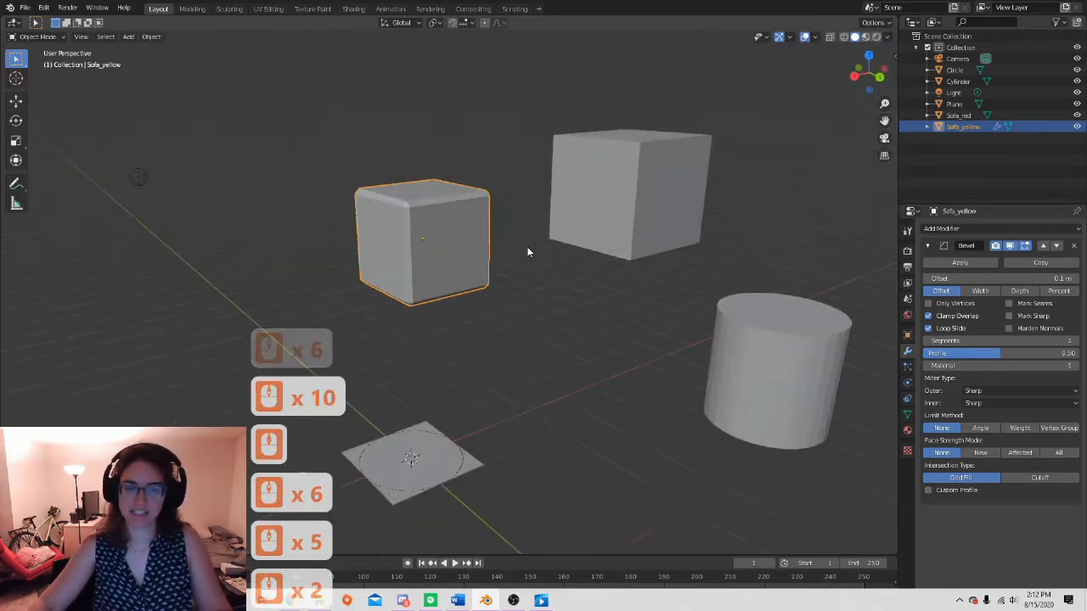
{"action": "scroll", "coordinate": [523, 246], "scroll_direction": "up", "scroll_amount": 6}
{"action": "scroll", "coordinate": [522, 247], "scroll_direction": "down", "scroll_amount": 6}
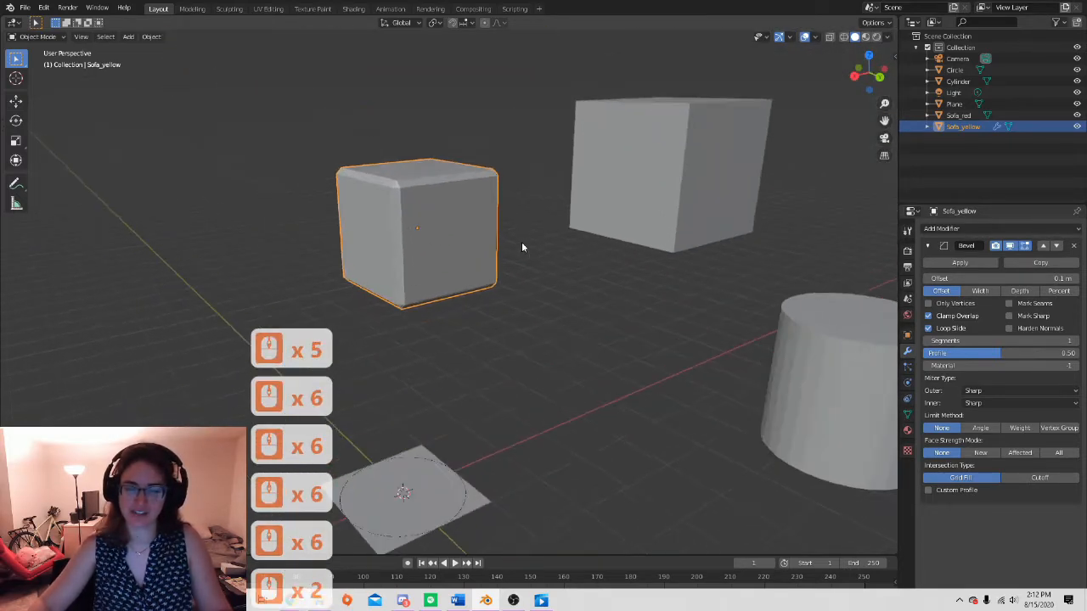
{"action": "scroll", "coordinate": [522, 247], "scroll_direction": "up", "scroll_amount": 2}
{"action": "scroll", "coordinate": [522, 247], "scroll_direction": "down", "scroll_amount": 1}
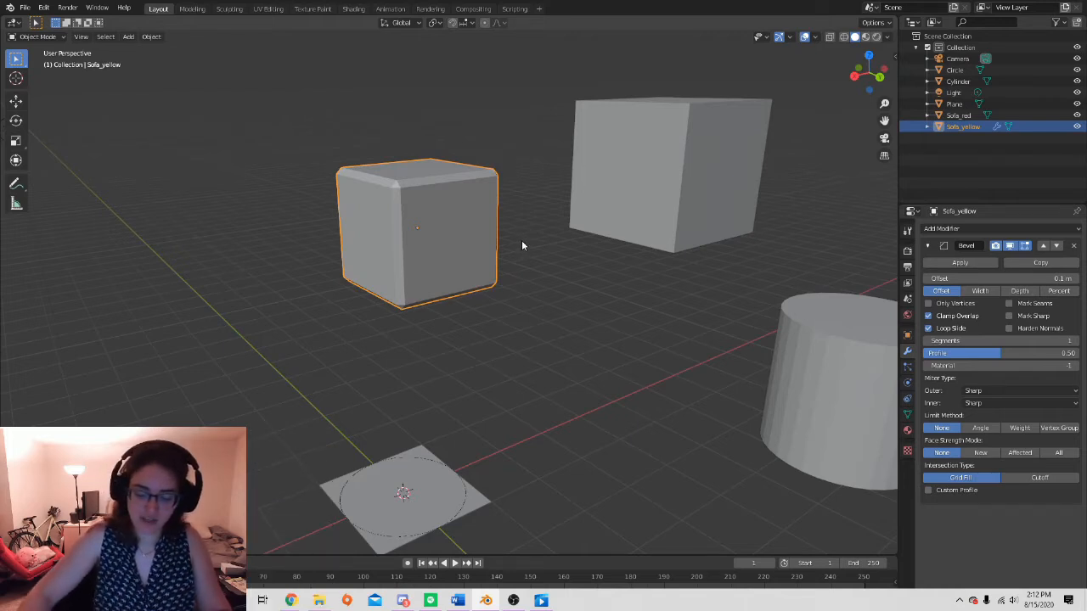
{"action": "middle_click_drag", "start_coordinate": [522, 240], "coordinate": [770, 372]}
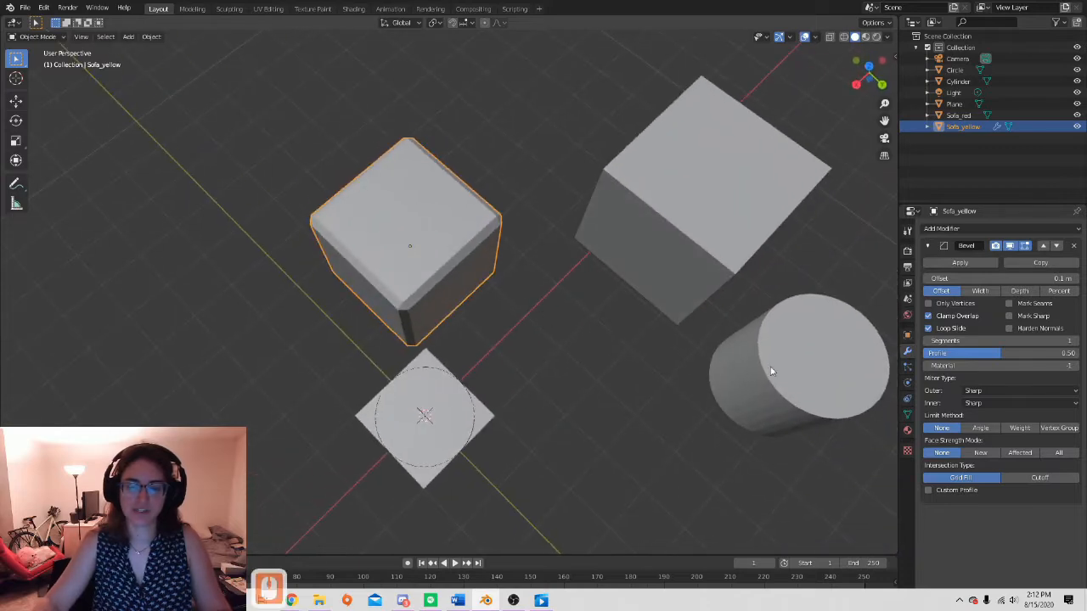
- Demonstrate orbiting to a low view, panning across the scene and zooming in until the beveled Sofa_yellow cube fills the view
{"action": "middle_click_drag", "start_coordinate": [584, 310], "coordinate": [598, 229]}
{"action": "middle_click_drag", "start_coordinate": [691, 310], "coordinate": [743, 355], "text": "shift"}
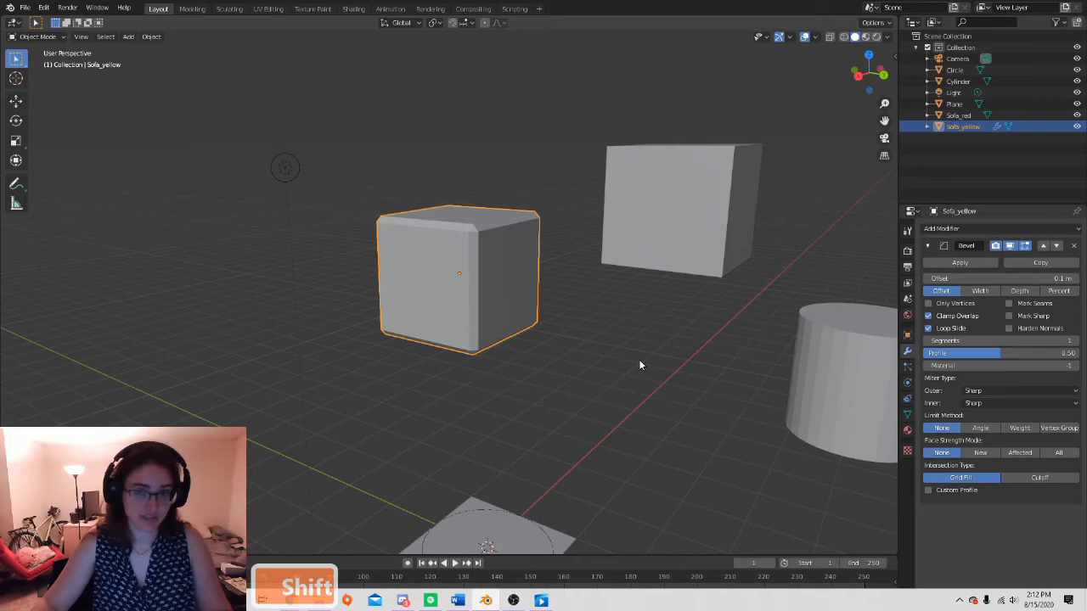
{"action": "mouse_move", "coordinate": [639, 363]}
{"action": "middle_mouse_down", "text": "shift"}
{"action": "mouse_move", "coordinate": [617, 330]}
{"action": "mouse_move", "coordinate": [456, 260]}
{"action": "mouse_move", "coordinate": [270, 248]}
{"action": "mouse_move", "coordinate": [194, 181]}
{"action": "mouse_move", "coordinate": [178, 260]}
{"action": "mouse_move", "coordinate": [153, 291]}
{"action": "mouse_move", "coordinate": [692, 387]}
{"action": "mouse_move", "coordinate": [328, 220]}
{"action": "mouse_move", "coordinate": [354, 317]}
{"action": "mouse_move", "coordinate": [672, 247]}
{"action": "mouse_move", "coordinate": [296, 359]}
{"action": "mouse_move", "coordinate": [756, 400]}
{"action": "mouse_move", "coordinate": [359, 271]}
{"action": "mouse_move", "coordinate": [408, 270]}
{"action": "mouse_move", "coordinate": [805, 355]}
{"action": "mouse_move", "coordinate": [631, 378]}
{"action": "mouse_move", "coordinate": [348, 151]}
{"action": "mouse_move", "coordinate": [693, 368]}
{"action": "mouse_move", "coordinate": [471, 326]}
{"action": "mouse_move", "coordinate": [577, 298]}
{"action": "mouse_move", "coordinate": [628, 381]}
{"action": "mouse_move", "coordinate": [573, 325]}
{"action": "mouse_move", "coordinate": [576, 299]}
{"action": "mouse_move", "coordinate": [523, 376]}
{"action": "mouse_move", "coordinate": [390, 281]}
{"action": "mouse_move", "coordinate": [326, 263]}
{"action": "mouse_move", "coordinate": [640, 351]}
{"action": "middle_mouse_up", "text": "shift"}
{"action": "middle_click_drag", "start_coordinate": [421, 254], "coordinate": [546, 314], "text": "shift"}
{"action": "middle_click_drag", "start_coordinate": [425, 328], "coordinate": [663, 355]}
{"action": "middle_click_drag", "start_coordinate": [661, 287], "coordinate": [359, 269], "text": "shift"}
{"action": "scroll", "coordinate": [454, 294], "scroll_direction": "up", "scroll_amount": 6}
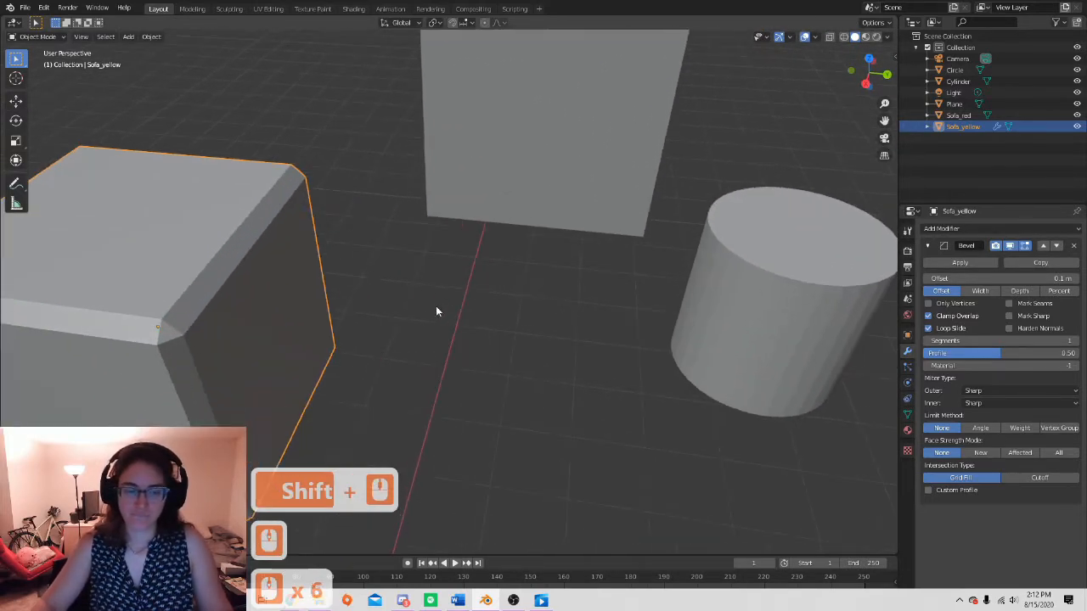
{"action": "middle_click_drag", "start_coordinate": [441, 307], "coordinate": [735, 254], "text": "shift"}
{"action": "middle_click_drag", "start_coordinate": [463, 265], "coordinate": [688, 244], "text": "shift"}
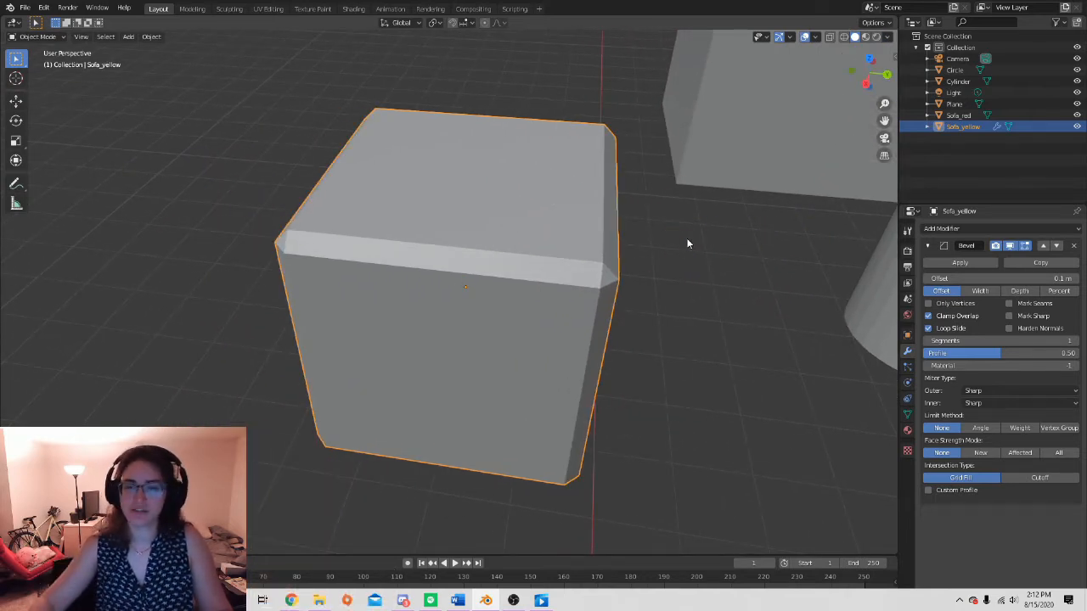
- Alternate panning and zooming across the scene, ending on a raised perspective view of both sofa cubes and the cylinder
{"action": "middle_click_drag", "start_coordinate": [732, 276], "coordinate": [509, 214], "text": "shift"}
{"action": "scroll", "coordinate": [509, 214], "scroll_direction": "down", "scroll_amount": 4}
{"action": "middle_click_drag", "start_coordinate": [674, 271], "coordinate": [439, 204], "text": "shift"}
{"action": "scroll", "coordinate": [546, 271], "scroll_direction": "down", "scroll_amount": 3}
{"action": "middle_click_drag", "start_coordinate": [546, 271], "coordinate": [590, 283], "text": "shift"}
{"action": "scroll", "coordinate": [612, 276], "scroll_direction": "up", "scroll_amount": 6}
{"action": "middle_click_drag", "start_coordinate": [683, 293], "coordinate": [553, 275], "text": "shift"}
{"action": "scroll", "coordinate": [478, 243], "scroll_direction": "down", "scroll_amount": 3}
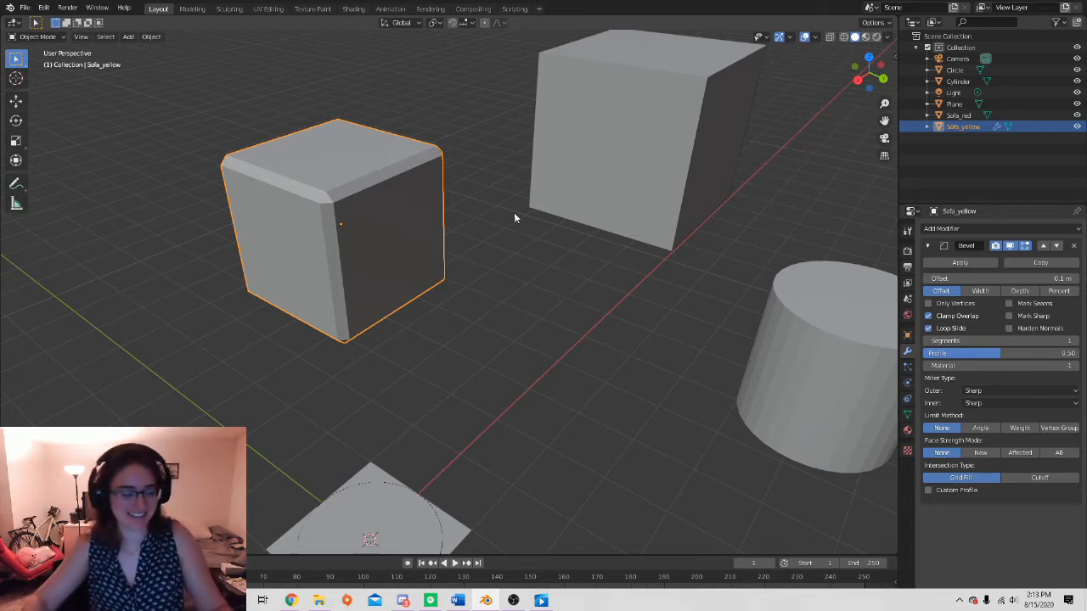
{"action": "middle_click_drag", "start_coordinate": [638, 191], "coordinate": [604, 195]}
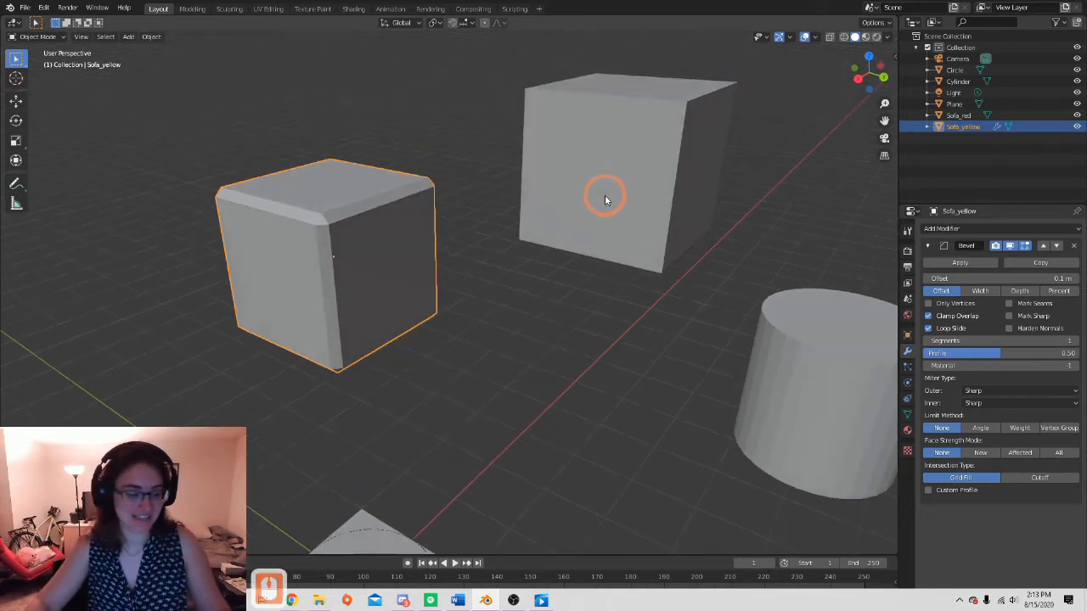
- Switch to the Top orthographic view and frame Sofa_yellow closely
{"action": "key", "text": "grave"}
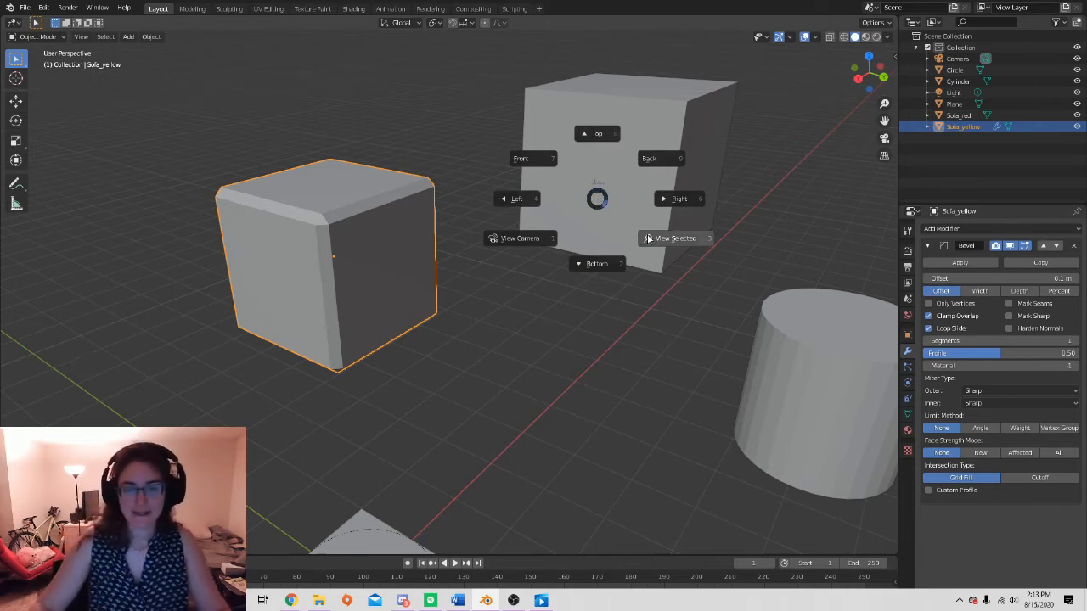
{"action": "left_click", "coordinate": [598, 134]}
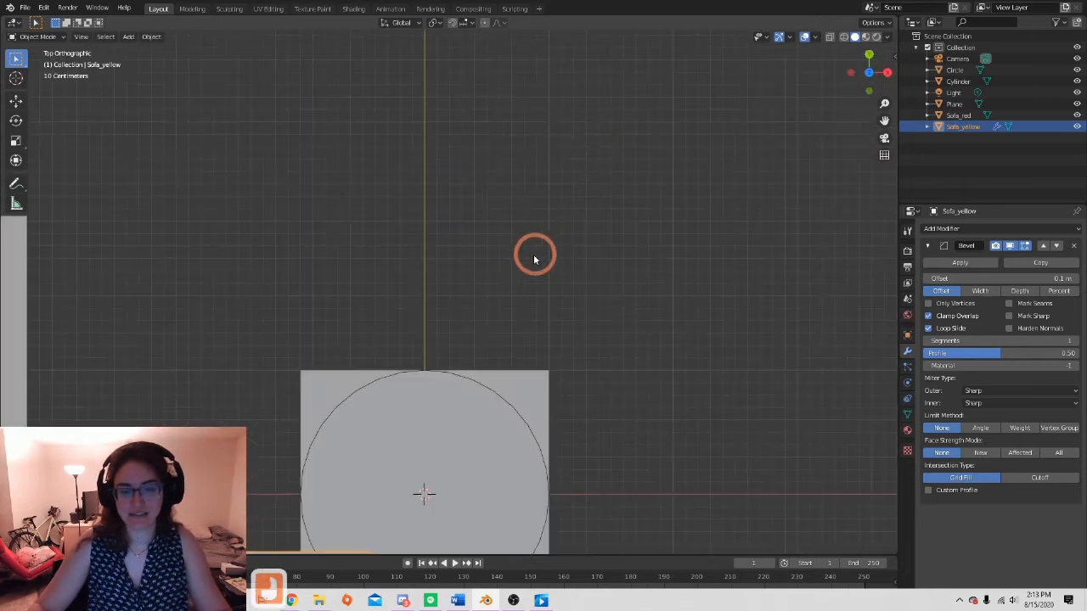
{"action": "middle_click_drag", "start_coordinate": [578, 323], "coordinate": [677, 166], "text": "shift"}
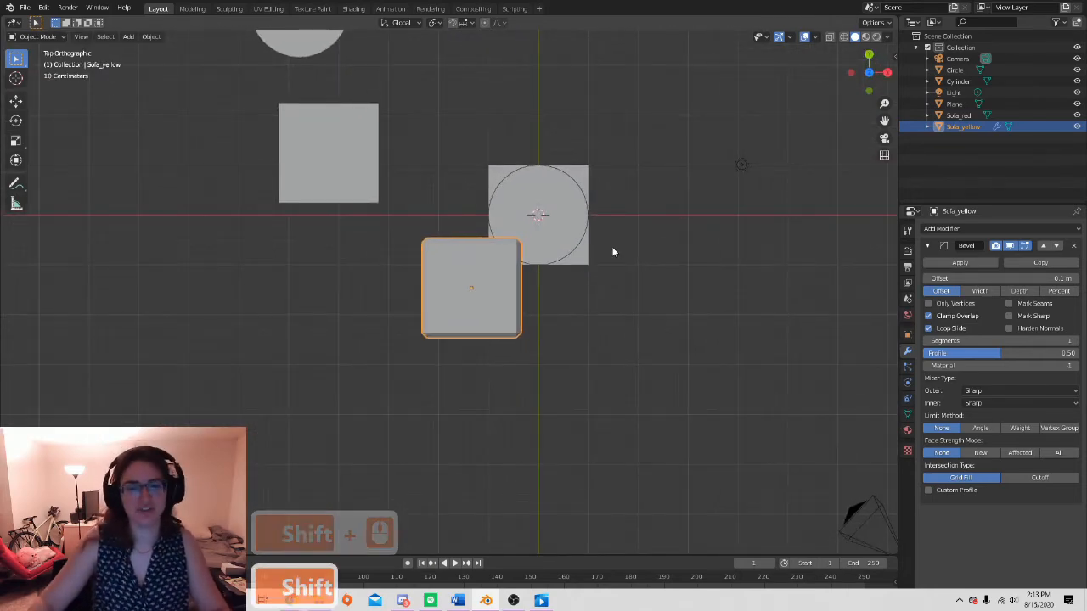
{"action": "scroll", "coordinate": [603, 255], "scroll_direction": "up", "scroll_amount": 4}
{"action": "middle_click_drag", "start_coordinate": [589, 323], "coordinate": [653, 314], "text": "shift"}
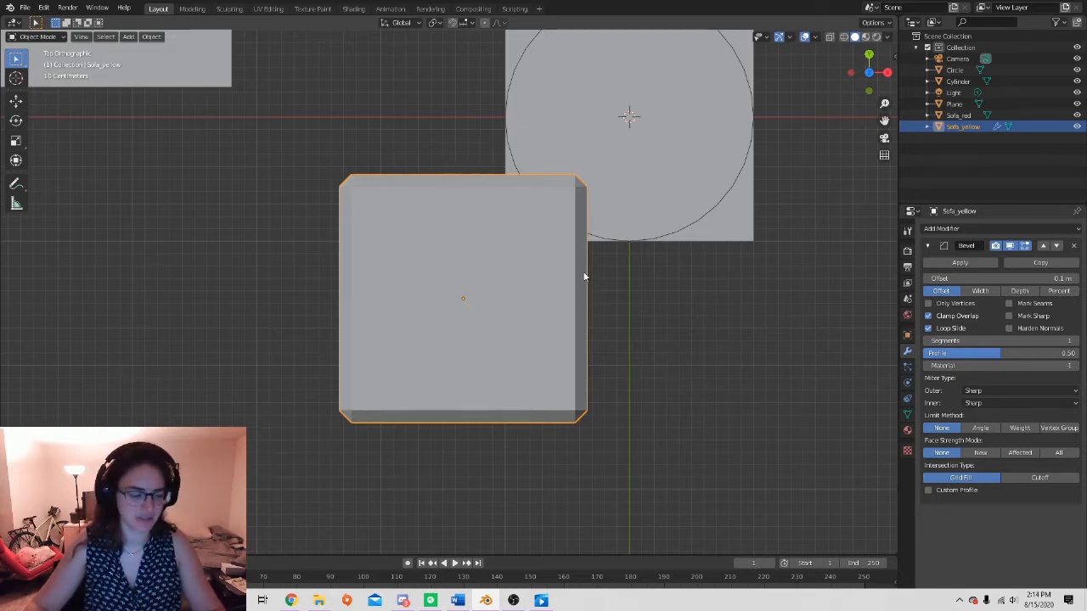
- Cycle the viewport through the Left, Bottom, Right and Top orthographic views using the View pie menu
{"action": "key", "text": "grave"}
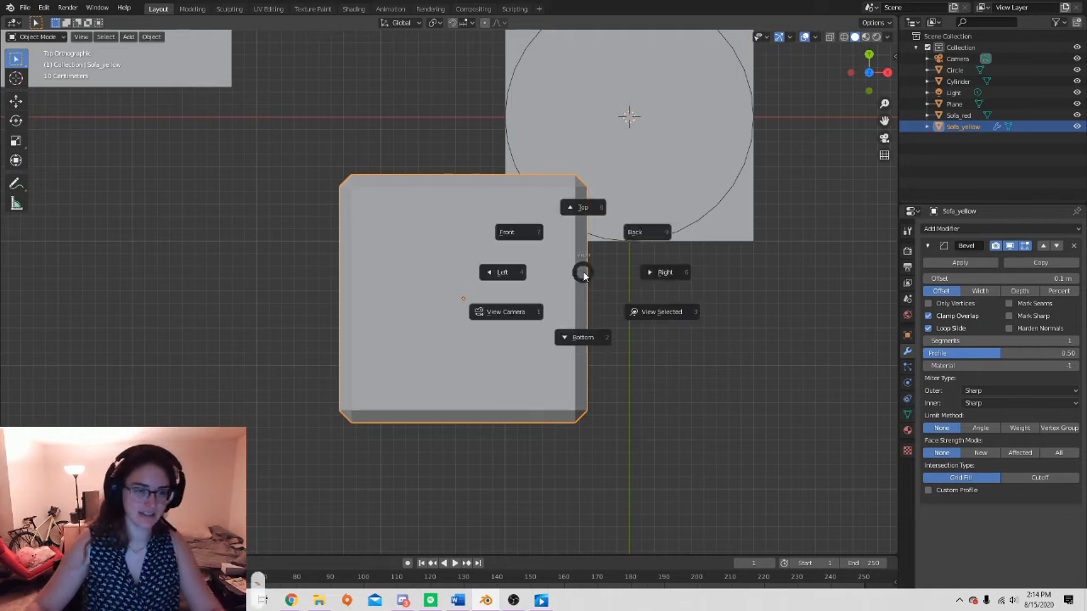
{"action": "left_click", "coordinate": [511, 277]}
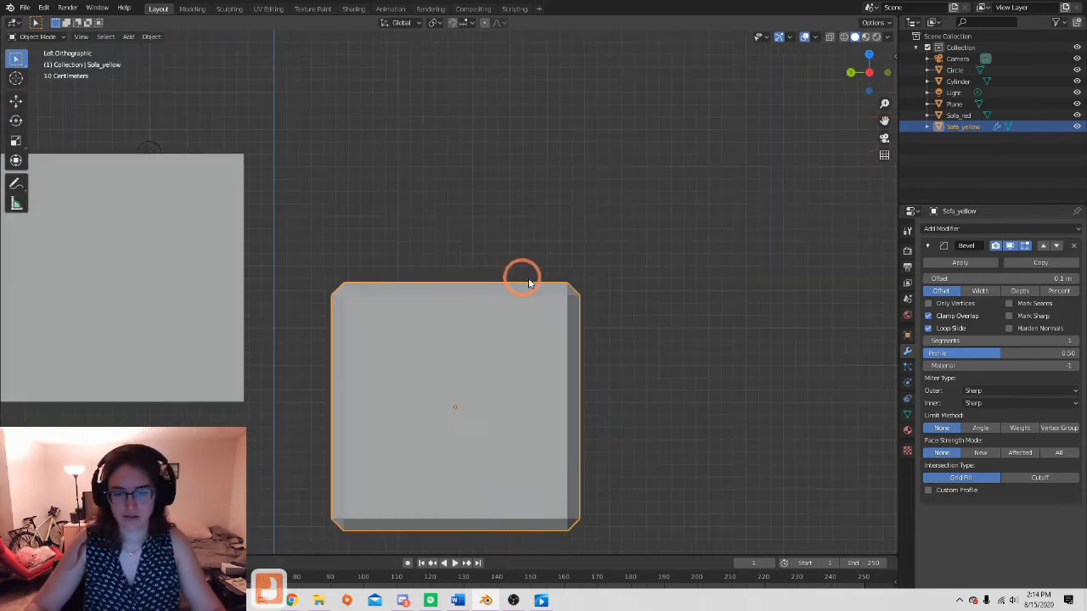
{"action": "key", "text": "grave"}
{"action": "left_click", "coordinate": [558, 406]}
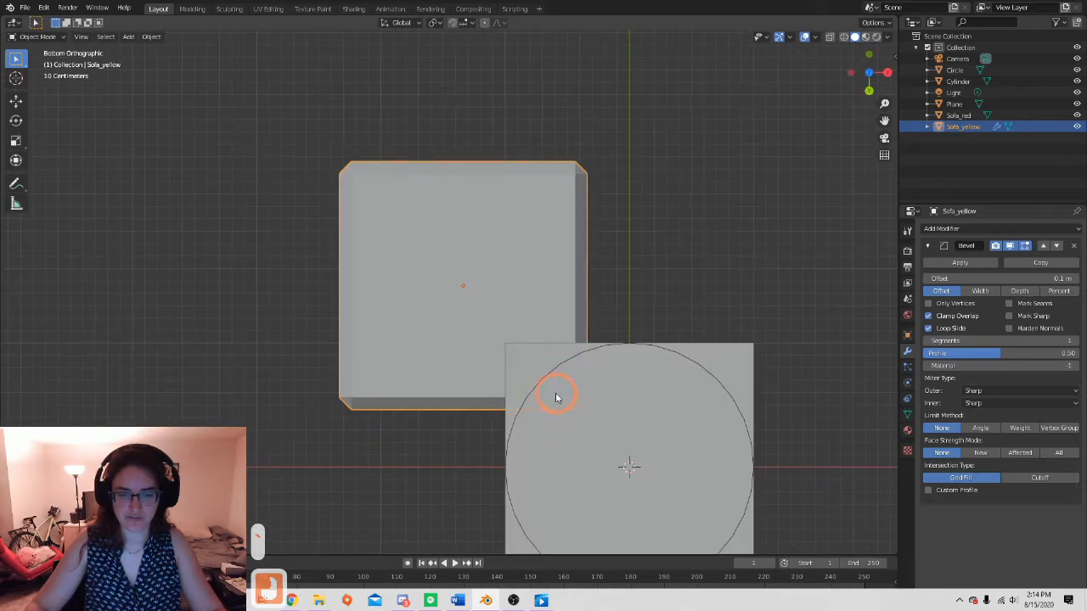
{"action": "key", "text": "grave"}
{"action": "left_click", "coordinate": [645, 362]}
{"action": "key", "text": "grave"}
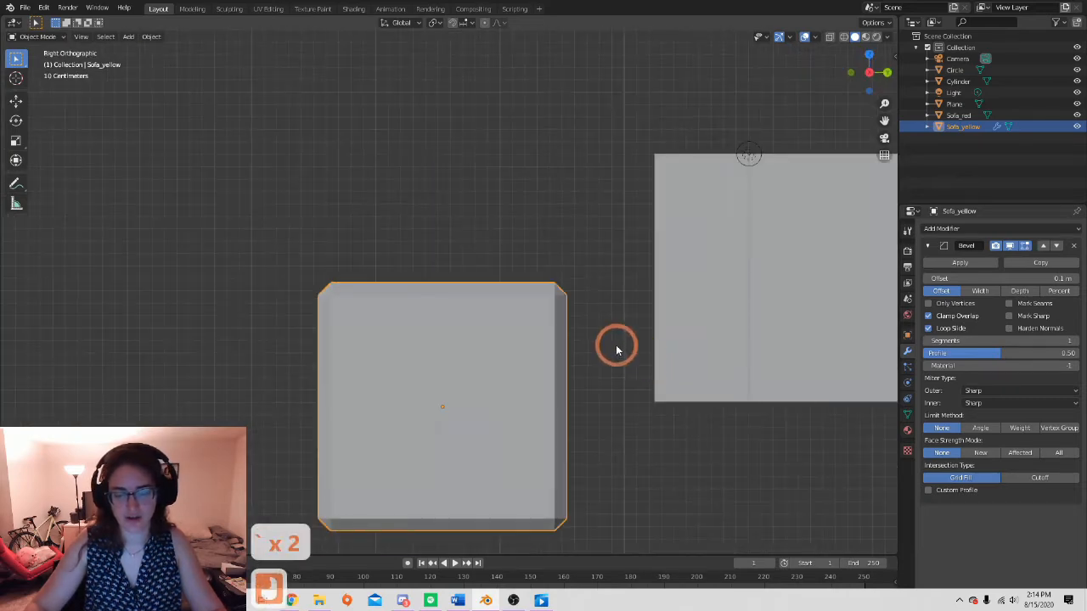
{"action": "left_click", "coordinate": [604, 283]}
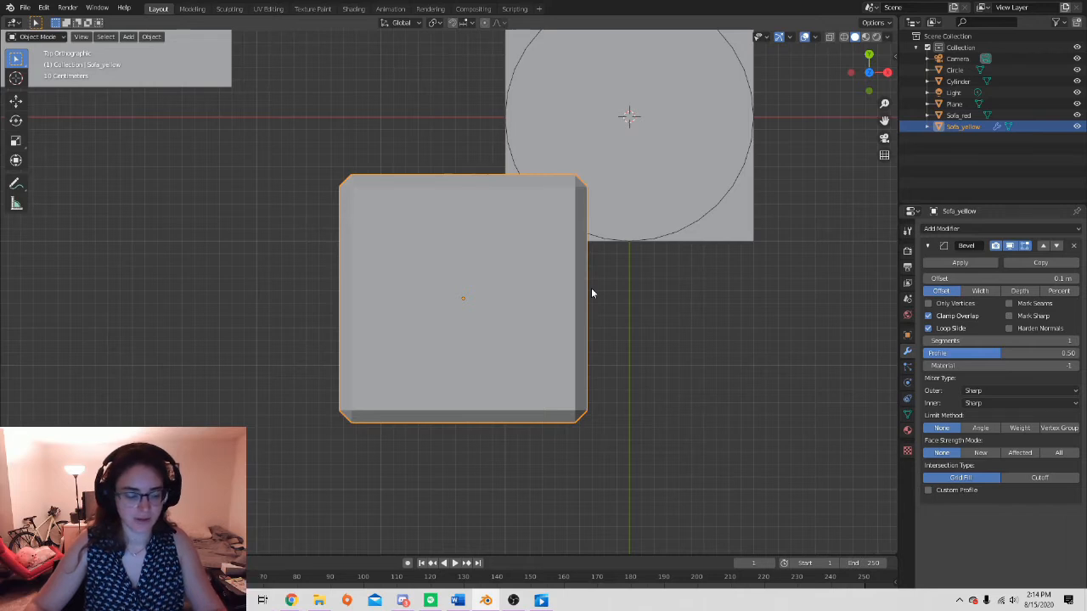
- Keep switching Sofa_yellow between the Left, Front, Bottom, Top and Right orthographic views, finishing on Left
{"action": "key", "text": "grave"}
{"action": "left_click", "coordinate": [513, 287]}
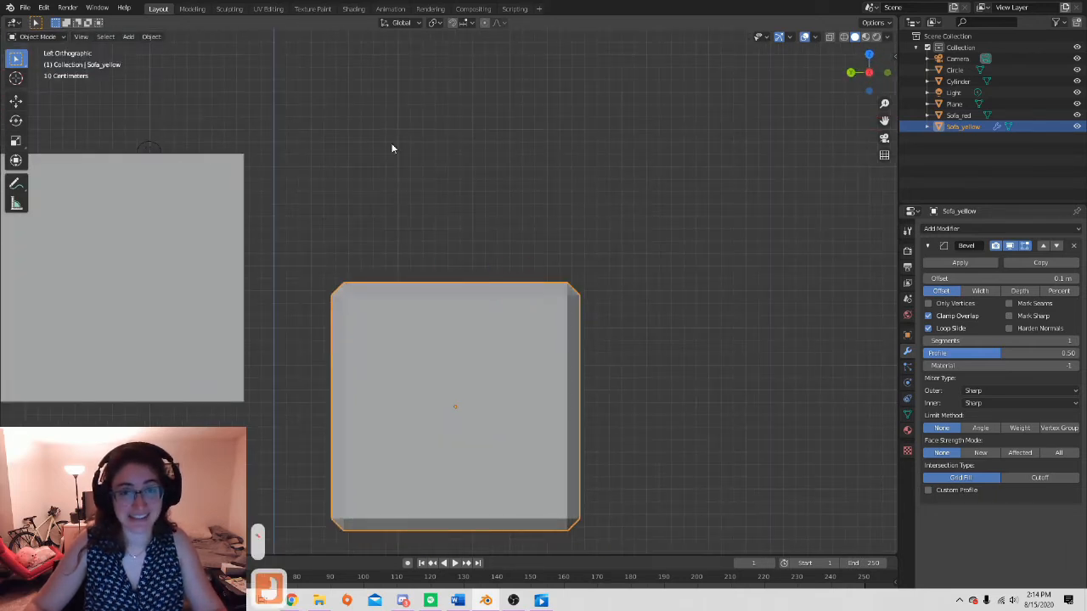
{"action": "key", "text": "grave"}
{"action": "left_click", "coordinate": [567, 260]}
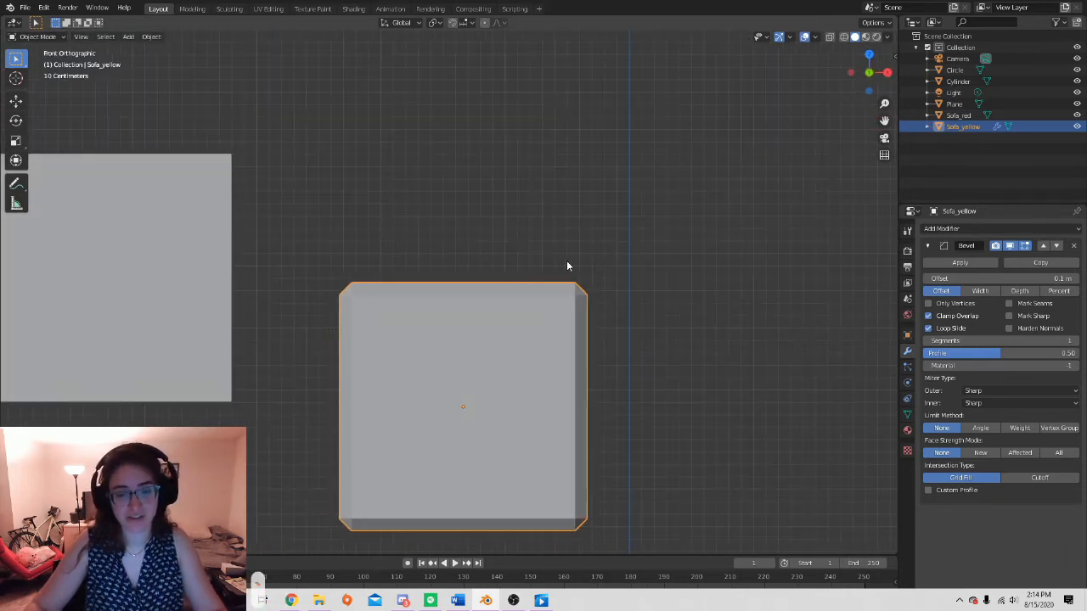
{"action": "key", "text": "grave"}
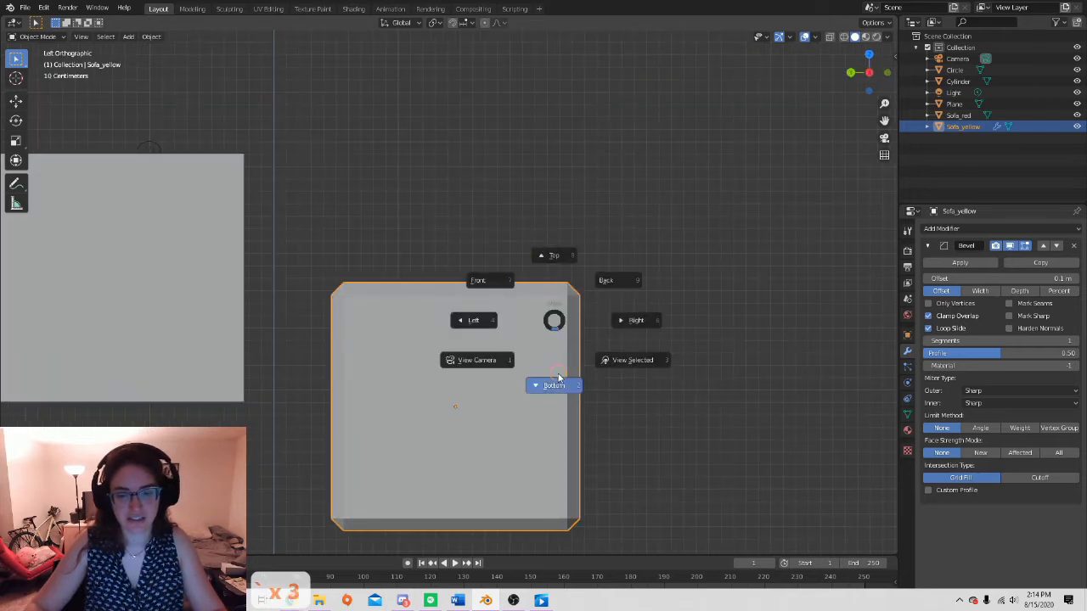
{"action": "left_click", "coordinate": [557, 329]}
{"action": "key", "text": "grave"}
{"action": "left_click", "coordinate": [558, 242]}
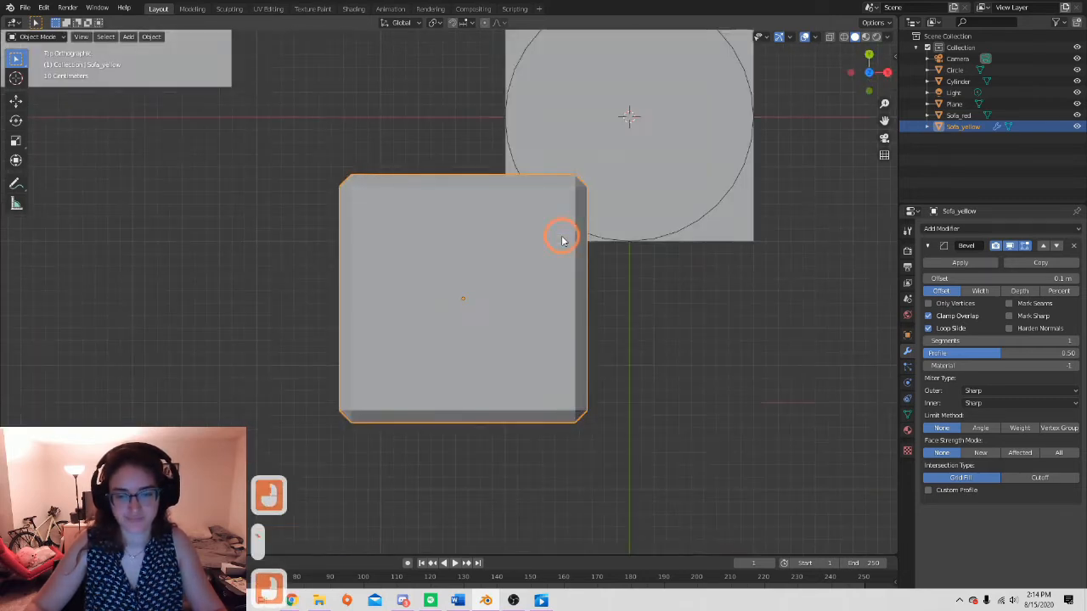
{"action": "key", "text": "grave"}
{"action": "left_click", "coordinate": [635, 239]}
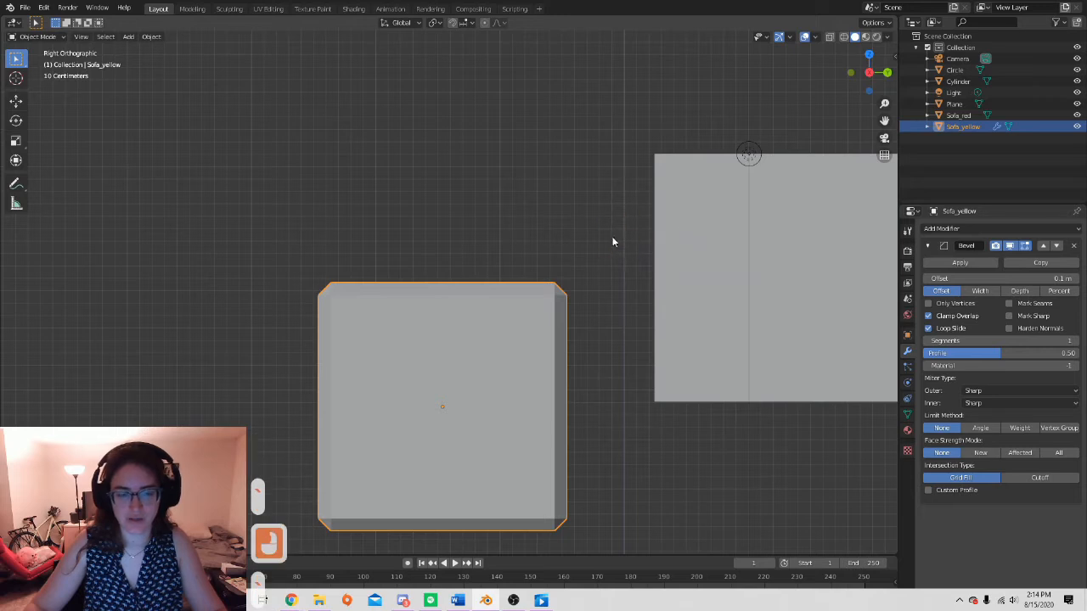
{"action": "key", "text": "grave"}
{"action": "left_click", "coordinate": [475, 247]}
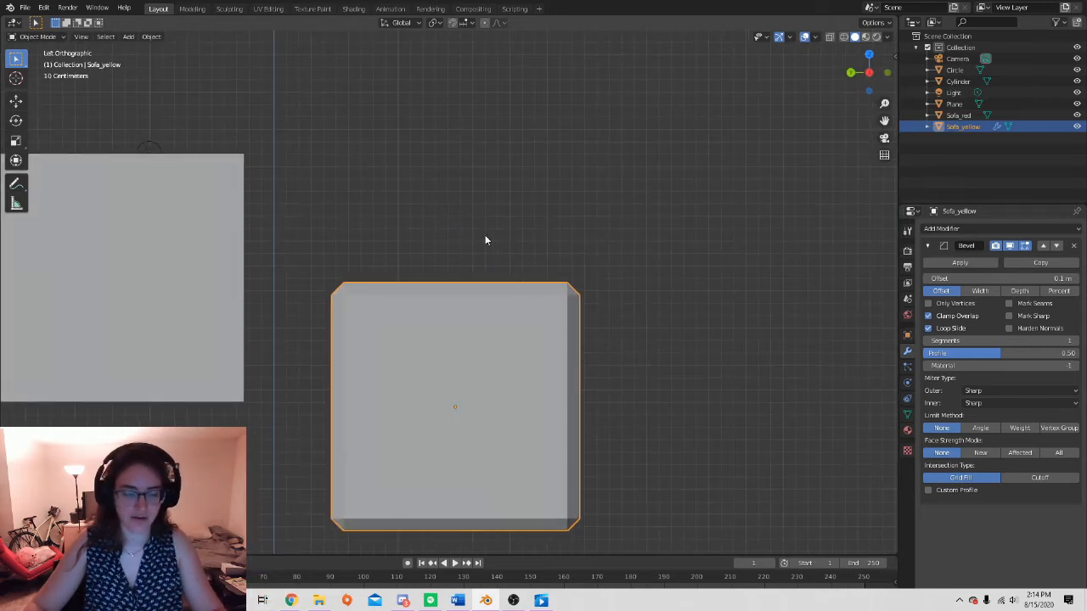
- Demonstrate snapping the viewport directly between adjacent orthographic views of Sofa_yellow by rotating from the Left view
{"action": "key", "text": "alt"}
{"action": "left_click_drag", "start_coordinate": [497, 219], "coordinate": [511, 363], "text": "alt"}
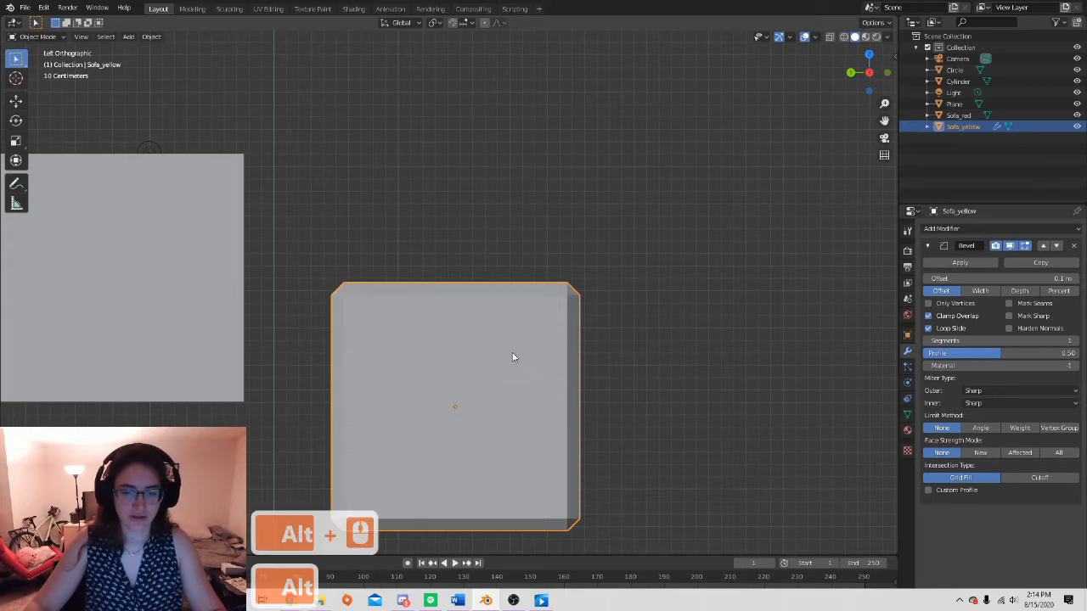
{"action": "middle_click_drag", "start_coordinate": [506, 282], "coordinate": [521, 390], "text": "alt"}
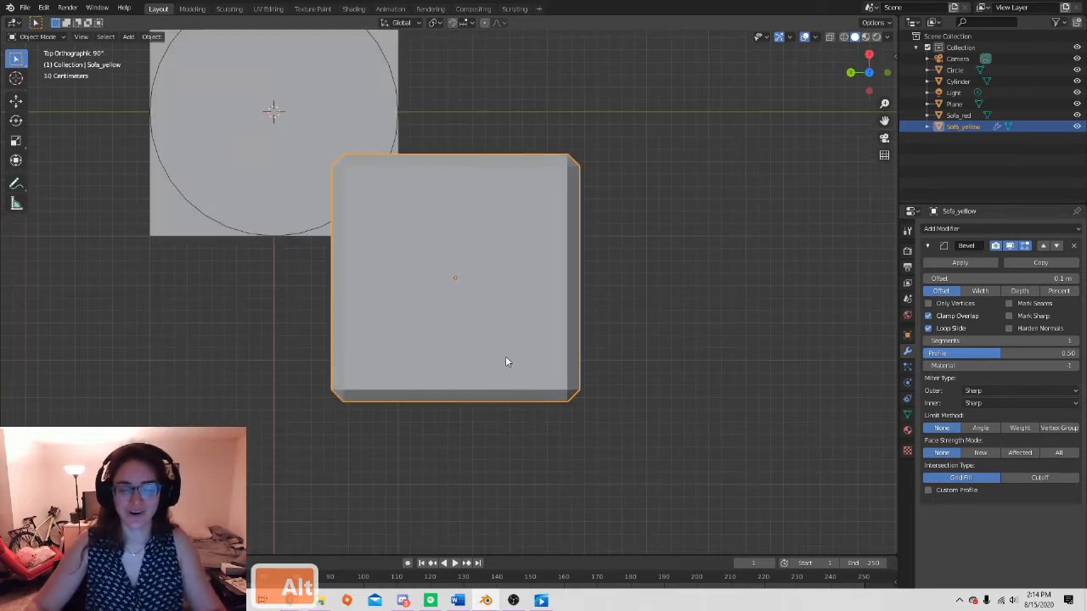
{"action": "middle_click_drag", "start_coordinate": [662, 289], "coordinate": [391, 276], "text": "alt"}
{"action": "middle_click_drag", "start_coordinate": [497, 228], "coordinate": [642, 248], "text": "alt"}
{"action": "middle_click_drag", "start_coordinate": [420, 281], "coordinate": [481, 246], "text": "alt"}
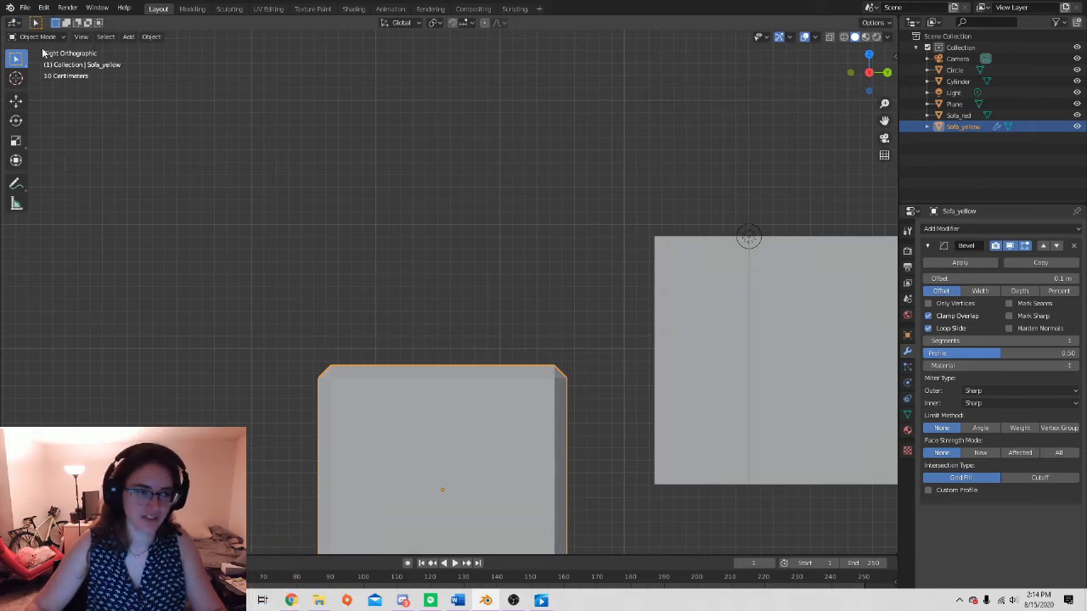
{"action": "middle_click_drag", "start_coordinate": [443, 235], "coordinate": [546, 187], "text": "alt"}
- View the whole scene in perspective, then compare it in the Top, Left and Right orthographic views
{"action": "scroll", "coordinate": [535, 266], "scroll_direction": "down", "scroll_amount": 8}
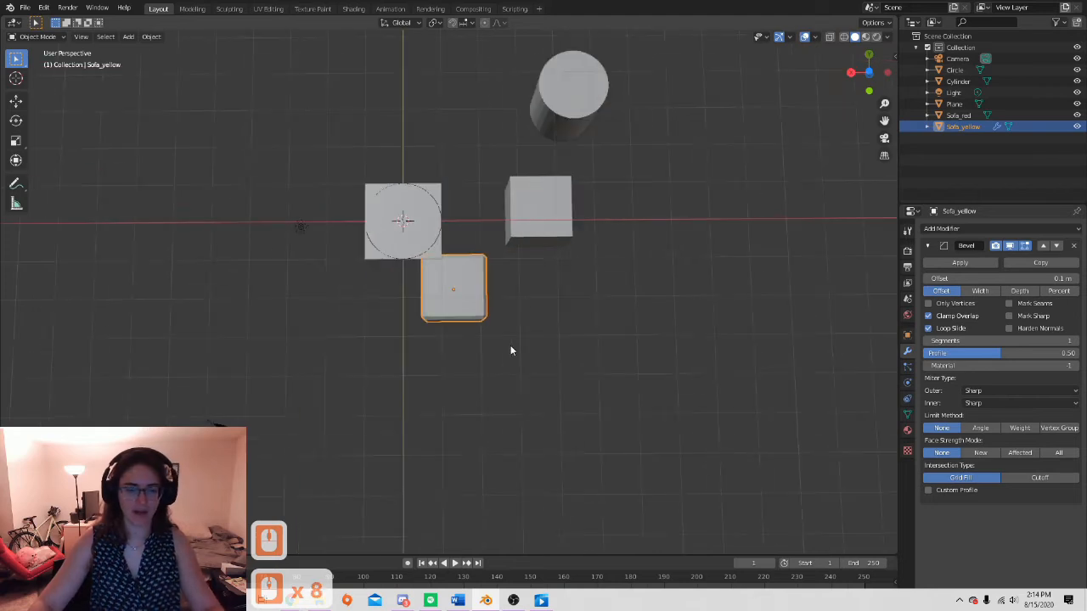
{"action": "middle_click_drag", "start_coordinate": [506, 289], "coordinate": [456, 230]}
{"action": "key", "text": "grave"}
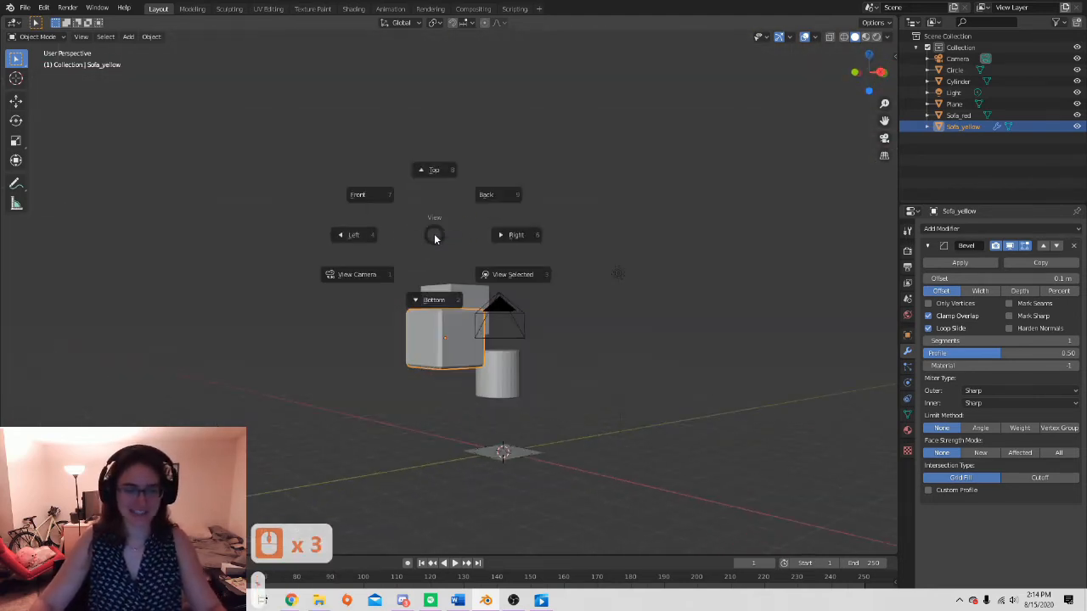
{"action": "left_click", "coordinate": [432, 184]}
{"action": "key", "text": "grave"}
{"action": "left_click", "coordinate": [395, 267]}
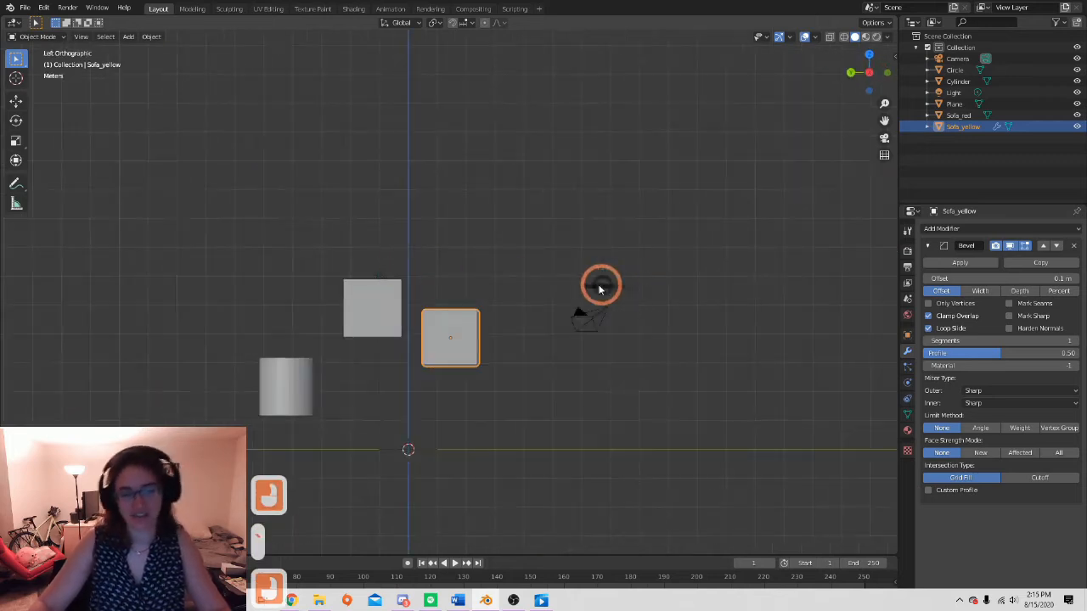
{"action": "key", "text": "grave"}
{"action": "key", "text": "grave"}
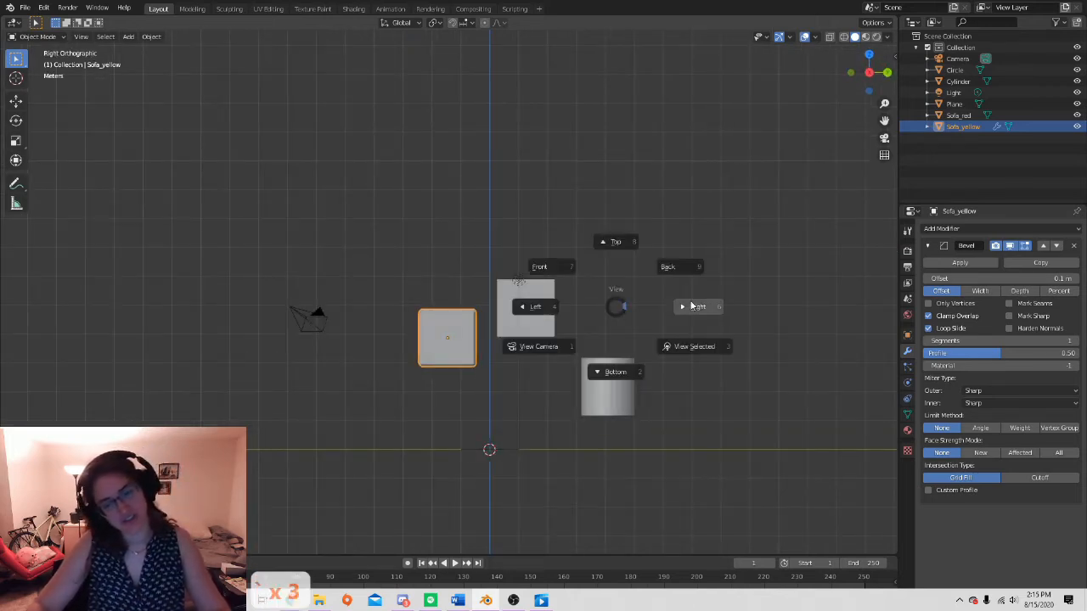
{"action": "left_click", "coordinate": [646, 301]}
{"action": "scroll", "coordinate": [568, 352], "scroll_direction": "up", "scroll_amount": 7}
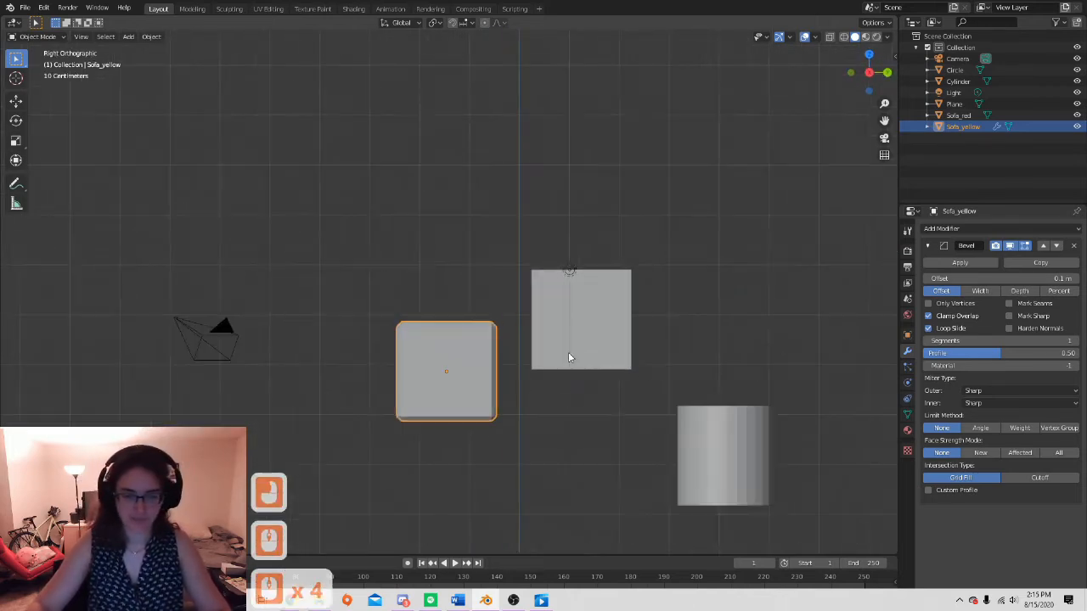
- Inspect Sofa_yellow's upper edges in a rotated view, then return to the Right orthographic view
{"action": "middle_click_drag", "start_coordinate": [632, 319], "coordinate": [571, 262]}
{"action": "scroll", "coordinate": [478, 365], "scroll_direction": "up", "scroll_amount": 4}
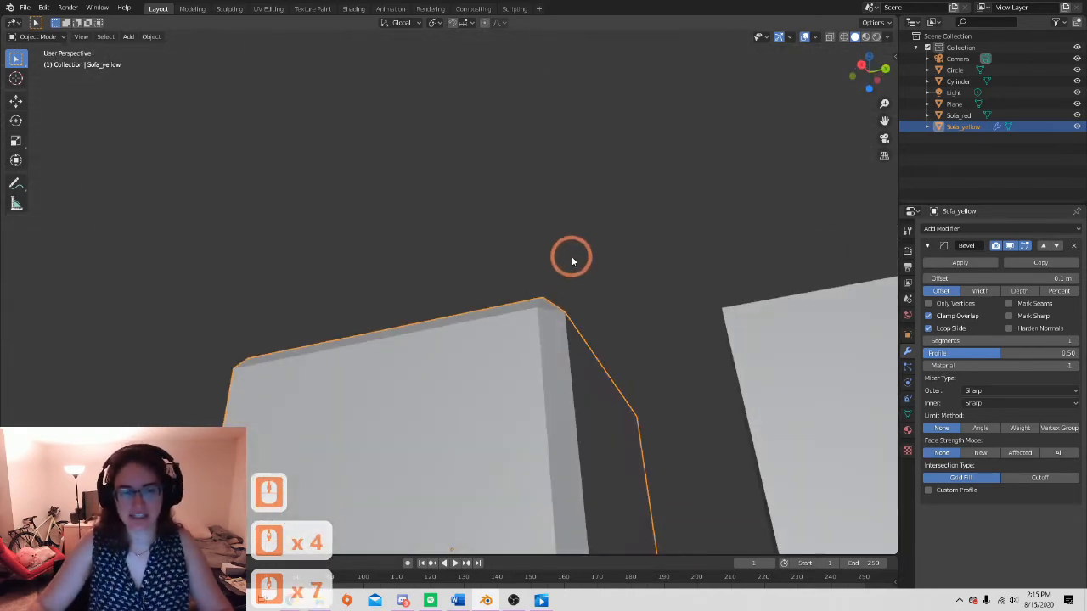
{"action": "key", "text": "grave"}
{"action": "left_click", "coordinate": [631, 278]}
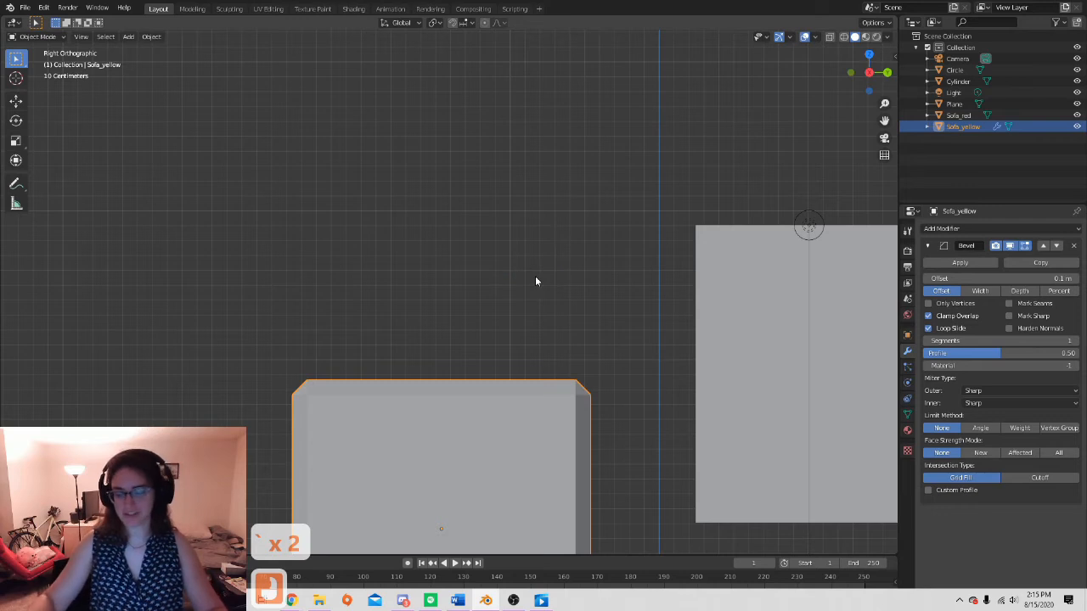
- Orbit out of the orthographic view and frame Sofa_yellow's beveled top corner up close in perspective
{"action": "middle_click_drag", "start_coordinate": [531, 269], "coordinate": [500, 277]}
{"action": "scroll", "coordinate": [478, 284], "scroll_direction": "down", "scroll_amount": 4}
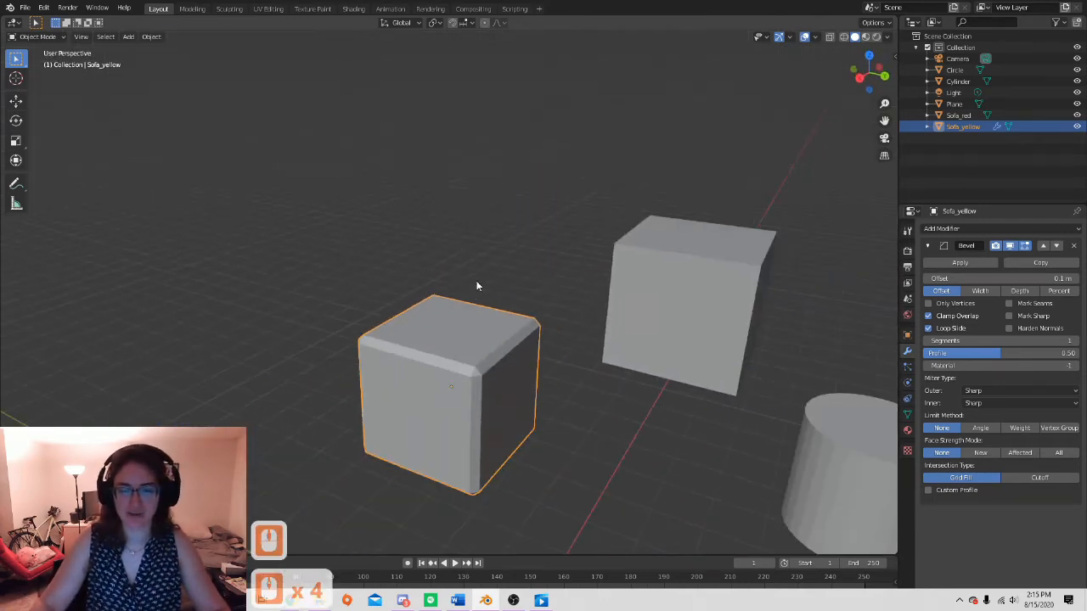
{"action": "middle_click_drag", "start_coordinate": [492, 339], "coordinate": [461, 260], "text": "shift"}
{"action": "scroll", "coordinate": [411, 204], "scroll_direction": "up", "scroll_amount": 3}
{"action": "middle_click_drag", "start_coordinate": [411, 205], "coordinate": [509, 235], "text": "shift"}
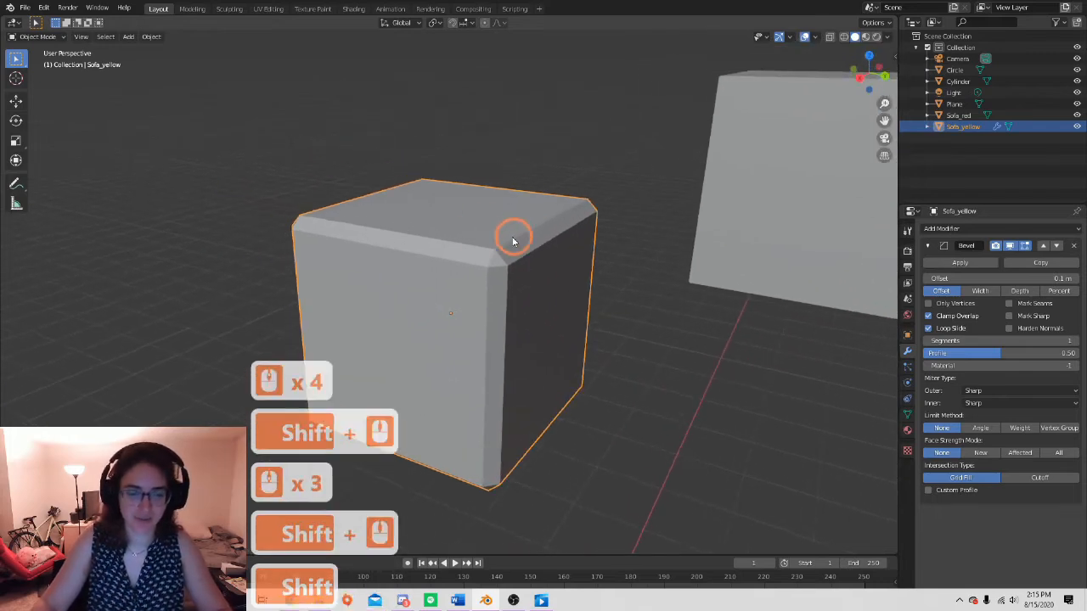
{"action": "scroll", "coordinate": [487, 229], "scroll_direction": "up", "scroll_amount": 2}
{"action": "middle_click_drag", "start_coordinate": [495, 179], "coordinate": [499, 202], "text": "shift"}
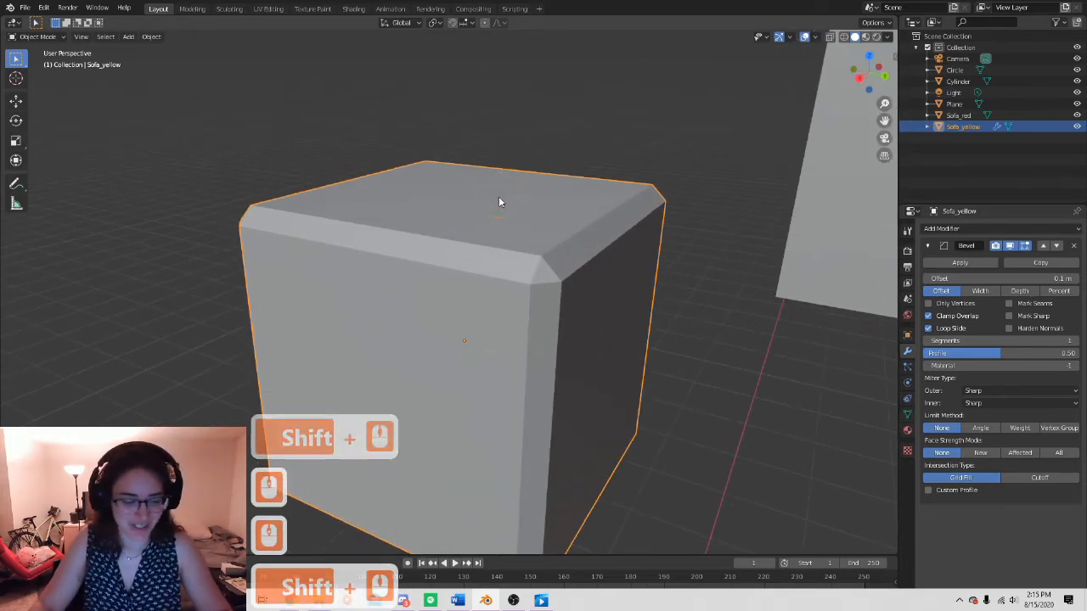
- Switch from perspective to the Right orthographic view and frame both sofa cubes
{"action": "key", "text": "grave"}
{"action": "key", "text": "KP_3"}
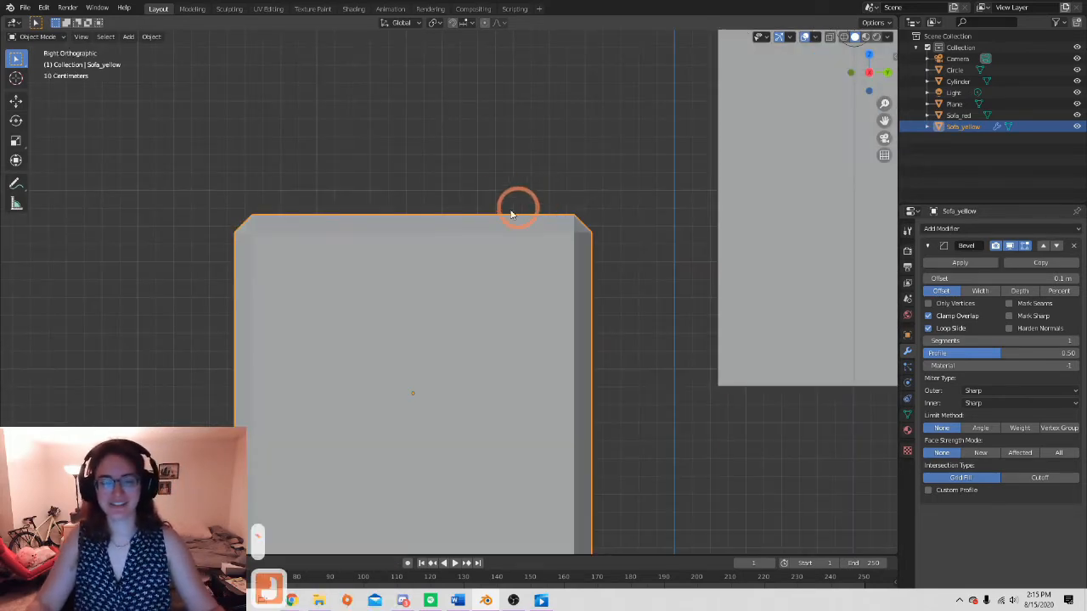
{"action": "scroll", "coordinate": [484, 248], "scroll_direction": "down", "scroll_amount": 3}
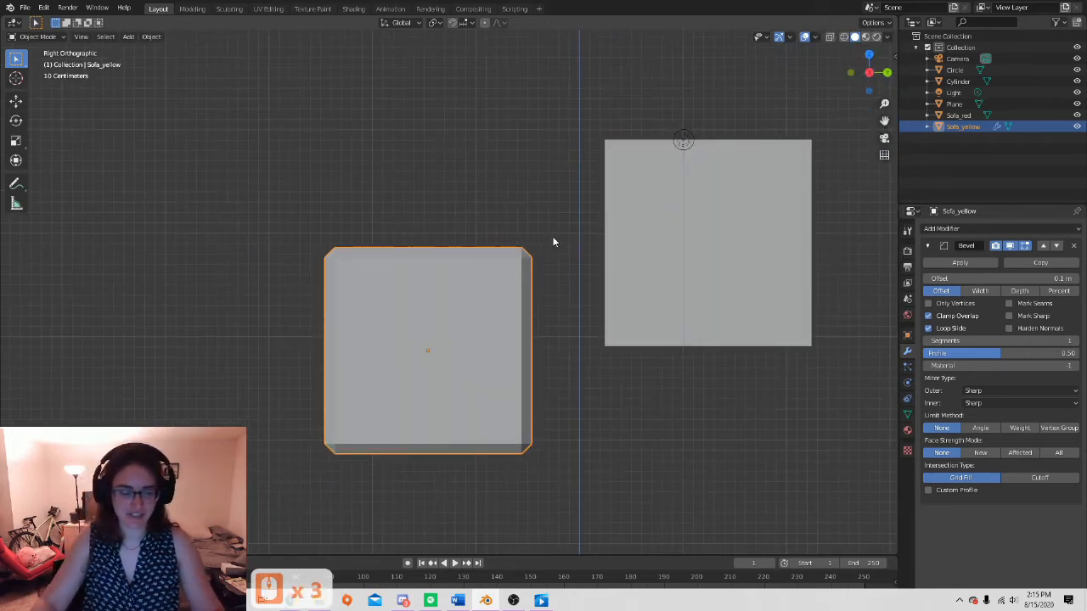
- Move the cylinder far away from the two sofa cubes, well out of the area they occupy
{"action": "middle_click_drag", "start_coordinate": [601, 244], "coordinate": [476, 281]}
{"action": "middle_click_drag", "start_coordinate": [740, 207], "coordinate": [413, 174]}
{"action": "scroll", "coordinate": [595, 223], "scroll_direction": "down", "scroll_amount": 3}
{"action": "middle_click_drag", "start_coordinate": [738, 270], "coordinate": [578, 213]}
{"action": "scroll", "coordinate": [578, 213], "scroll_direction": "down", "scroll_amount": 4}
{"action": "scroll", "coordinate": [578, 212], "scroll_direction": "down", "scroll_amount": 4}
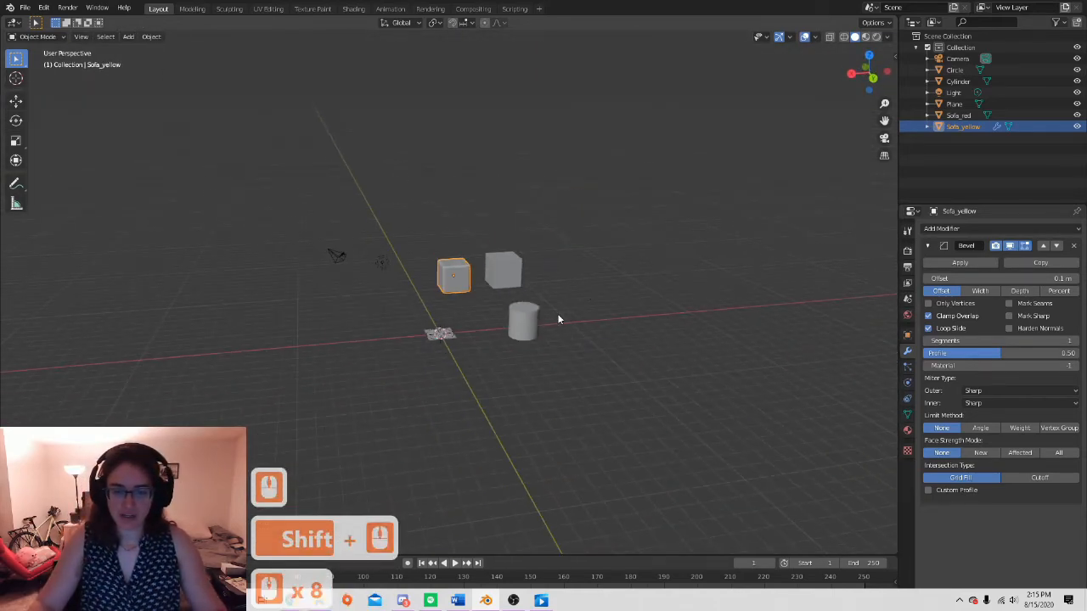
{"action": "left_click", "coordinate": [524, 318]}
{"action": "key", "text": "g"}
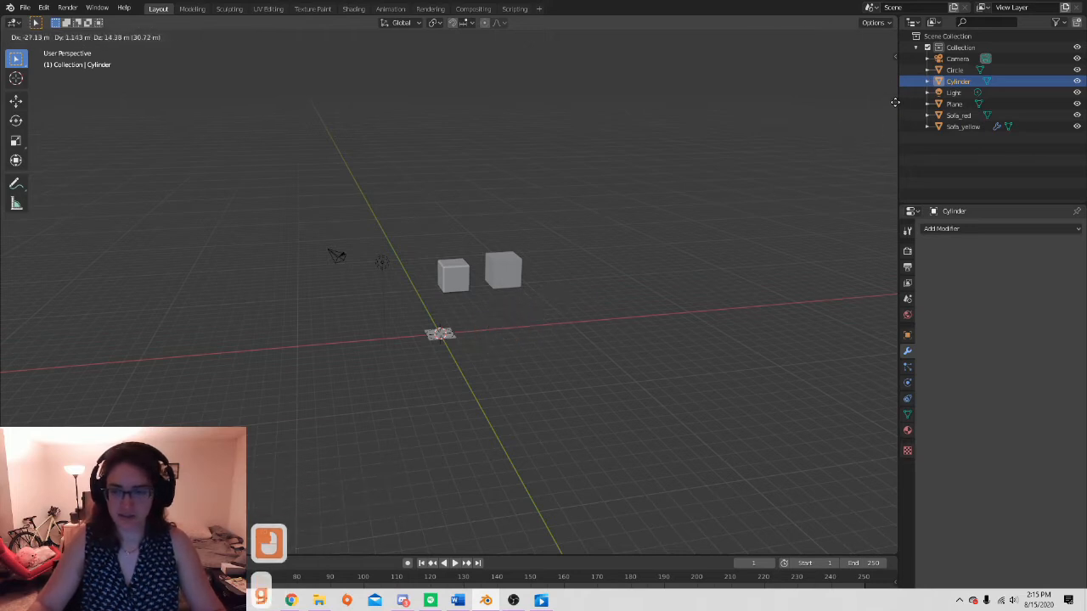
{"action": "left_click", "coordinate": [750, 194]}
{"action": "middle_click_drag", "start_coordinate": [750, 194], "coordinate": [434, 242]}
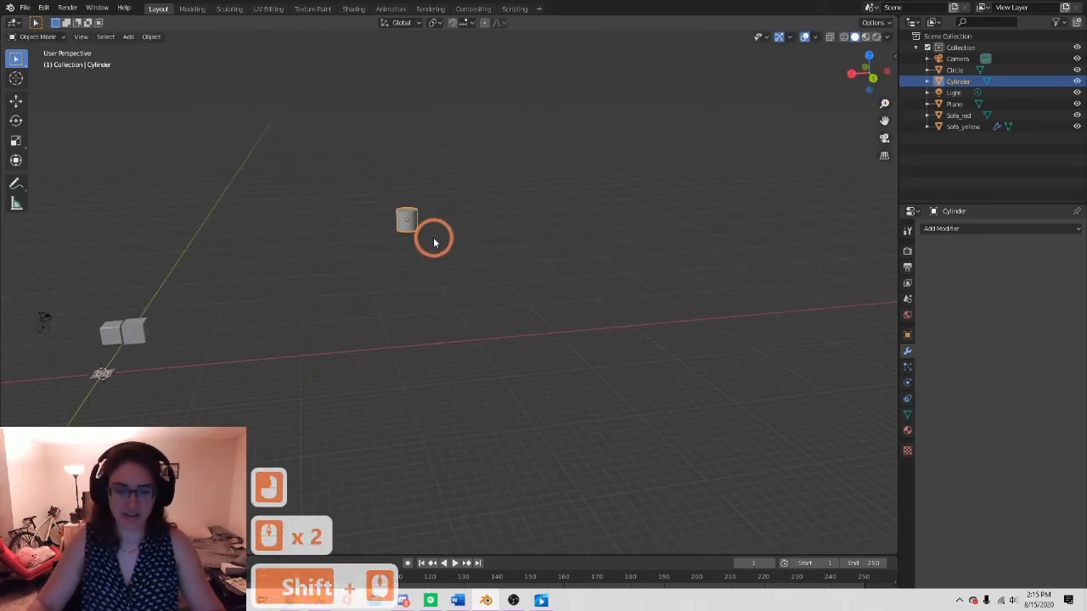
{"action": "key", "text": "g"}
{"action": "left_click", "coordinate": [873, 163]}
- Bring the two sofa cubes back into view and select Sofa_yellow and the plane in turn, ending on Sofa_yellow
{"action": "scroll", "coordinate": [375, 312], "scroll_direction": "up", "scroll_amount": 10}
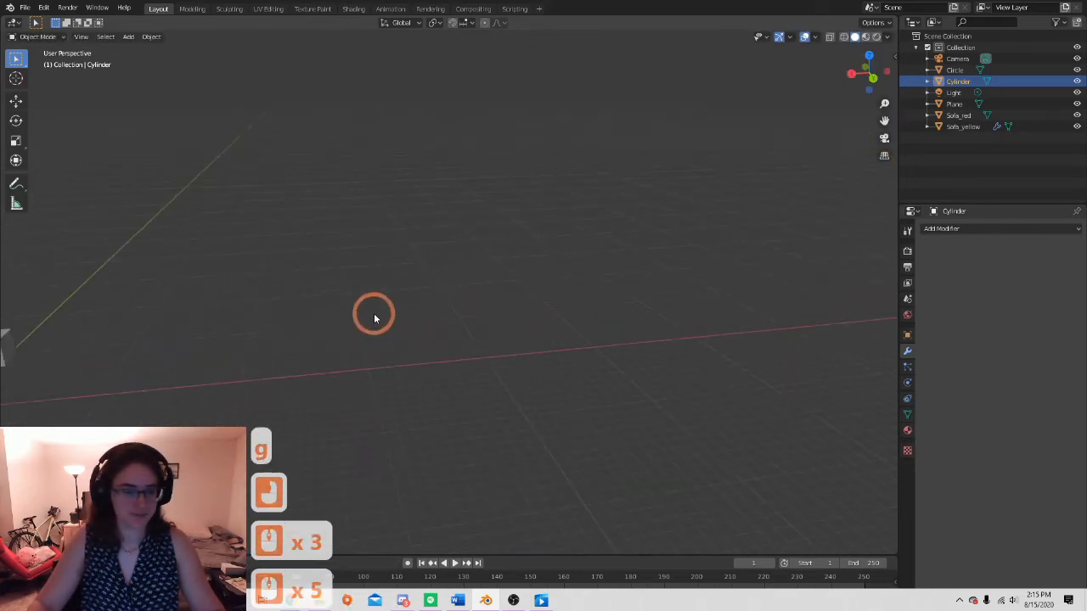
{"action": "middle_click_drag", "start_coordinate": [328, 281], "coordinate": [621, 213], "text": "shift"}
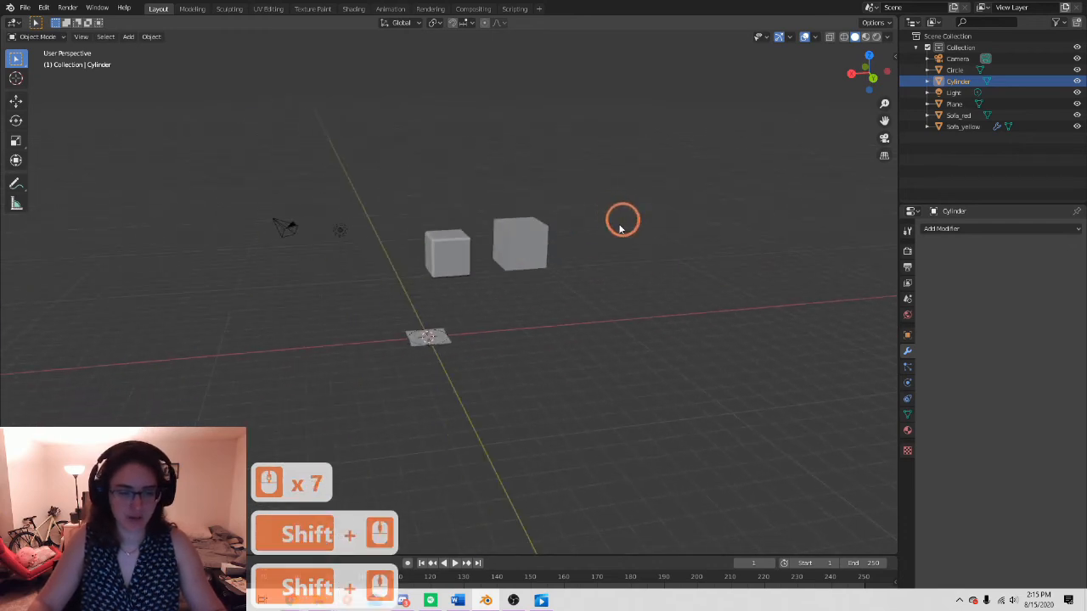
{"action": "scroll", "coordinate": [551, 276], "scroll_direction": "up", "scroll_amount": 3}
{"action": "scroll", "coordinate": [526, 271], "scroll_direction": "up", "scroll_amount": 3}
{"action": "middle_click_drag", "start_coordinate": [504, 269], "coordinate": [498, 311], "text": "shift"}
{"action": "middle_click_drag", "start_coordinate": [507, 236], "coordinate": [513, 239], "text": "shift"}
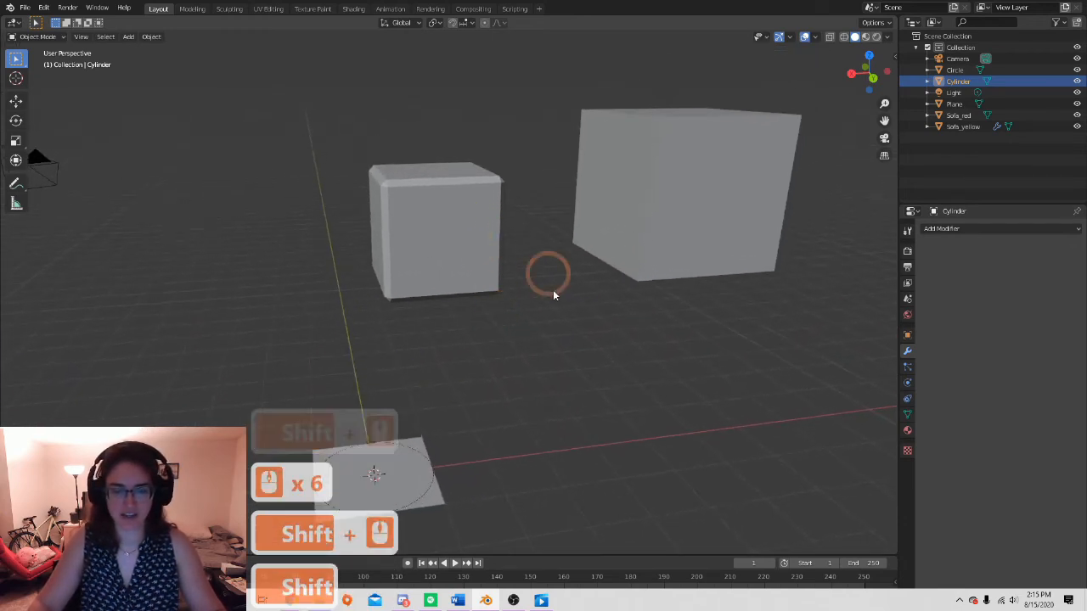
{"action": "middle_click_drag", "start_coordinate": [527, 348], "coordinate": [550, 313], "text": "shift"}
{"action": "left_click", "coordinate": [507, 181]}
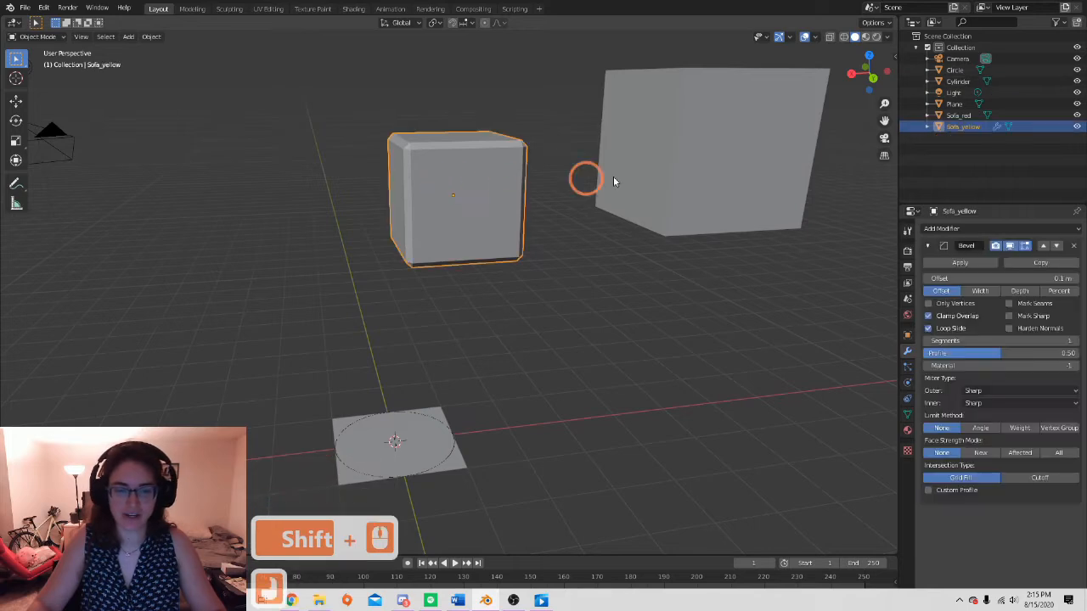
{"action": "left_click", "coordinate": [399, 419]}
{"action": "left_click", "coordinate": [373, 440]}
{"action": "left_click", "coordinate": [461, 195]}
- Find the distant cylinder by selecting Cylinder by name and framing it with View Selected
{"action": "middle_click_drag", "start_coordinate": [563, 322], "coordinate": [628, 362]}
{"action": "scroll", "coordinate": [628, 363], "scroll_direction": "down", "scroll_amount": 4}
{"action": "scroll", "coordinate": [612, 377], "scroll_direction": "up", "scroll_amount": 5}
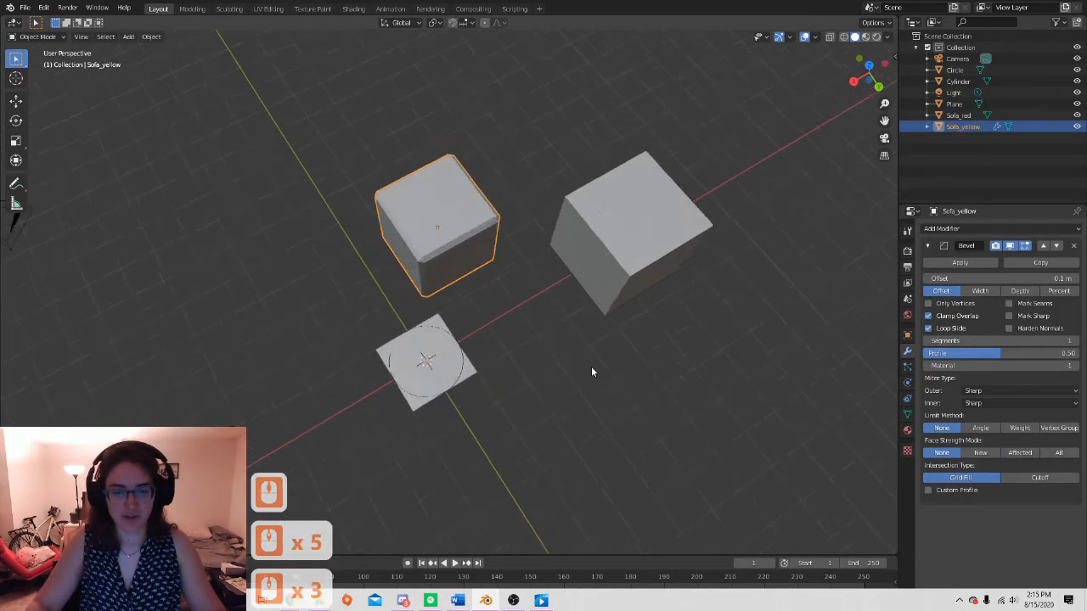
{"action": "scroll", "coordinate": [591, 368], "scroll_direction": "down", "scroll_amount": 5}
{"action": "scroll", "coordinate": [592, 370], "scroll_direction": "up", "scroll_amount": 3}
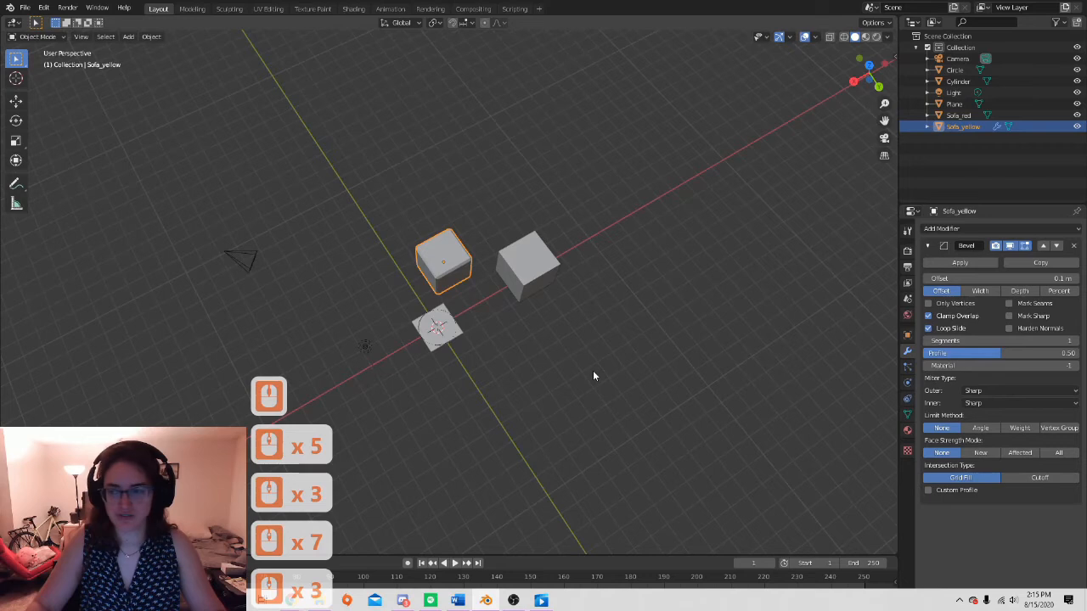
{"action": "left_click", "coordinate": [959, 80]}
{"action": "left_click", "coordinate": [796, 150]}
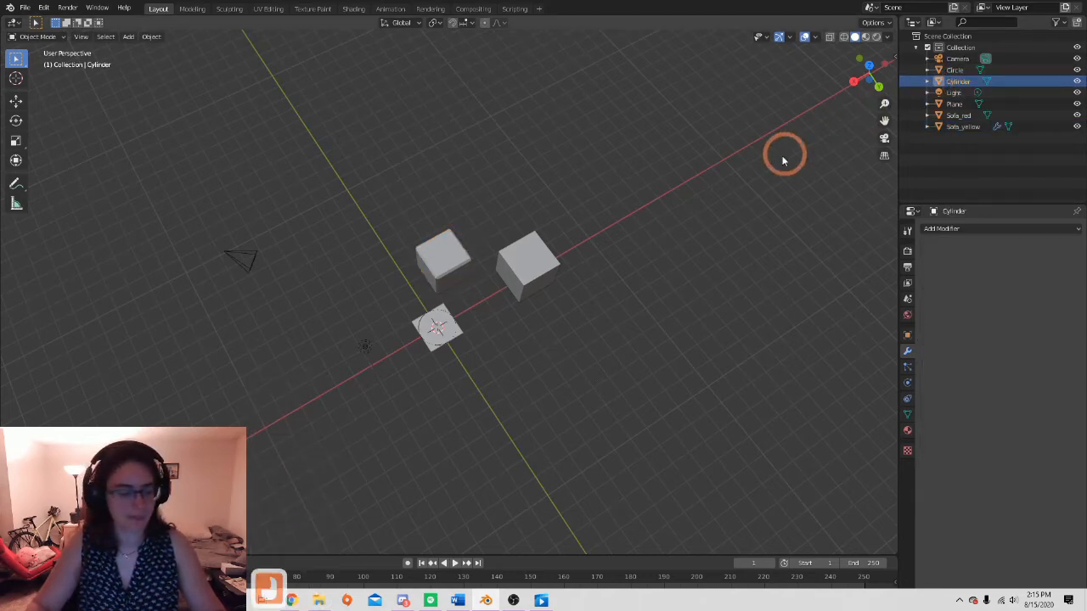
{"action": "key", "text": "grave"}
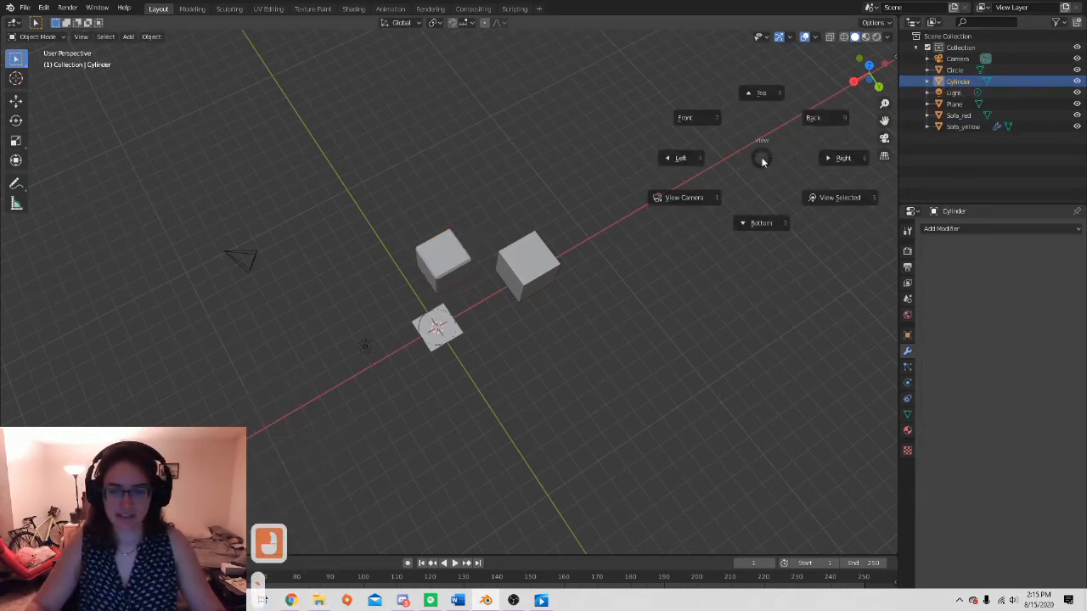
{"action": "left_click", "coordinate": [841, 196]}
{"action": "scroll", "coordinate": [552, 303], "scroll_direction": "down", "scroll_amount": 4}
{"action": "middle_click_drag", "start_coordinate": [537, 355], "coordinate": [535, 334]}
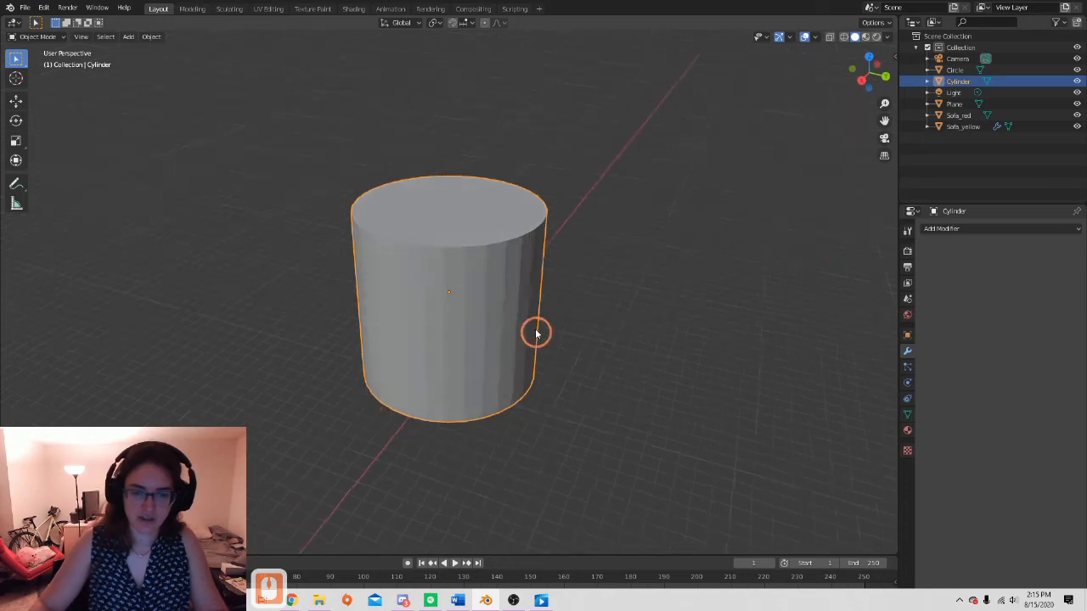
- Pan, zoom and orbit away from the cylinder to an empty part of the scene
{"action": "scroll", "coordinate": [536, 334], "scroll_direction": "up", "scroll_amount": 7}
{"action": "scroll", "coordinate": [513, 225], "scroll_direction": "down", "scroll_amount": 3}
{"action": "middle_click_drag", "start_coordinate": [512, 221], "coordinate": [521, 254], "text": "shift"}
{"action": "middle_click_drag", "start_coordinate": [707, 207], "coordinate": [539, 222], "text": "shift"}
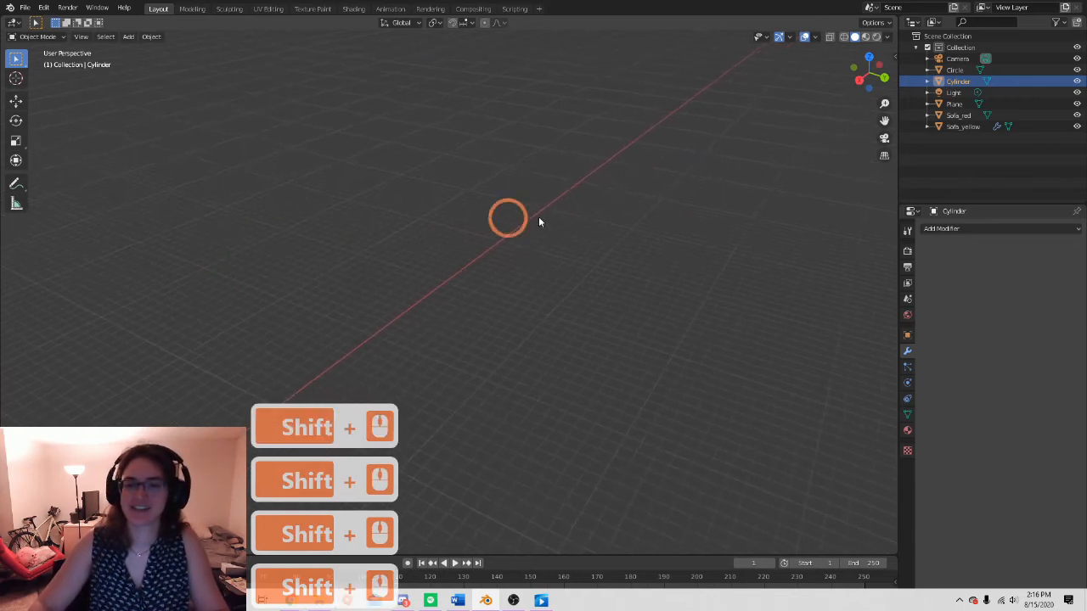
{"action": "scroll", "coordinate": [569, 234], "scroll_direction": "down", "scroll_amount": 4}
{"action": "middle_click", "coordinate": [569, 238]}
{"action": "scroll", "coordinate": [572, 259], "scroll_direction": "down", "scroll_amount": 12}
{"action": "middle_click_drag", "start_coordinate": [592, 274], "coordinate": [762, 297]}
{"action": "middle_click_drag", "start_coordinate": [500, 281], "coordinate": [546, 301]}
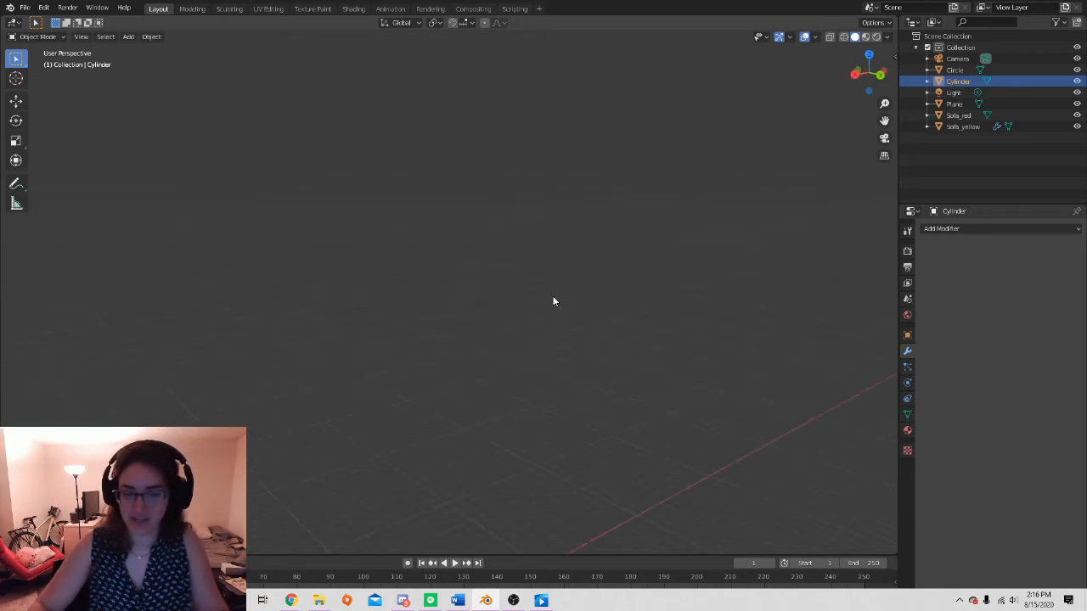
- Select Sofa_red by name and frame it with View Selected
{"action": "left_click", "coordinate": [948, 119]}
{"action": "key", "text": "grave"}
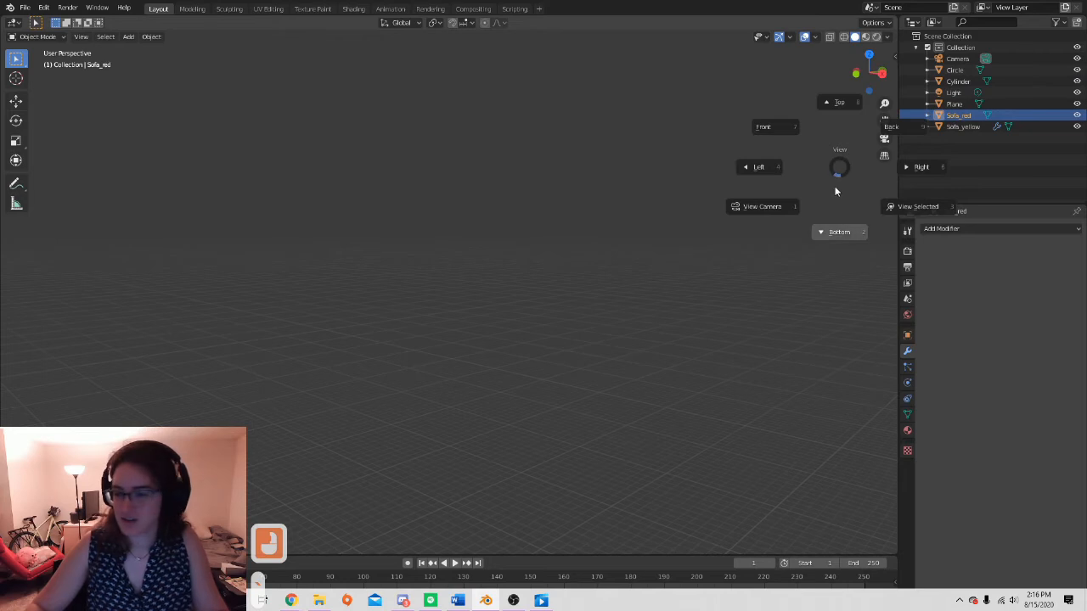
{"action": "left_click", "coordinate": [895, 205]}
{"action": "scroll", "coordinate": [547, 270], "scroll_direction": "down", "scroll_amount": 8}
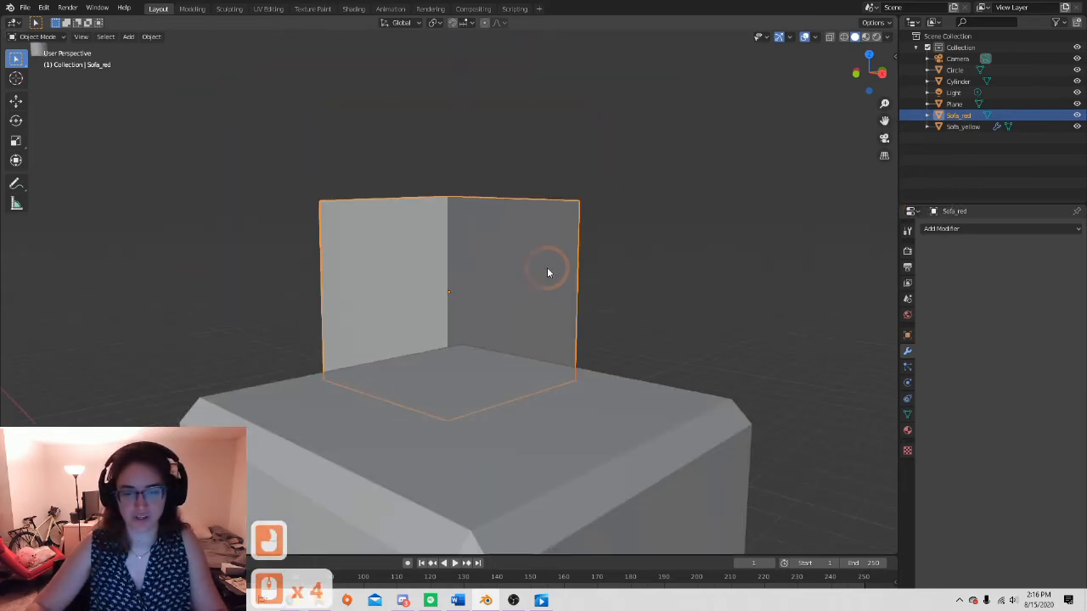
- Switch to the Right orthographic view, reframe Sofa_red, and orbit around it in perspective until the surrounding scene shows
{"action": "key", "text": "grave"}
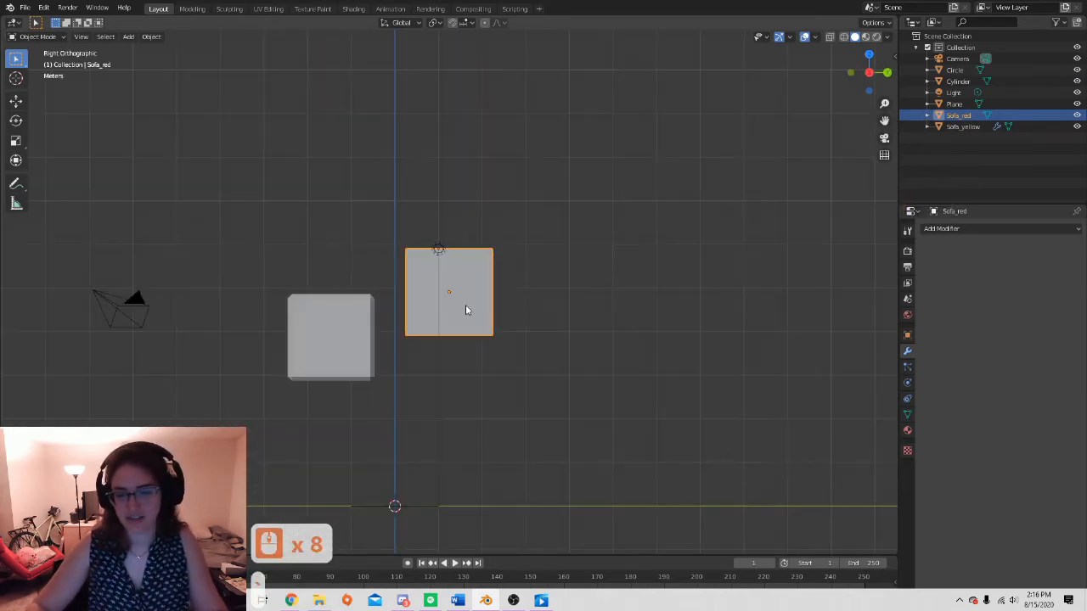
{"action": "key", "text": "grave"}
{"action": "left_click", "coordinate": [584, 363]}
{"action": "scroll", "coordinate": [526, 291], "scroll_direction": "down", "scroll_amount": 4}
{"action": "middle_click_drag", "start_coordinate": [543, 291], "coordinate": [386, 284]}
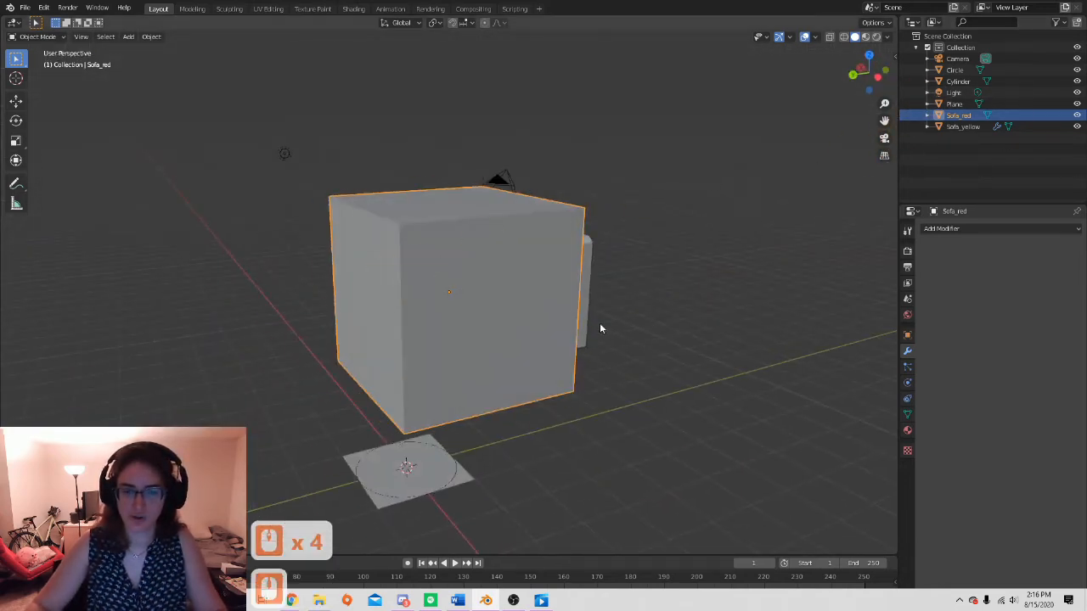
{"action": "scroll", "coordinate": [603, 310], "scroll_direction": "down", "scroll_amount": 4}
{"action": "middle_click_drag", "start_coordinate": [643, 322], "coordinate": [343, 336]}
{"action": "scroll", "coordinate": [606, 298], "scroll_direction": "down", "scroll_amount": 5}
{"action": "middle_click_drag", "start_coordinate": [607, 298], "coordinate": [433, 308]}
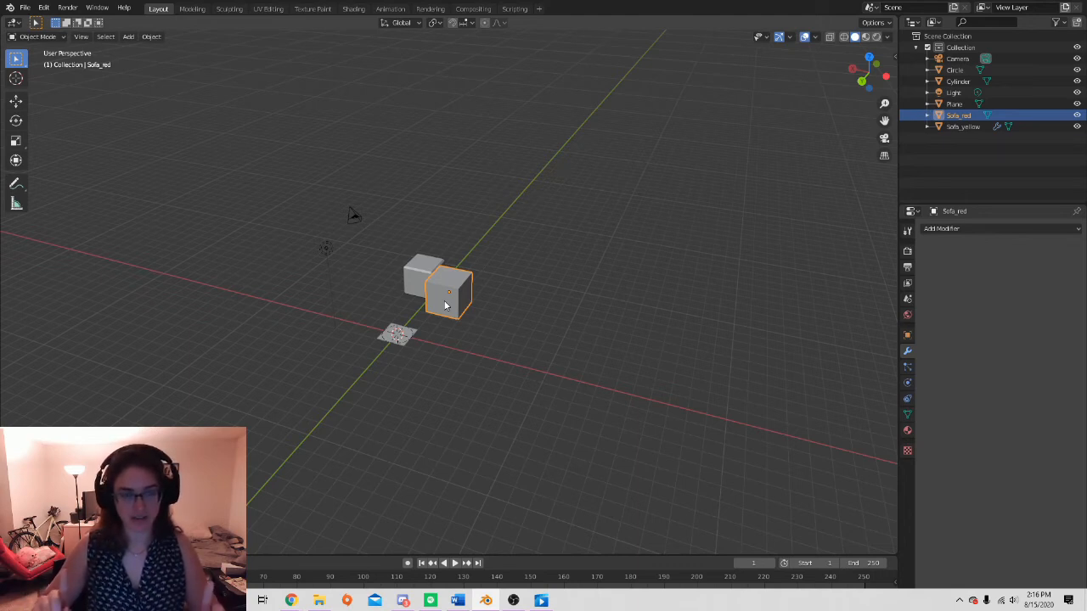
- Enter Edit Mode on Sofa_red and select its upper corner vertices one after another
{"action": "scroll", "coordinate": [441, 303], "scroll_direction": "up", "scroll_amount": 13}
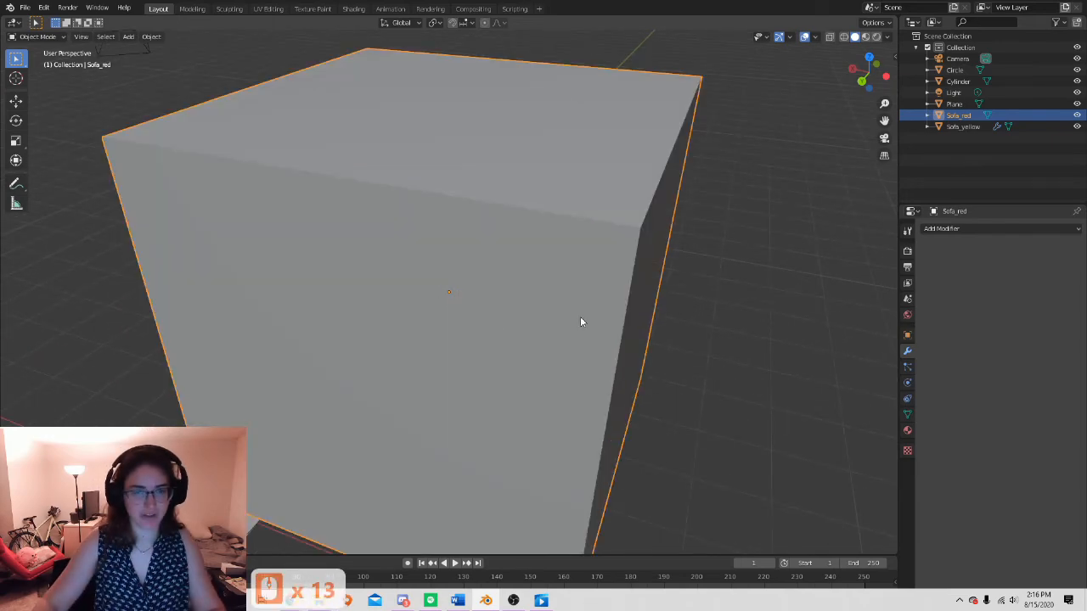
{"action": "middle_click_drag", "start_coordinate": [624, 333], "coordinate": [485, 230], "text": "shift"}
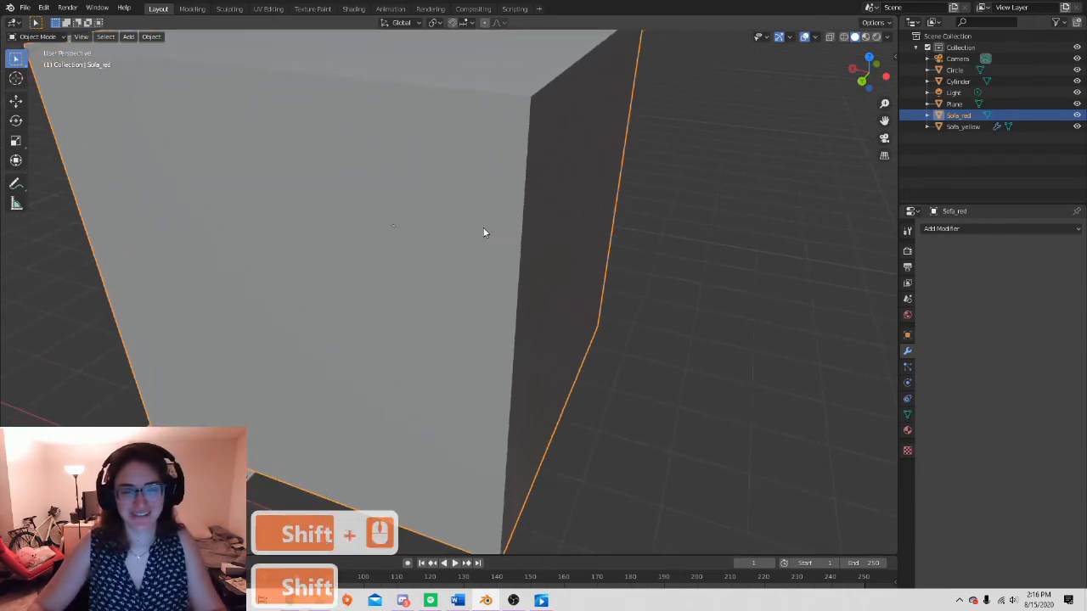
{"action": "scroll", "coordinate": [481, 232], "scroll_direction": "down", "scroll_amount": 5}
{"action": "scroll", "coordinate": [483, 228], "scroll_direction": "up", "scroll_amount": 3}
{"action": "scroll", "coordinate": [477, 226], "scroll_direction": "down", "scroll_amount": 5}
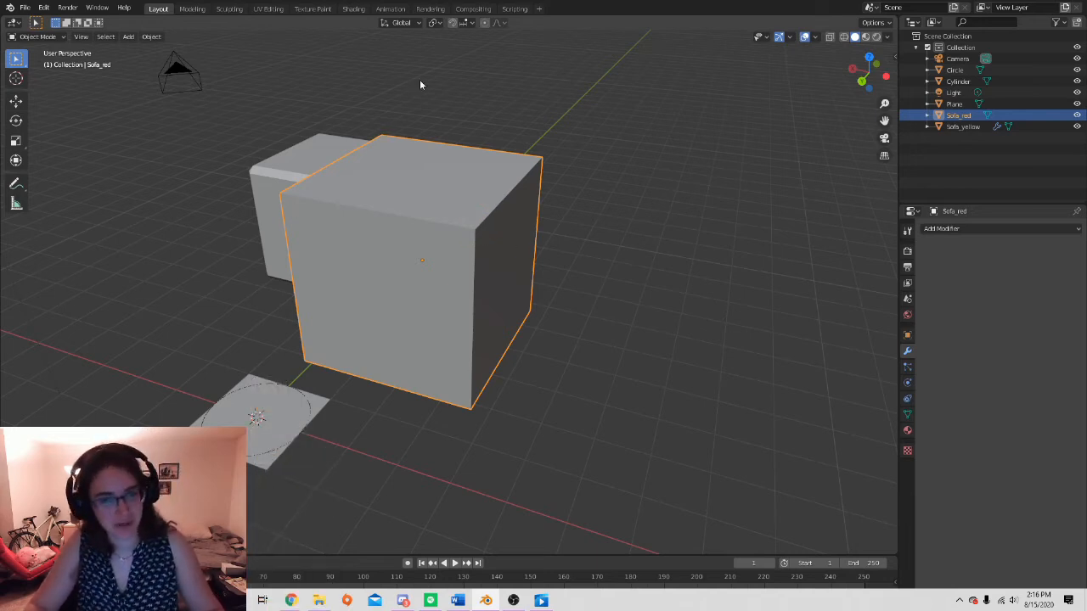
{"action": "key", "text": "Tab"}
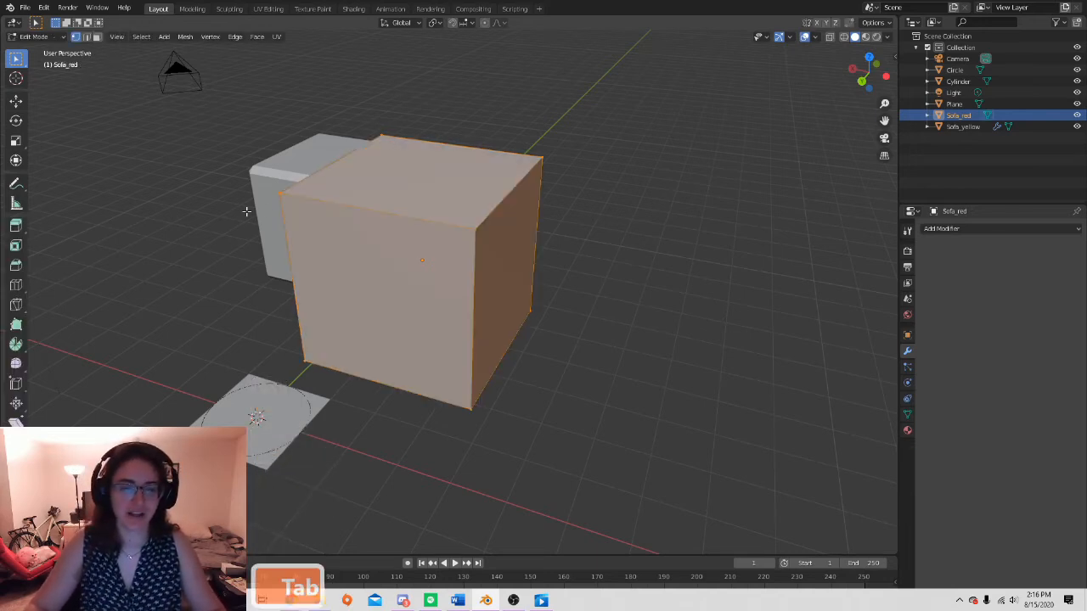
{"action": "mouse_move", "coordinate": [446, 200]}
{"action": "middle_mouse_down"}
{"action": "mouse_move", "coordinate": [478, 237]}
{"action": "mouse_move", "coordinate": [458, 254]}
{"action": "mouse_move", "coordinate": [444, 182]}
{"action": "mouse_move", "coordinate": [453, 194]}
{"action": "middle_mouse_up"}
{"action": "left_click", "coordinate": [456, 193]}
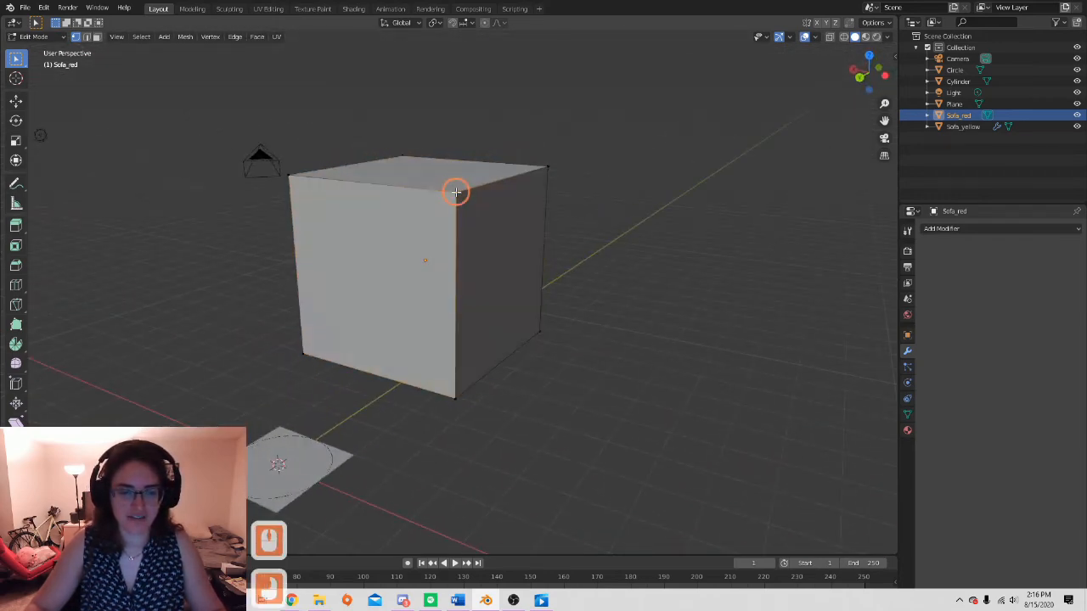
{"action": "left_click", "coordinate": [287, 175]}
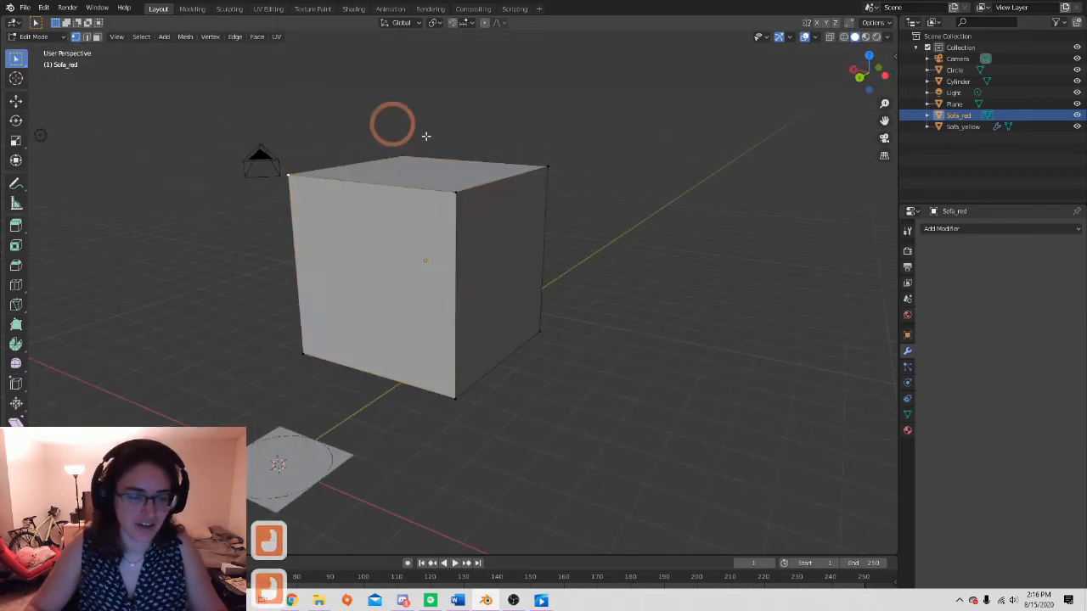
{"action": "left_click", "coordinate": [402, 153], "text": "shift"}
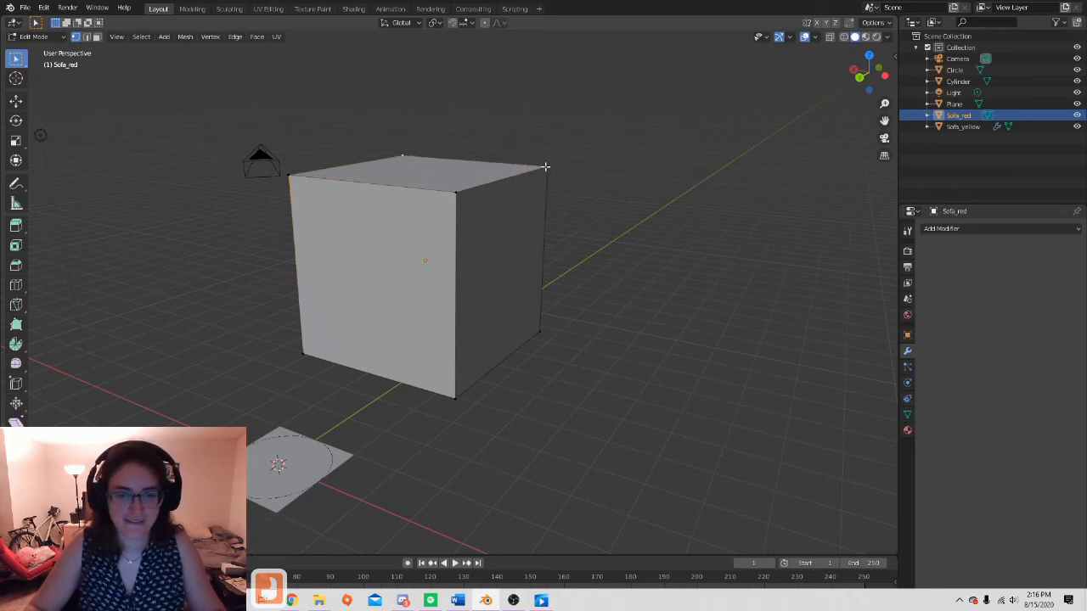
{"action": "left_click", "coordinate": [546, 166], "text": "shift"}
{"action": "left_click", "coordinate": [148, 112]}
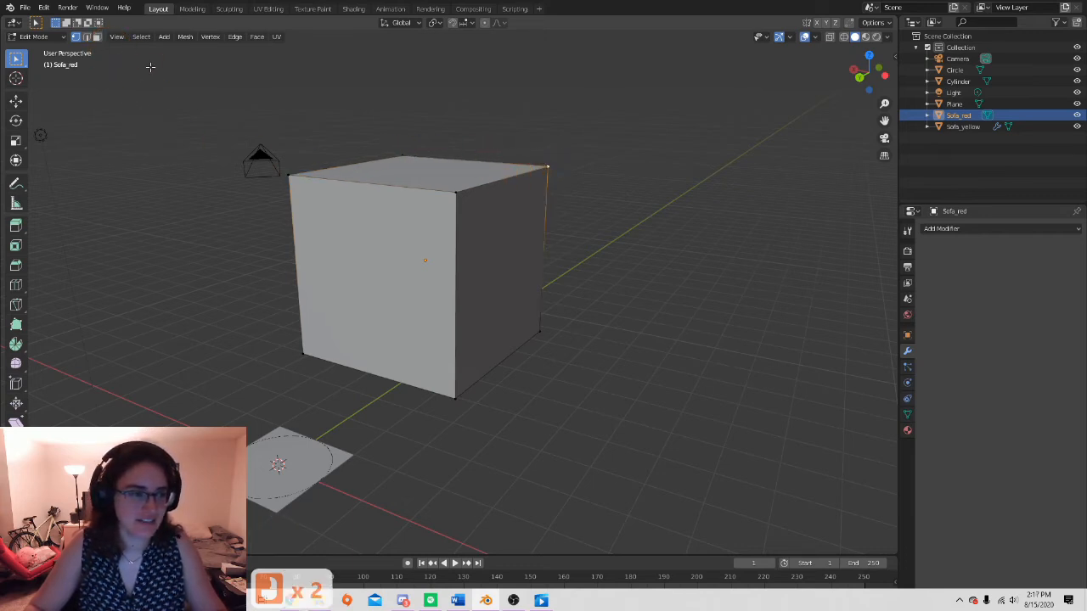
- Switch to edge selection and select several of Sofa_red's edges individually
{"action": "left_click", "coordinate": [86, 36]}
{"action": "left_click", "coordinate": [393, 184]}
{"action": "left_click", "coordinate": [407, 184]}
{"action": "left_click", "coordinate": [455, 250]}
{"action": "left_click", "coordinate": [478, 185]}
{"action": "left_click", "coordinate": [478, 326]}
{"action": "left_click", "coordinate": [485, 372]}
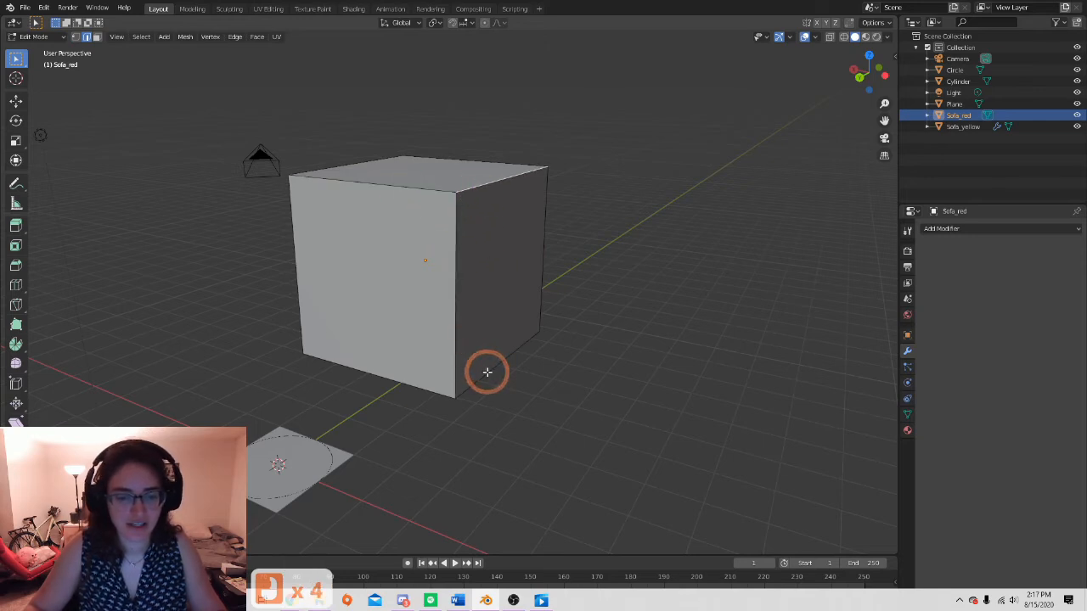
- Switch to face selection and select Sofa_red's top and side faces one at a time from different angles
{"action": "left_click", "coordinate": [75, 37]}
{"action": "left_click", "coordinate": [96, 36]}
{"action": "left_click", "coordinate": [376, 252]}
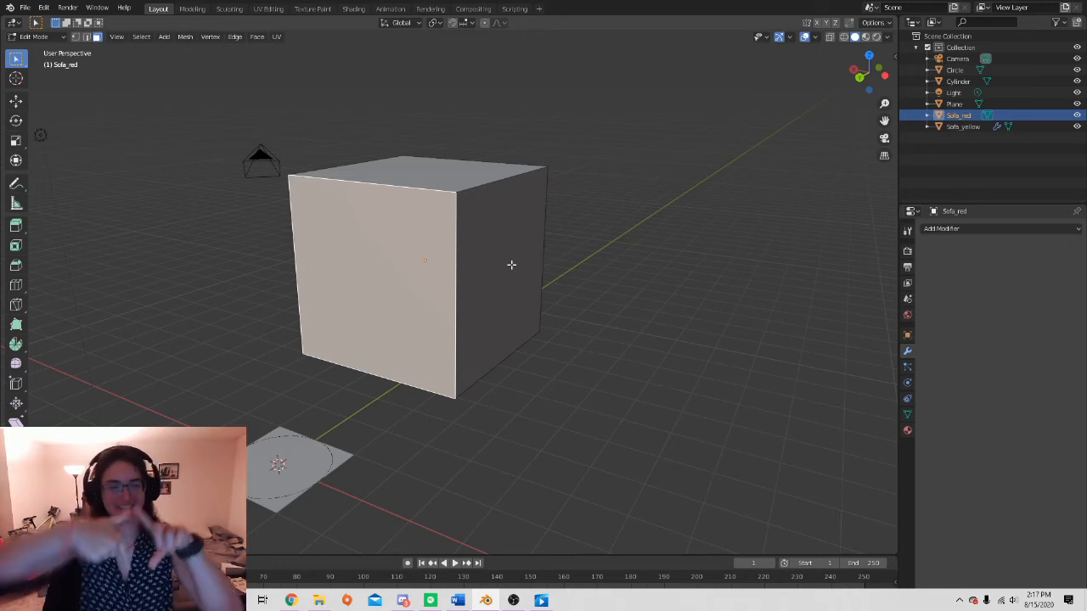
{"action": "middle_click_drag", "start_coordinate": [489, 280], "coordinate": [561, 290]}
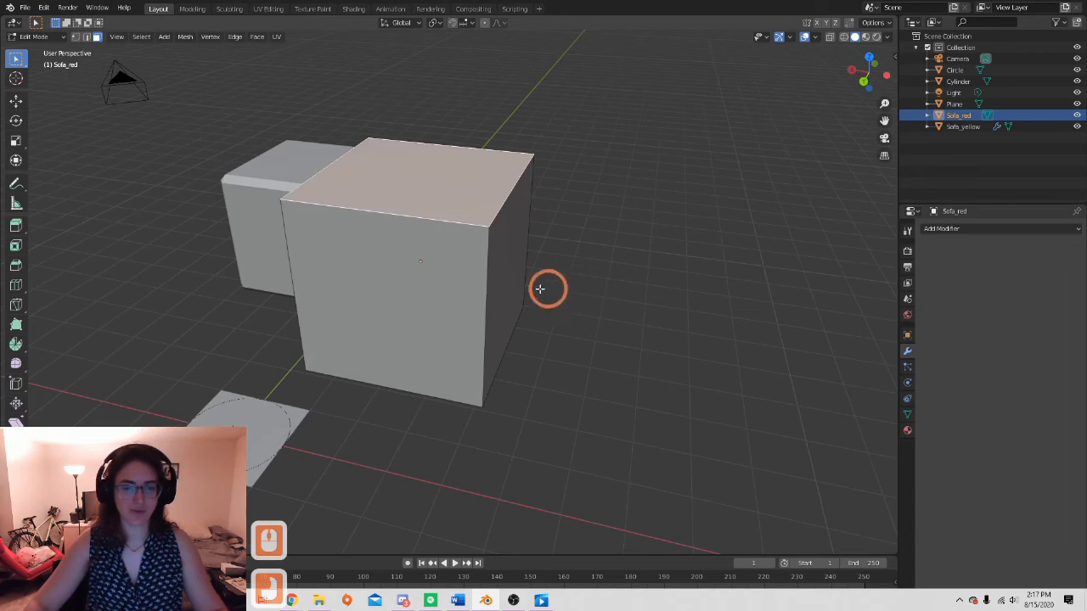
{"action": "left_click", "coordinate": [501, 282]}
{"action": "left_click", "coordinate": [422, 297]}
{"action": "middle_click_drag", "start_coordinate": [444, 223], "coordinate": [447, 294]}
{"action": "left_click", "coordinate": [420, 176]}
{"action": "left_click", "coordinate": [381, 292]}
{"action": "left_click", "coordinate": [447, 293]}
{"action": "left_click", "coordinate": [465, 197]}
- Extrude Sofa_red's side face opposite Sofa_yellow outward by about 2 m
{"action": "middle_click_drag", "start_coordinate": [471, 202], "coordinate": [456, 267]}
{"action": "left_click", "coordinate": [455, 267]}
{"action": "left_click", "coordinate": [344, 266]}
{"action": "left_click", "coordinate": [70, 261]}
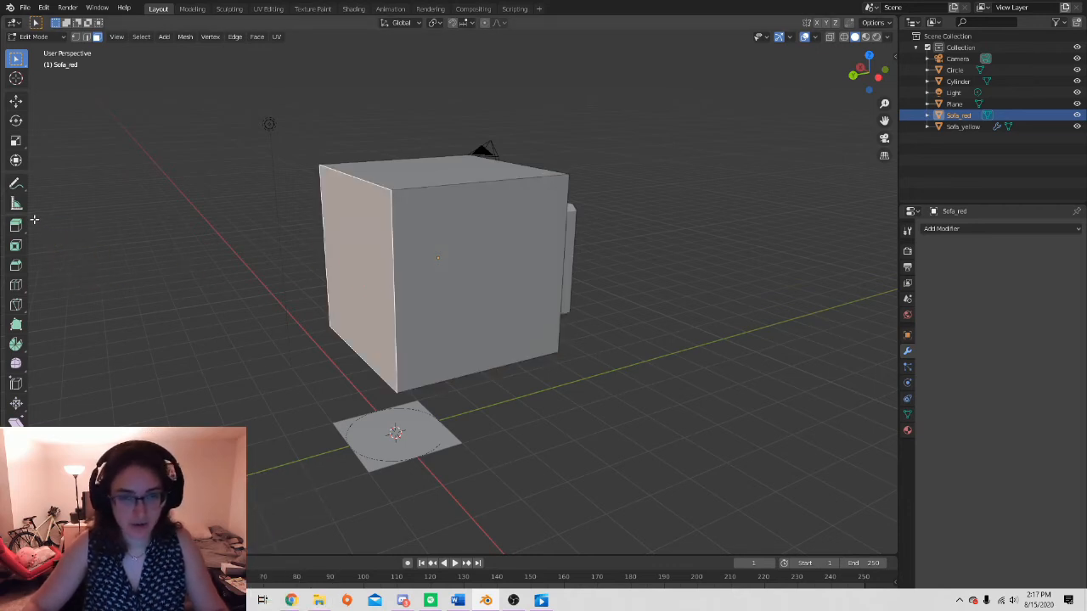
{"action": "scroll", "coordinate": [384, 259], "scroll_direction": "down", "scroll_amount": 3}
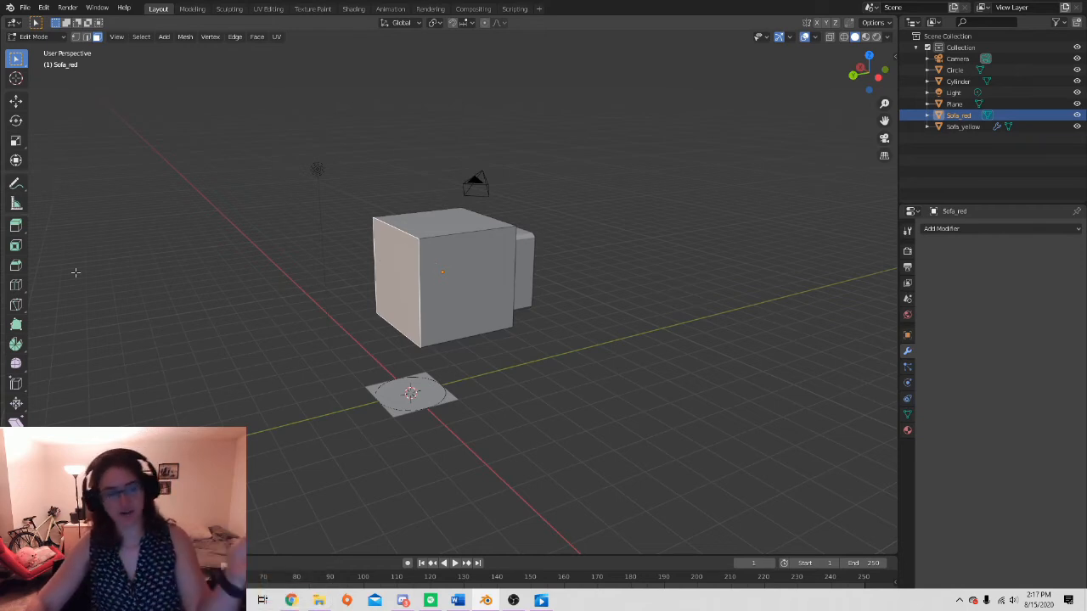
{"action": "key", "text": "e"}
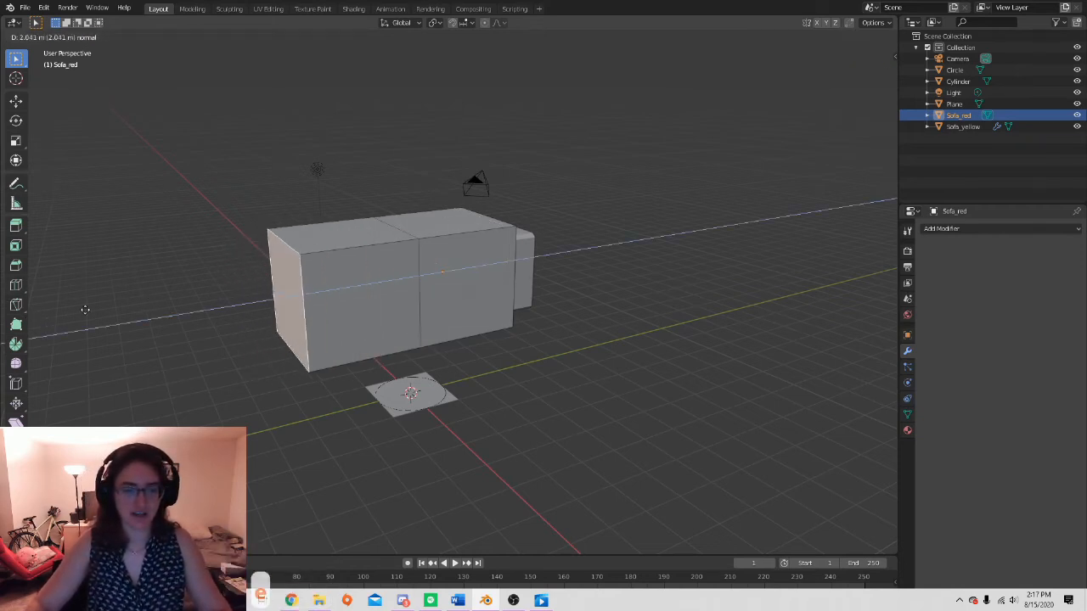
{"action": "left_click", "coordinate": [78, 317]}
{"action": "left_click", "coordinate": [311, 271]}
{"action": "left_click", "coordinate": [155, 181]}
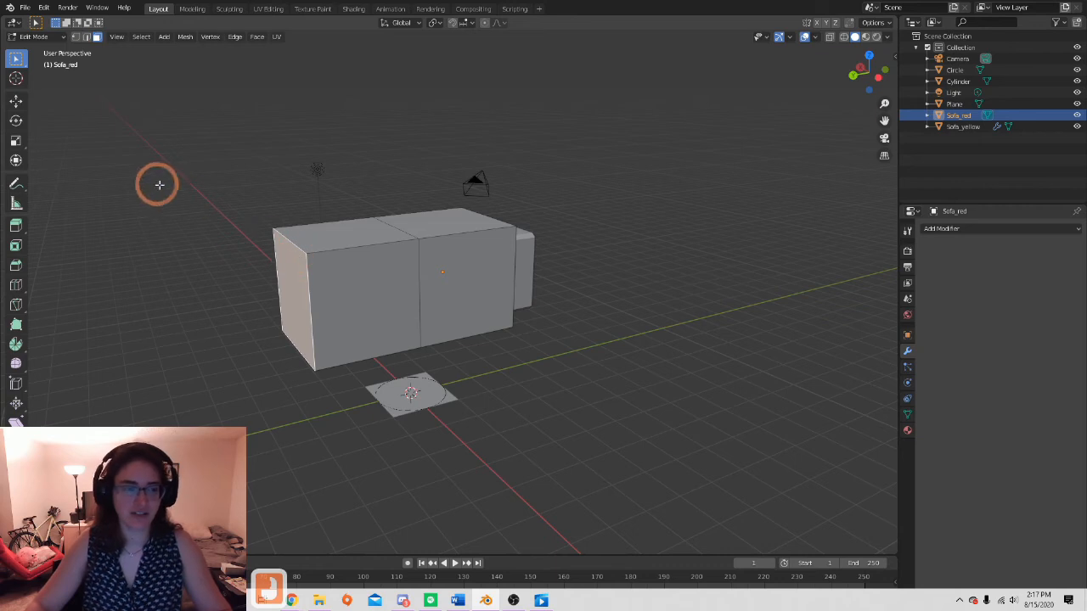
- Switch to vertex selection and raise both end vertices of Sofa_red's rear top edge into peaks
{"action": "left_click", "coordinate": [75, 36]}
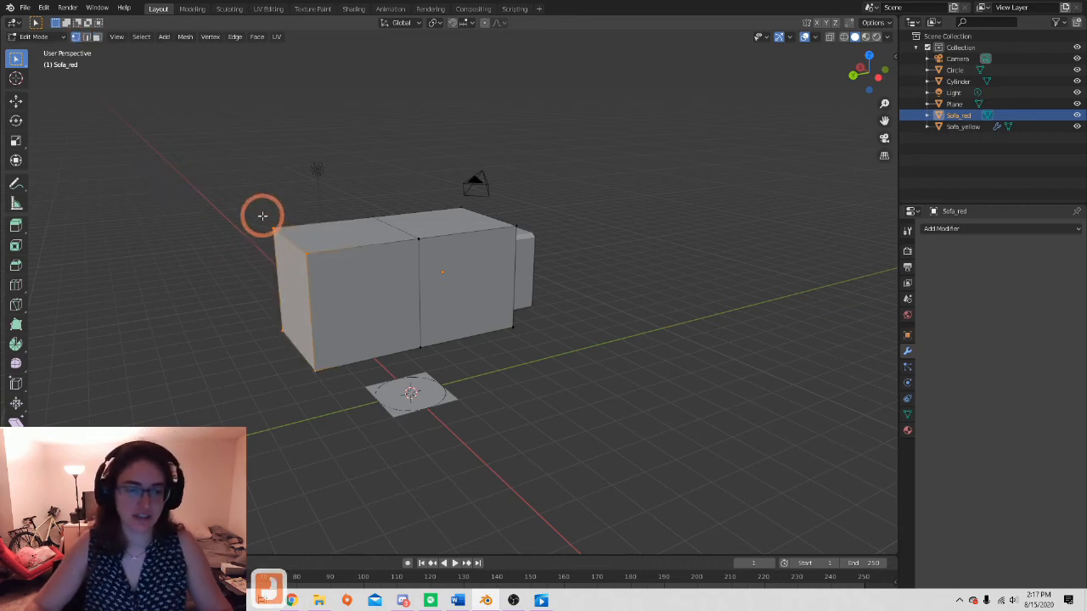
{"action": "left_click", "coordinate": [284, 242]}
{"action": "key", "text": "g"}
{"action": "left_click", "coordinate": [311, 246]}
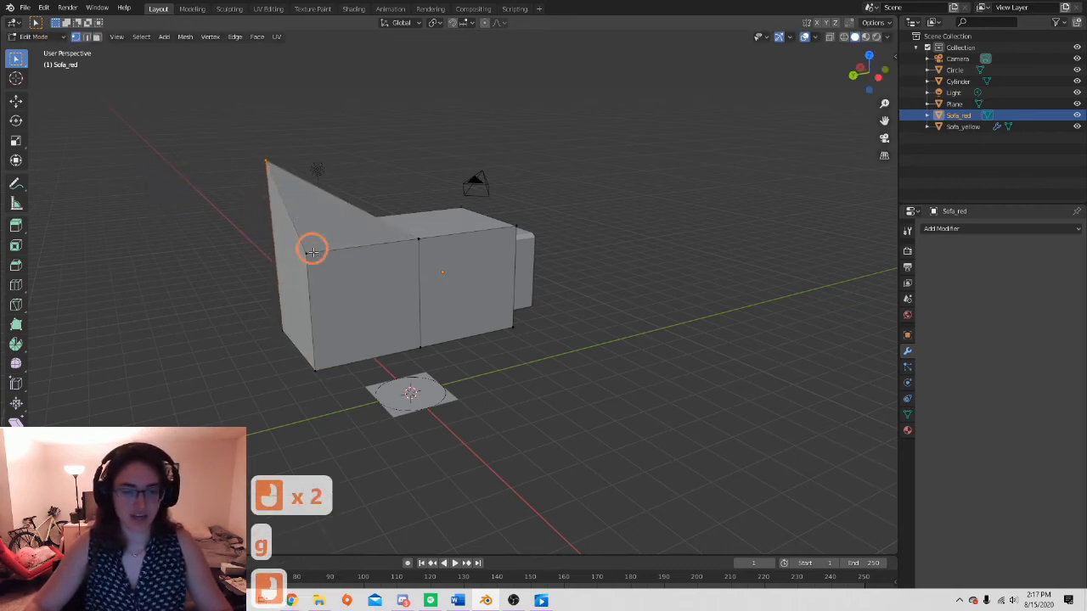
{"action": "left_click_drag", "start_coordinate": [458, 188], "coordinate": [501, 227]}
{"action": "key", "text": "g"}
{"action": "left_click", "coordinate": [514, 148]}
- Raise the middle vertex of Sofa_red's rear top edge between the two peaks and adjust the raised back's shape
{"action": "scroll", "coordinate": [610, 281], "scroll_direction": "down", "scroll_amount": 3}
{"action": "middle_click_drag", "start_coordinate": [610, 281], "coordinate": [539, 311]}
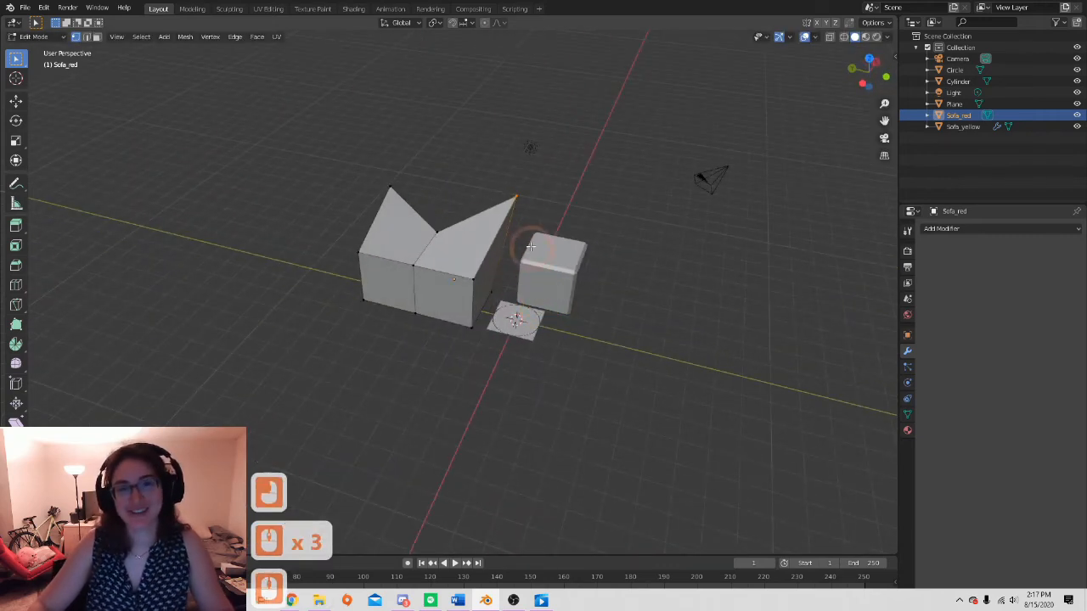
{"action": "middle_click_drag", "start_coordinate": [481, 243], "coordinate": [401, 238]}
{"action": "left_click", "coordinate": [435, 240]}
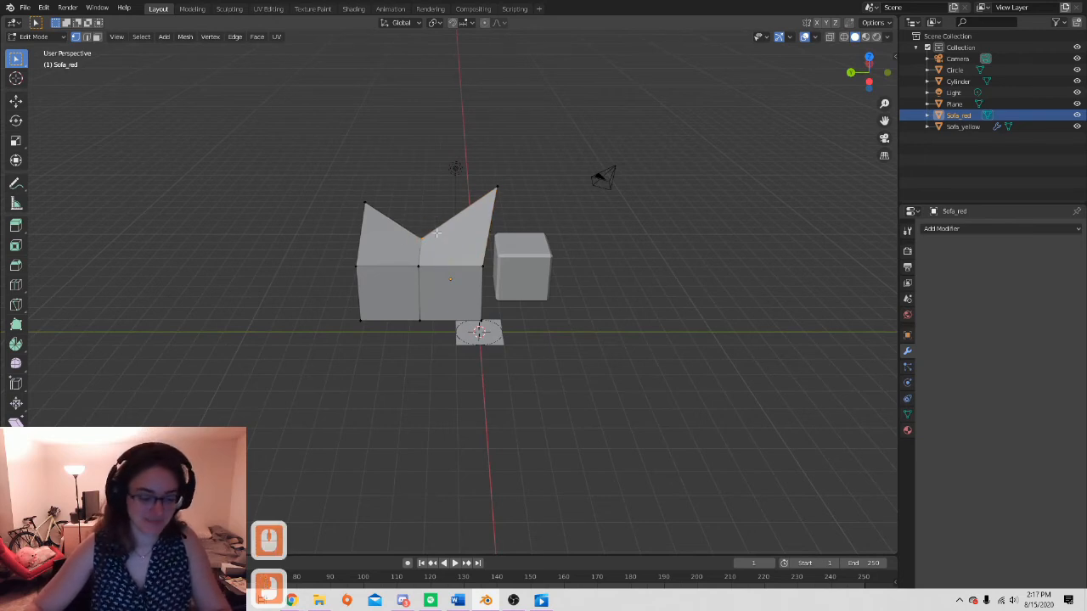
{"action": "key", "text": "g"}
{"action": "left_click", "coordinate": [444, 164]}
{"action": "middle_click_drag", "start_coordinate": [444, 166], "coordinate": [515, 303]}
{"action": "middle_click_drag", "start_coordinate": [436, 269], "coordinate": [473, 255]}
{"action": "key", "text": "g"}
{"action": "left_click", "coordinate": [481, 255]}
{"action": "scroll", "coordinate": [446, 300], "scroll_direction": "up", "scroll_amount": 3}
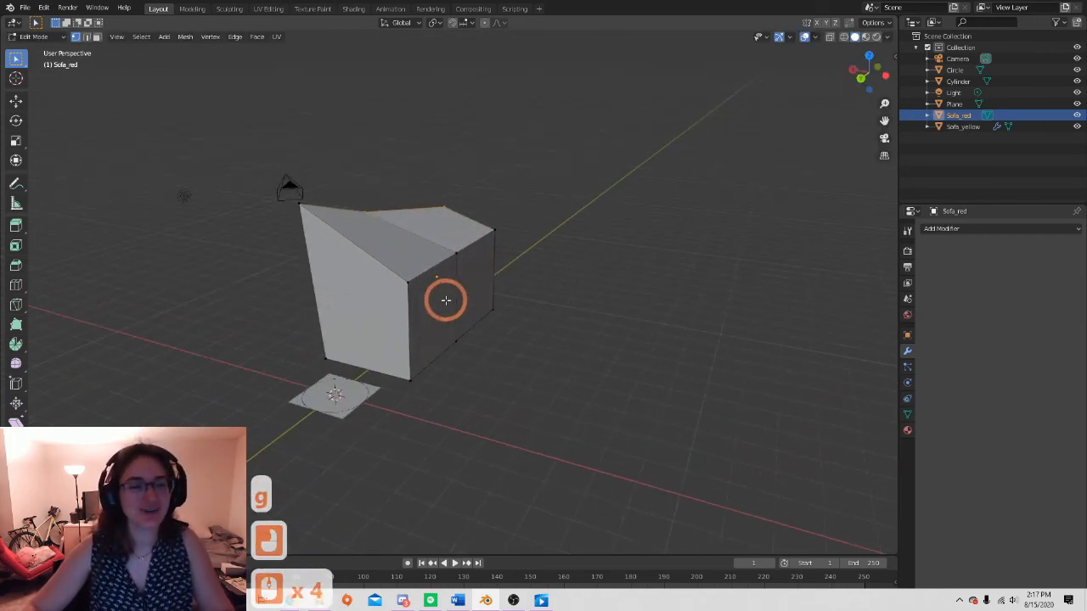
{"action": "scroll", "coordinate": [446, 300], "scroll_direction": "up", "scroll_amount": 5}
{"action": "middle_click_drag", "start_coordinate": [427, 266], "coordinate": [450, 347], "text": "shift"}
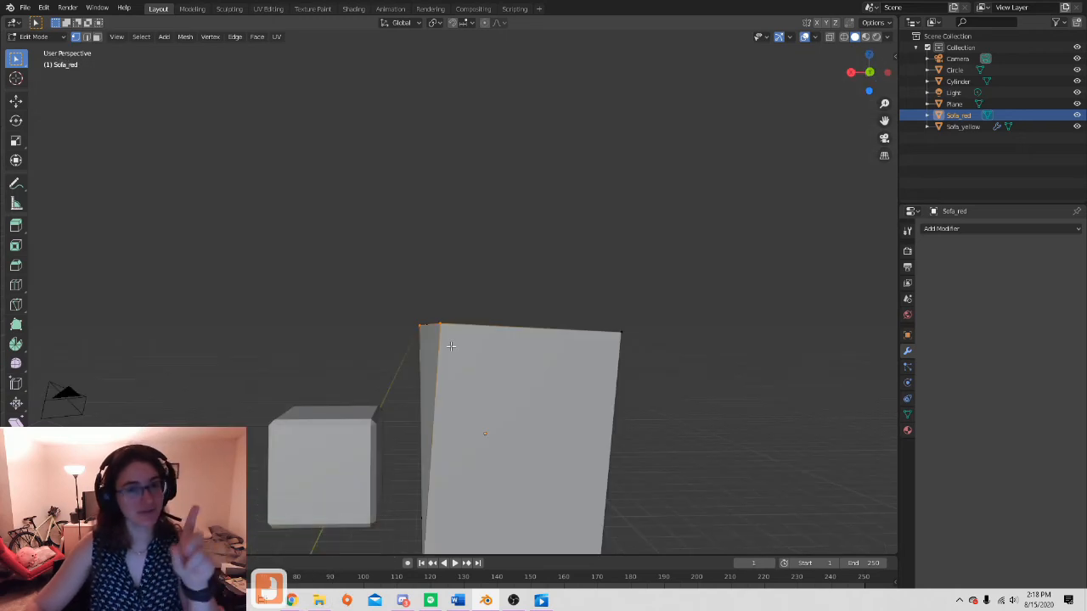